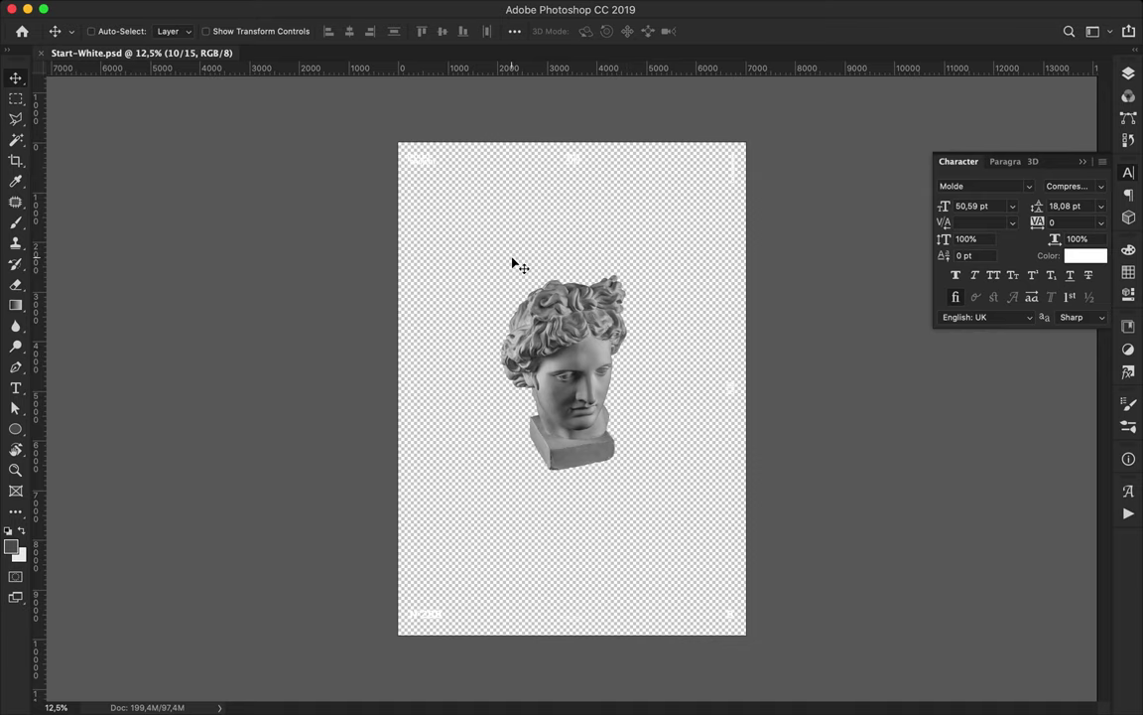
Step: Draw a rectangle covering the whole poster canvas
{"action": "key", "text": "u"}
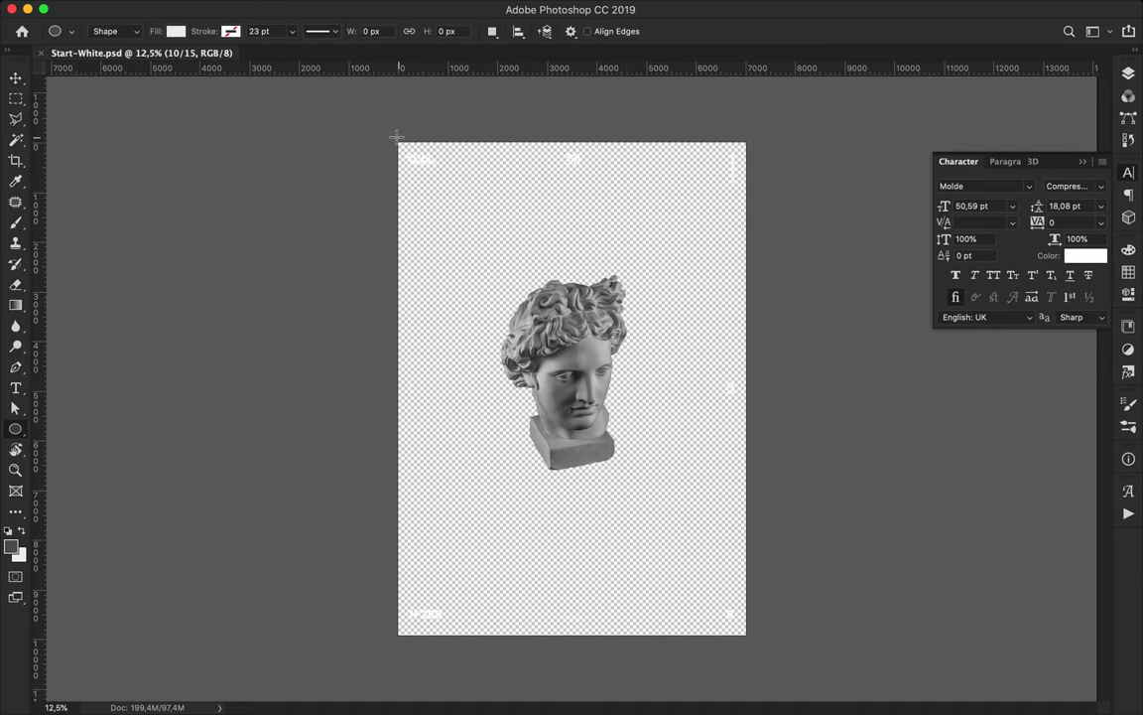
{"action": "left_click_drag", "start_coordinate": [396, 138], "coordinate": [647, 476]}
{"action": "right_click", "coordinate": [16, 440]}
{"action": "left_click", "coordinate": [69, 427]}
{"action": "left_click_drag", "start_coordinate": [396, 138], "coordinate": [752, 637]}
Step: Set the rectangle's fill to a linear gradient
{"action": "left_click", "coordinate": [175, 31]}
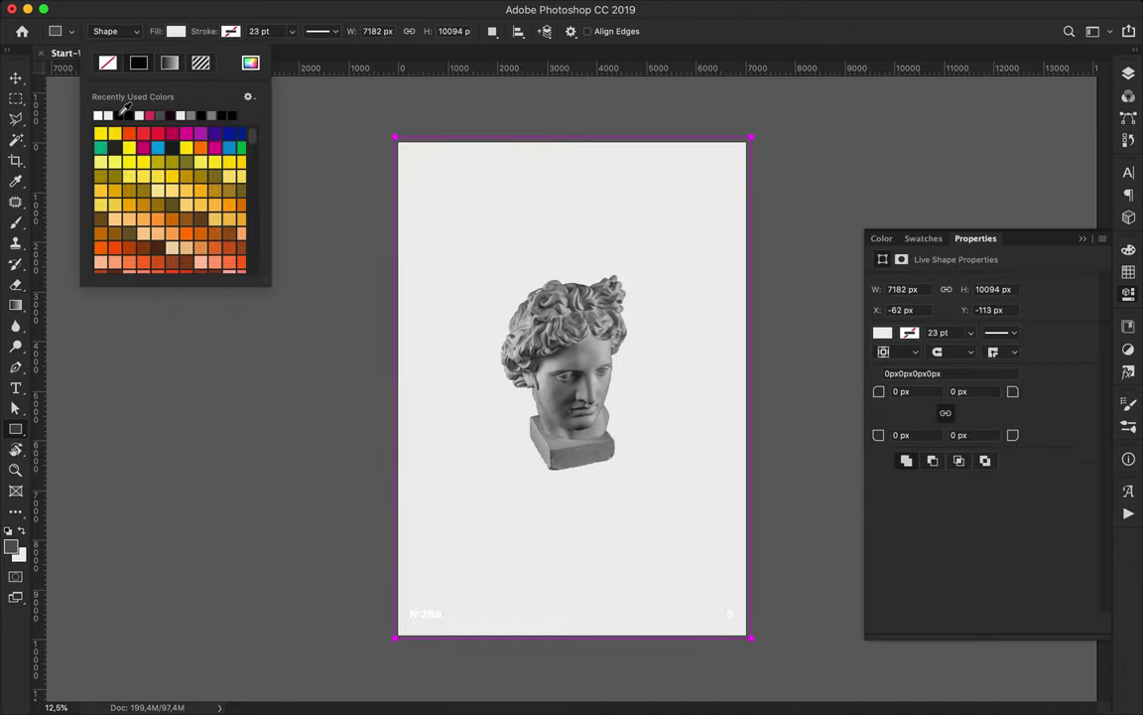
{"action": "left_click", "coordinate": [124, 115]}
{"action": "left_click", "coordinate": [147, 115]}
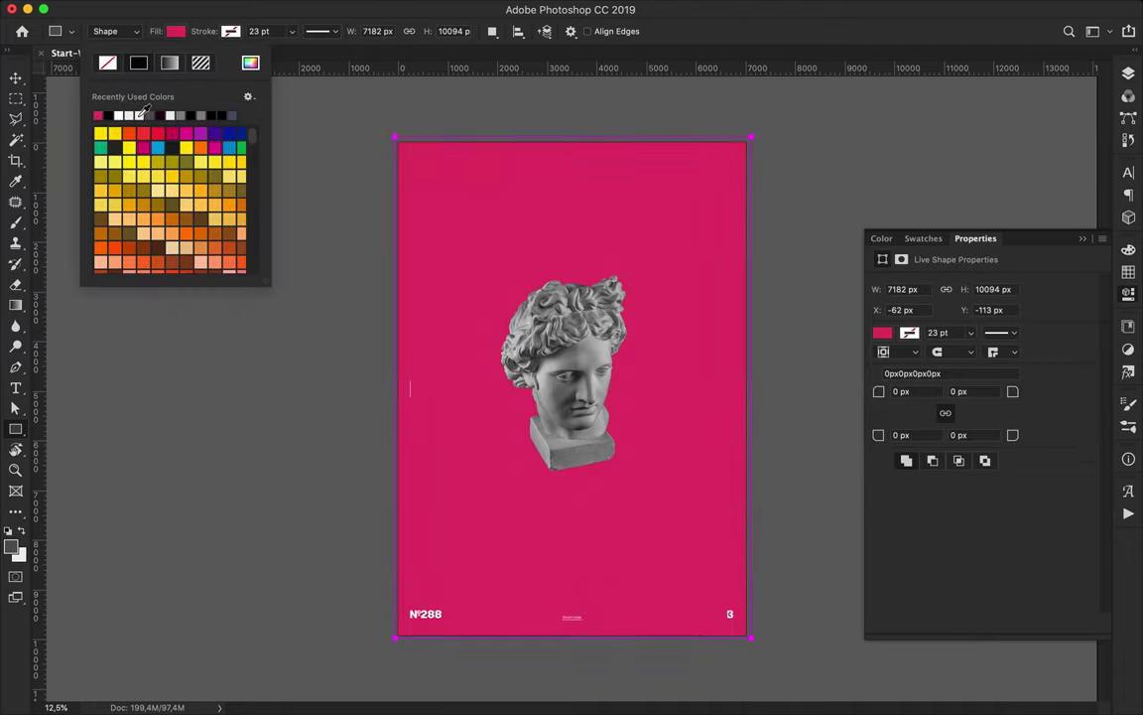
{"action": "left_click", "coordinate": [173, 64]}
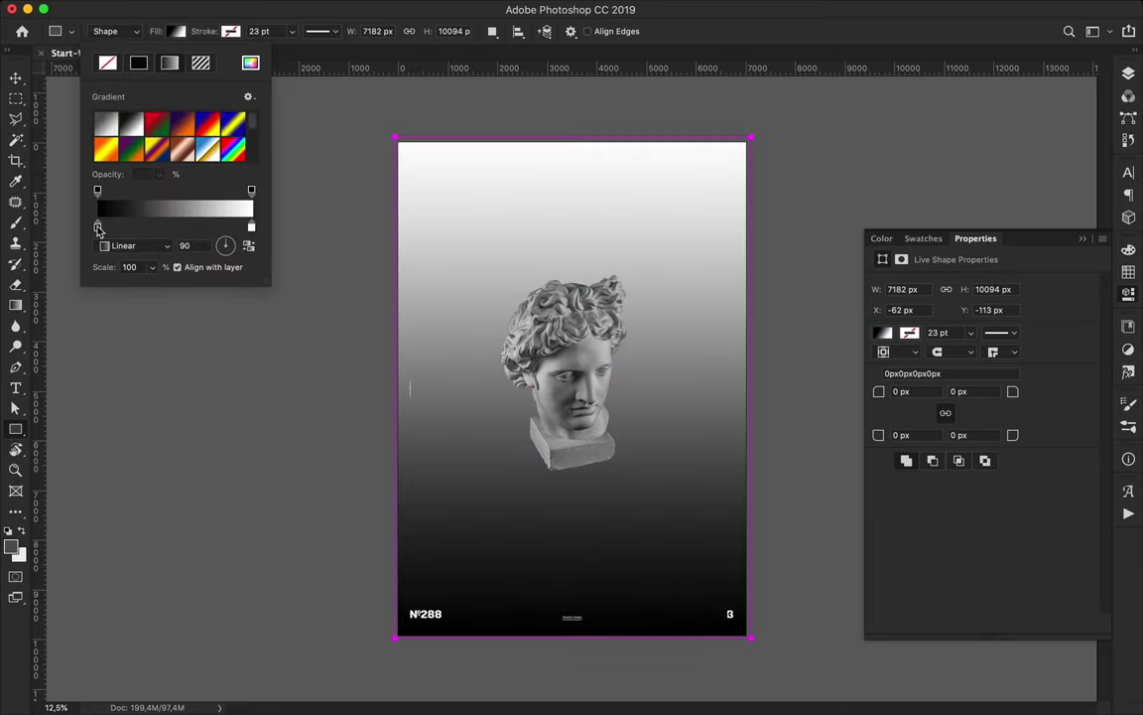
Step: Recolour the gradient stops to black and dark grey
{"action": "double_click", "coordinate": [98, 228]}
{"action": "left_click", "coordinate": [617, 247]}
{"action": "left_click", "coordinate": [640, 207]}
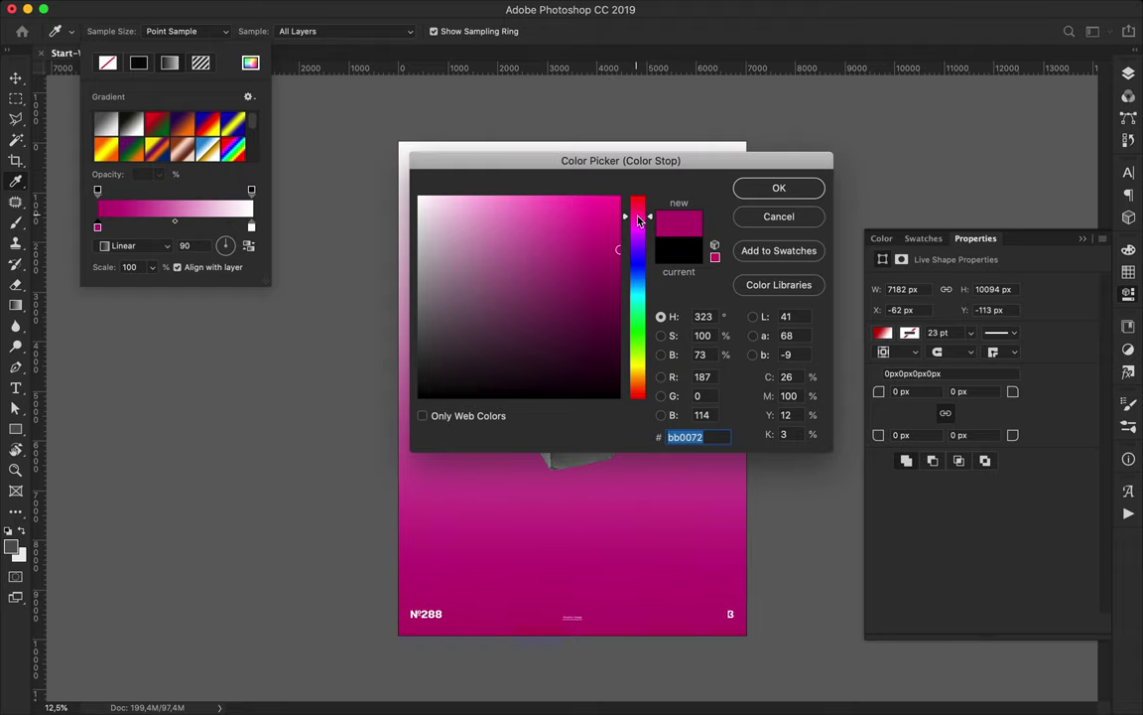
{"action": "left_click", "coordinate": [678, 238]}
{"action": "left_click", "coordinate": [779, 217]}
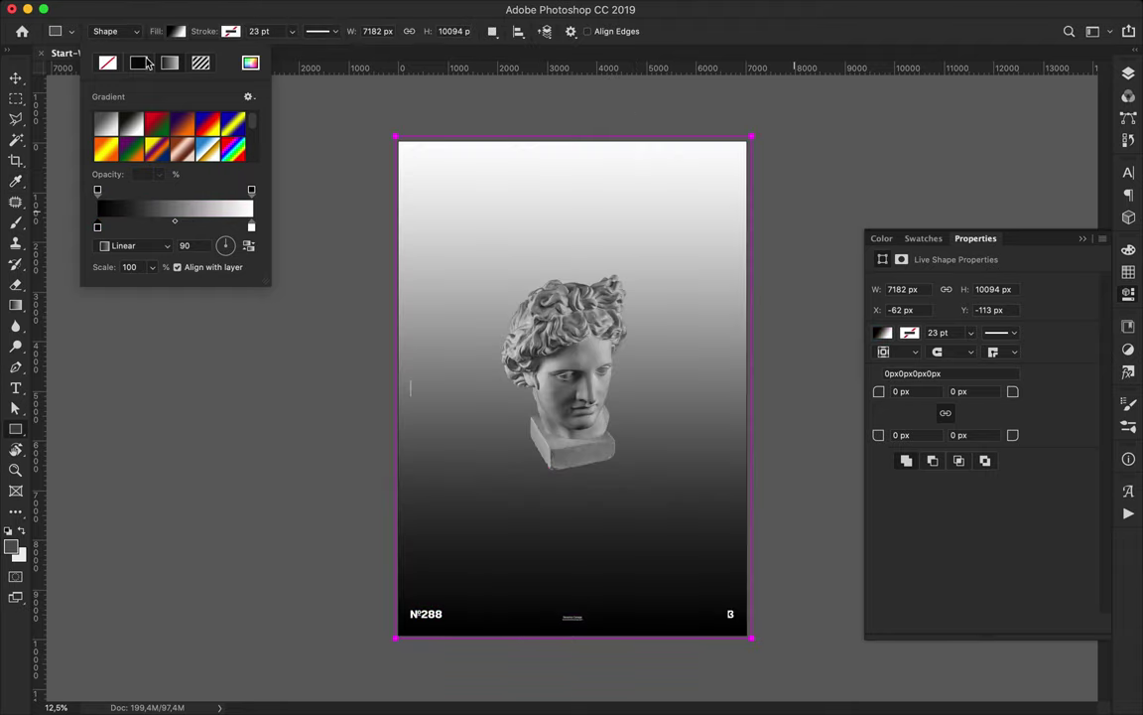
{"action": "double_click", "coordinate": [251, 227]}
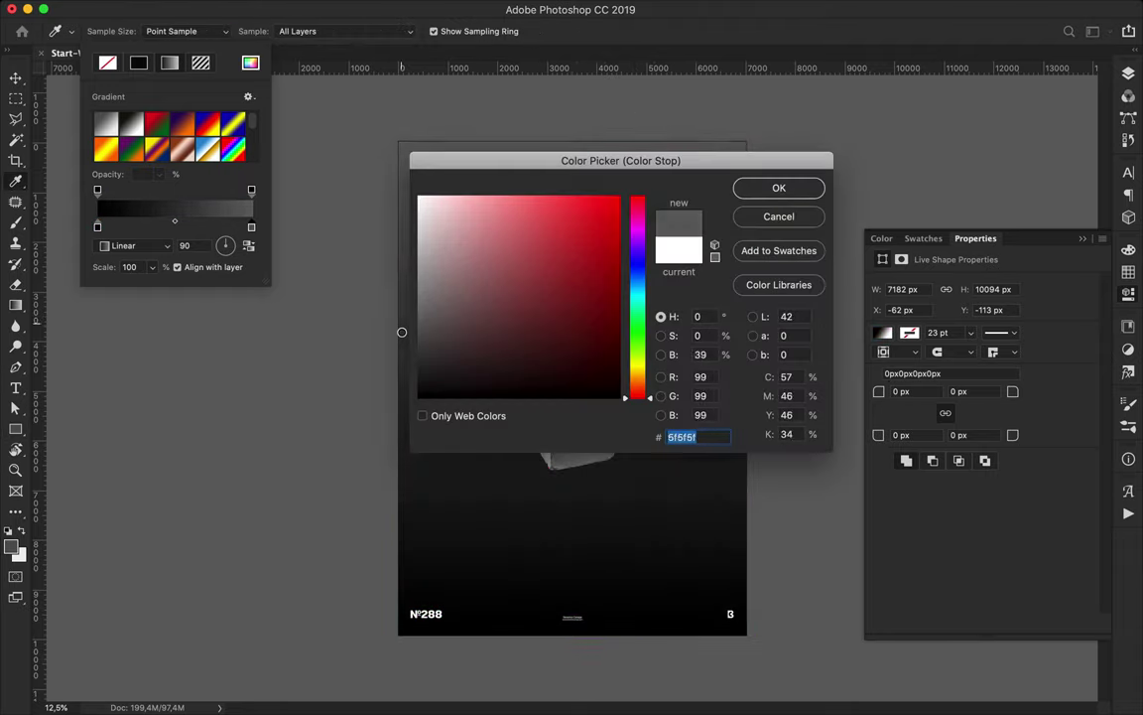
{"action": "left_click_drag", "start_coordinate": [428, 264], "coordinate": [400, 359]}
{"action": "left_click", "coordinate": [779, 188]}
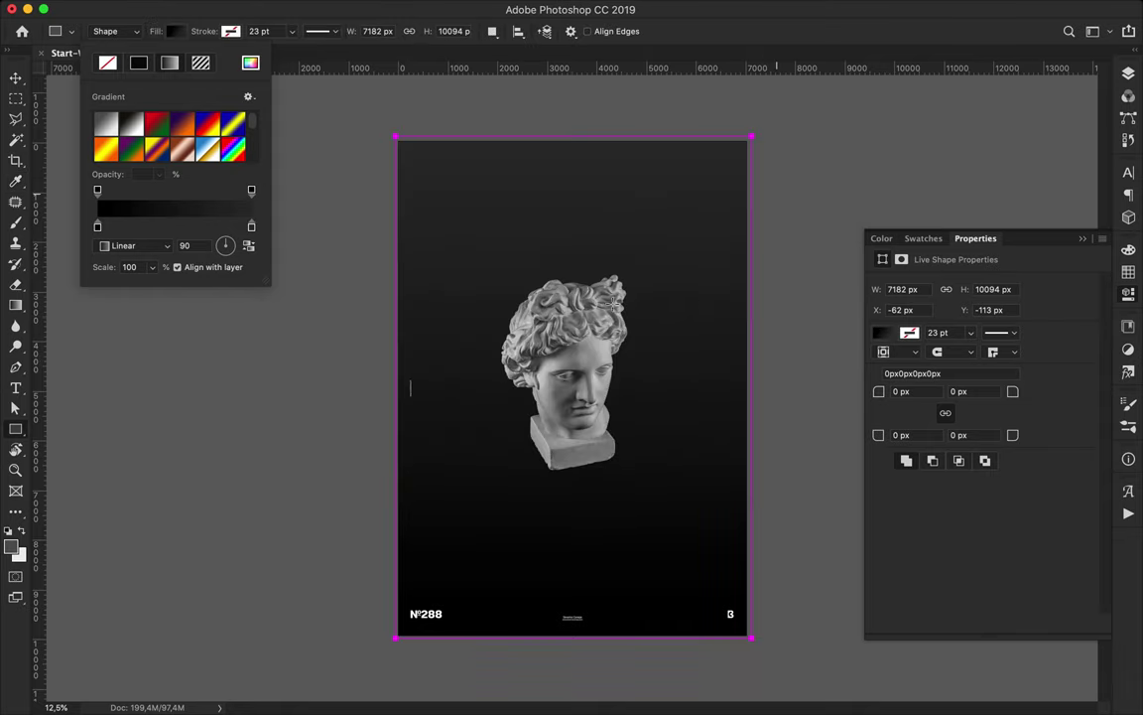
{"action": "key", "text": "F7"}
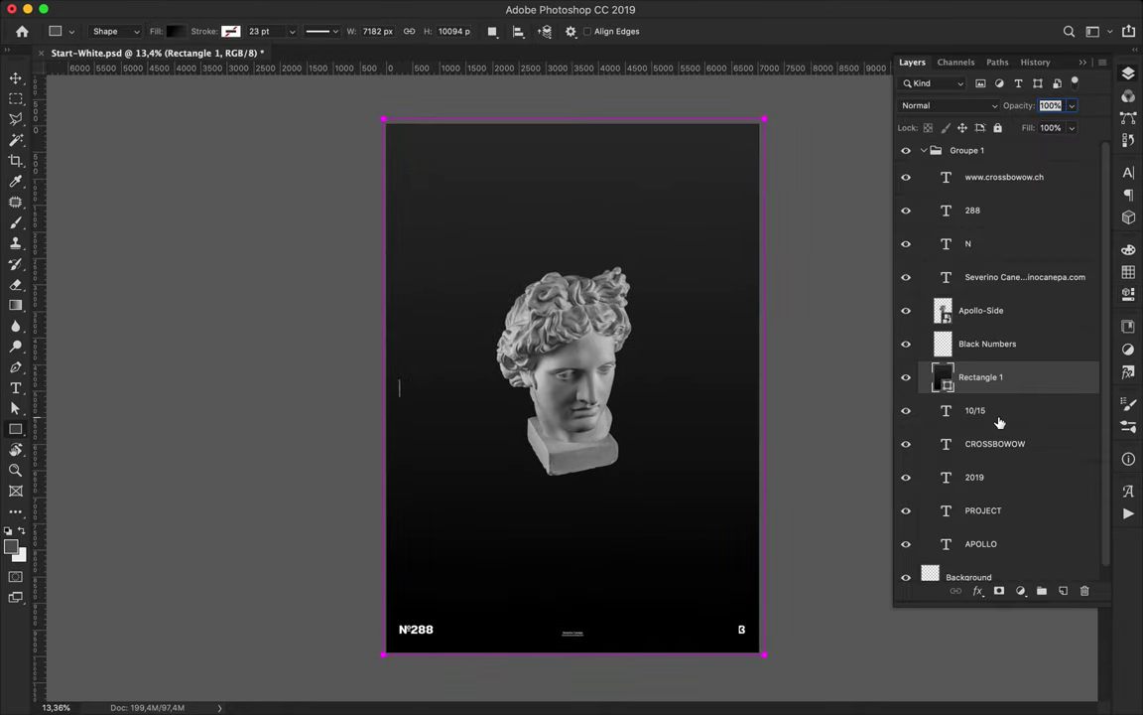
Step: Move Rectangle 1 just above Background and scale the Apollo-Side head to 120%
{"action": "mouse_move", "coordinate": [997, 365]}
{"action": "left_mouse_down"}
{"action": "mouse_move", "coordinate": [998, 556]}
{"action": "mouse_move", "coordinate": [978, 514]}
{"action": "left_mouse_up"}
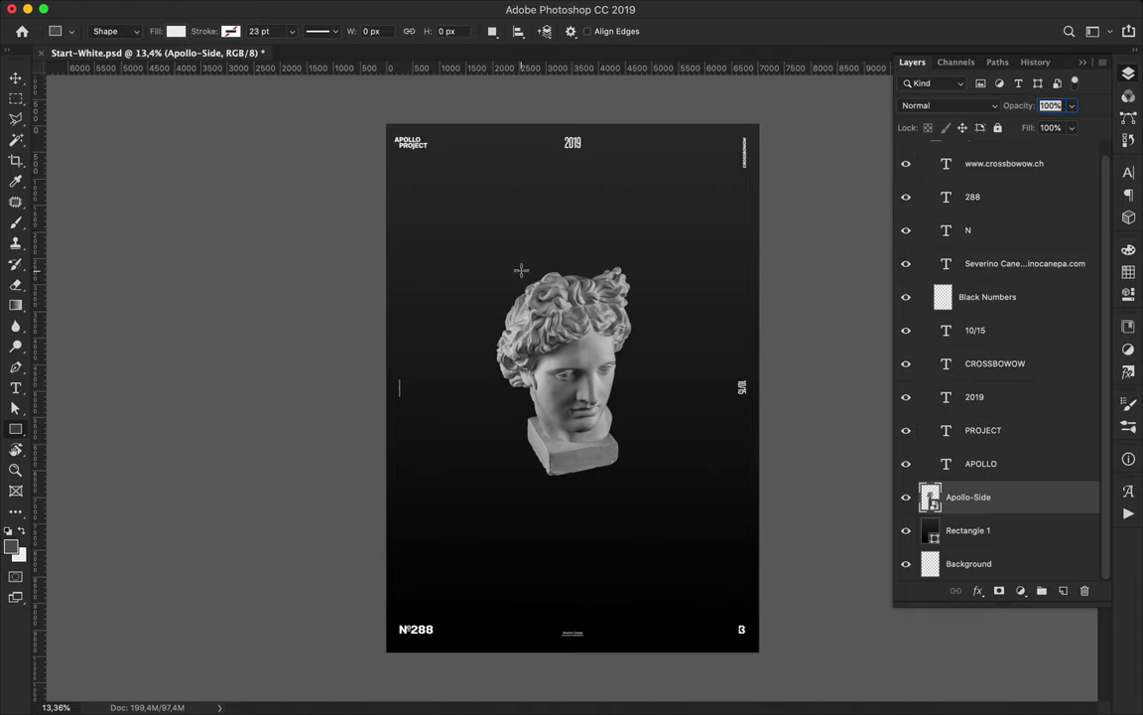
{"action": "key", "text": "v"}
{"action": "key", "text": "ctrl+t"}
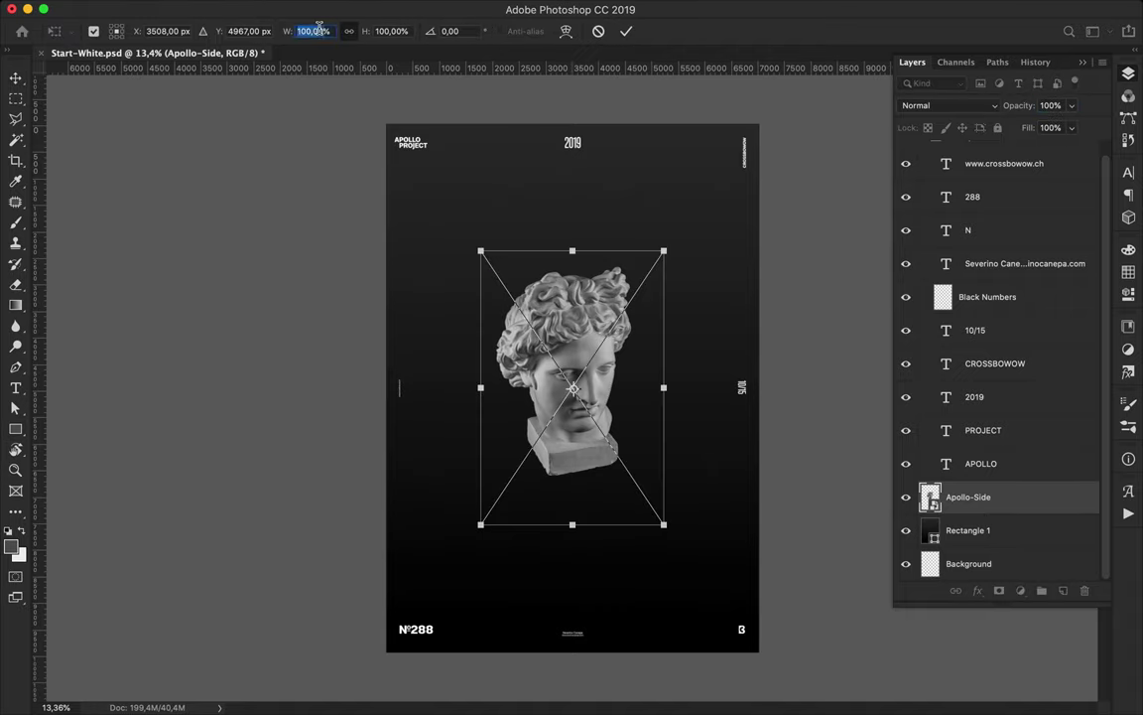
{"action": "type", "text": "120"}
{"action": "key", "text": "Return"}
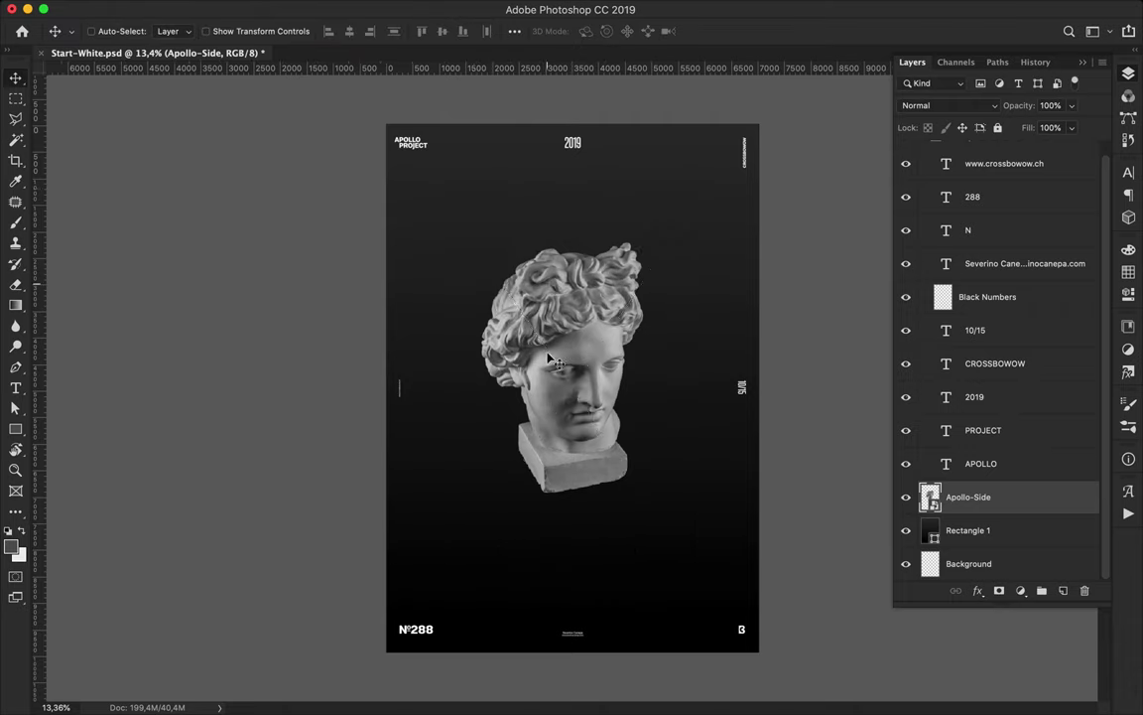
{"action": "scroll", "coordinate": [491, 325], "scroll_direction": "up", "scroll_amount": 4}
{"action": "scroll", "coordinate": [463, 314], "scroll_direction": "up", "scroll_amount": 2}
{"action": "scroll", "coordinate": [462, 313], "scroll_direction": "up", "scroll_amount": 2}
{"action": "scroll", "coordinate": [590, 305], "scroll_direction": "up", "scroll_amount": 2}
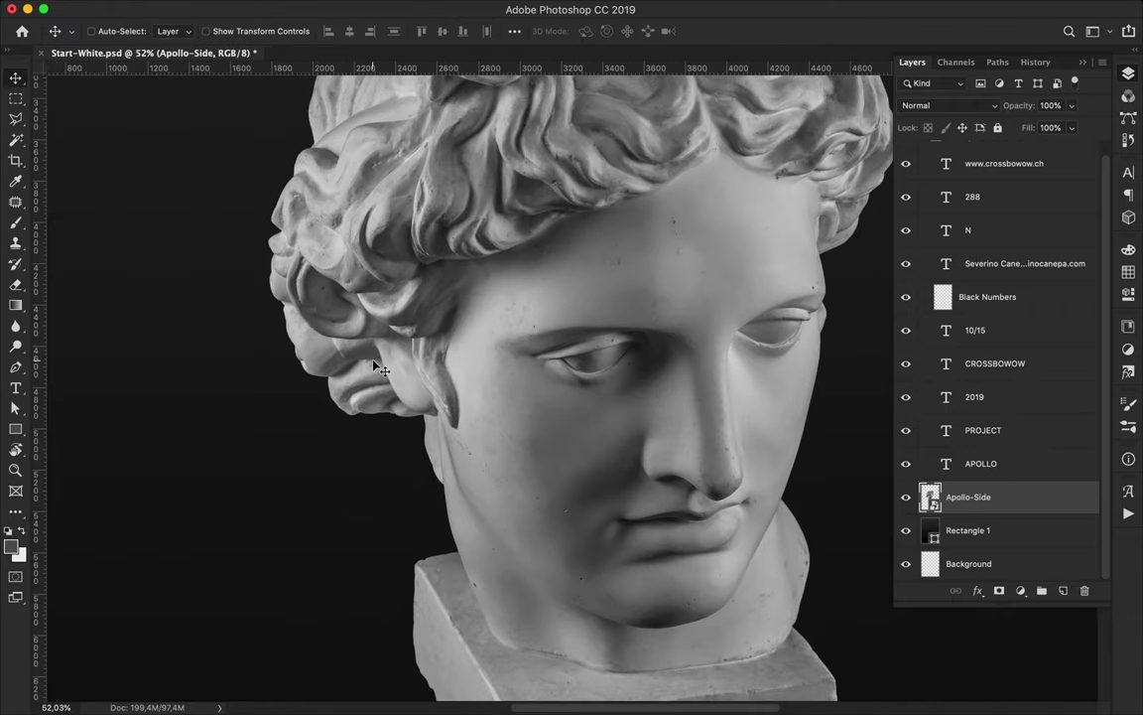
Step: Set the Pen tool to Path mode and start the path around the lower hair curl
{"action": "key", "text": "p"}
{"action": "left_click", "coordinate": [117, 31]}
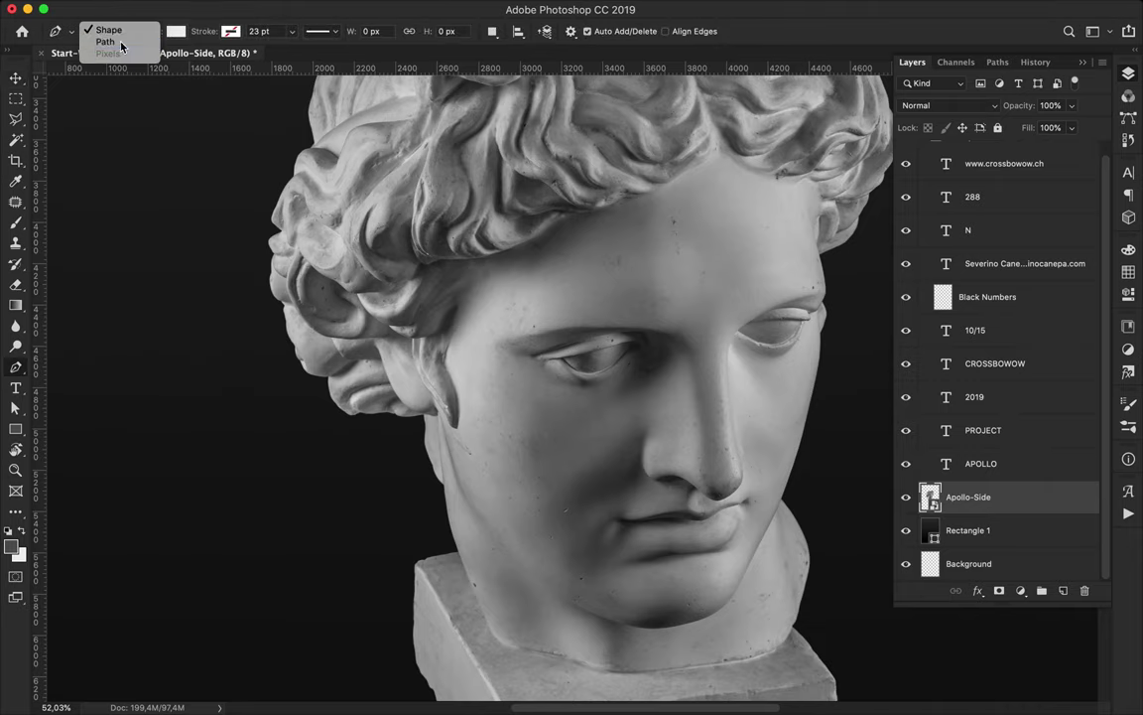
{"action": "scroll", "coordinate": [372, 368], "scroll_direction": "up", "scroll_amount": 1}
{"action": "scroll", "coordinate": [293, 382], "scroll_direction": "up", "scroll_amount": 2}
{"action": "scroll", "coordinate": [293, 382], "scroll_direction": "up", "scroll_amount": 1}
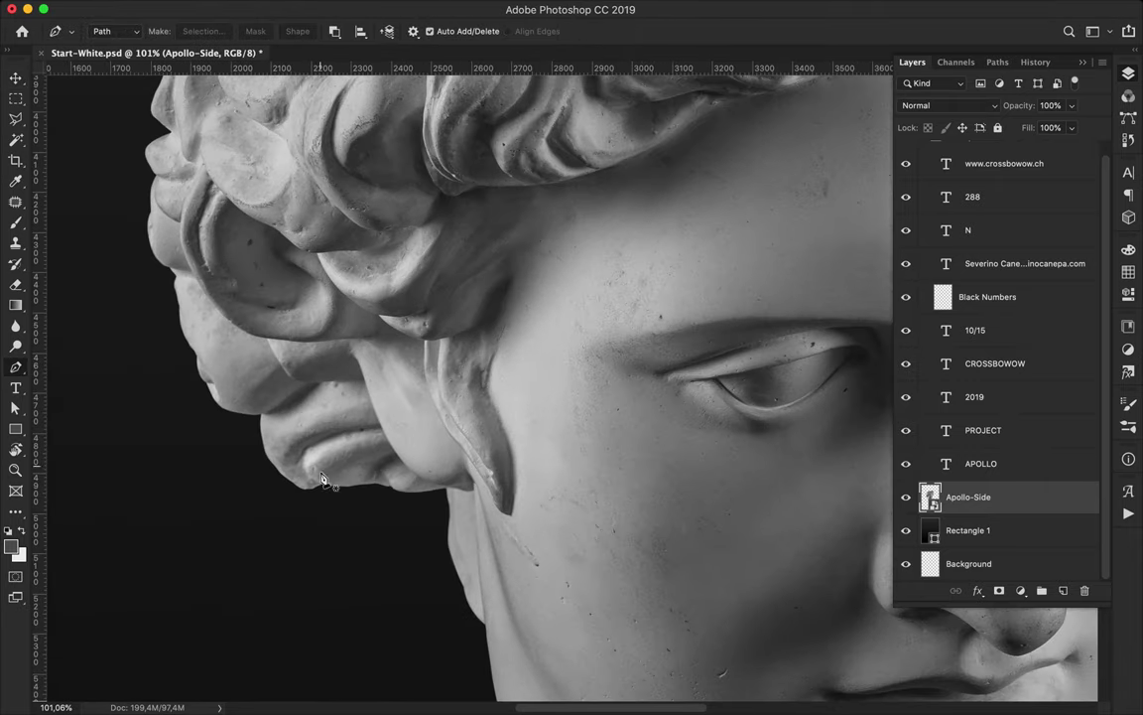
{"action": "scroll", "coordinate": [297, 427], "scroll_direction": "up", "scroll_amount": 3}
{"action": "scroll", "coordinate": [328, 490], "scroll_direction": "left", "scroll_amount": 5}
{"action": "scroll", "coordinate": [307, 501], "scroll_direction": "down", "scroll_amount": 2}
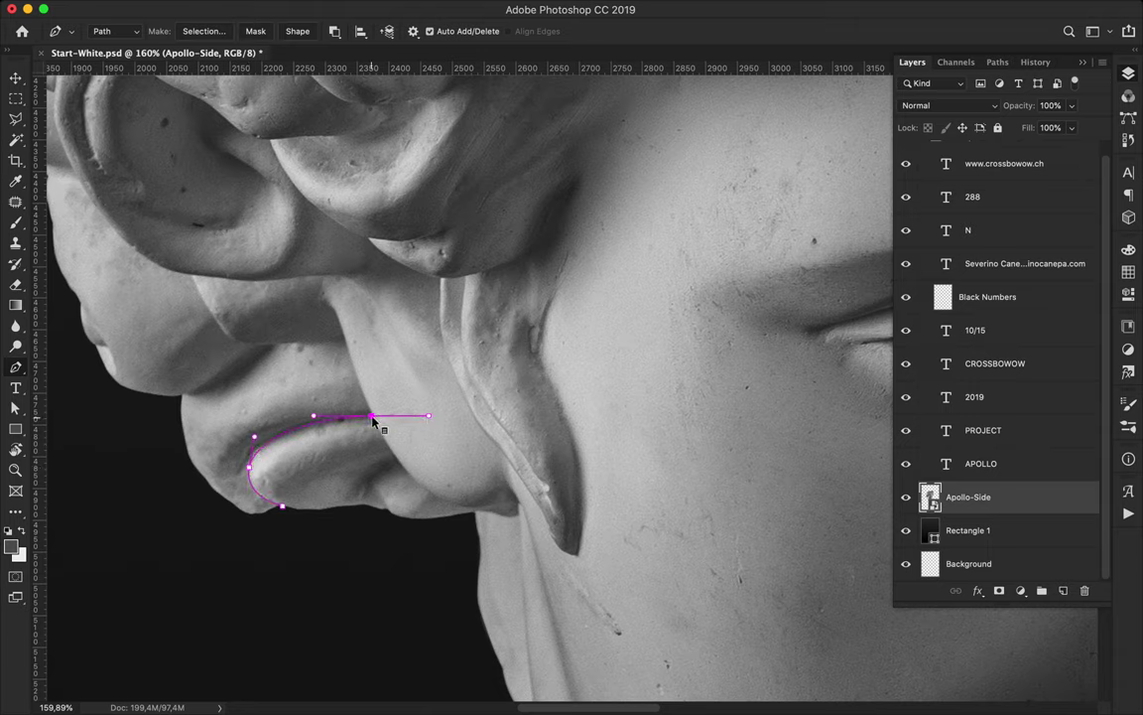
{"action": "left_click_drag", "start_coordinate": [499, 347], "coordinate": [551, 341]}
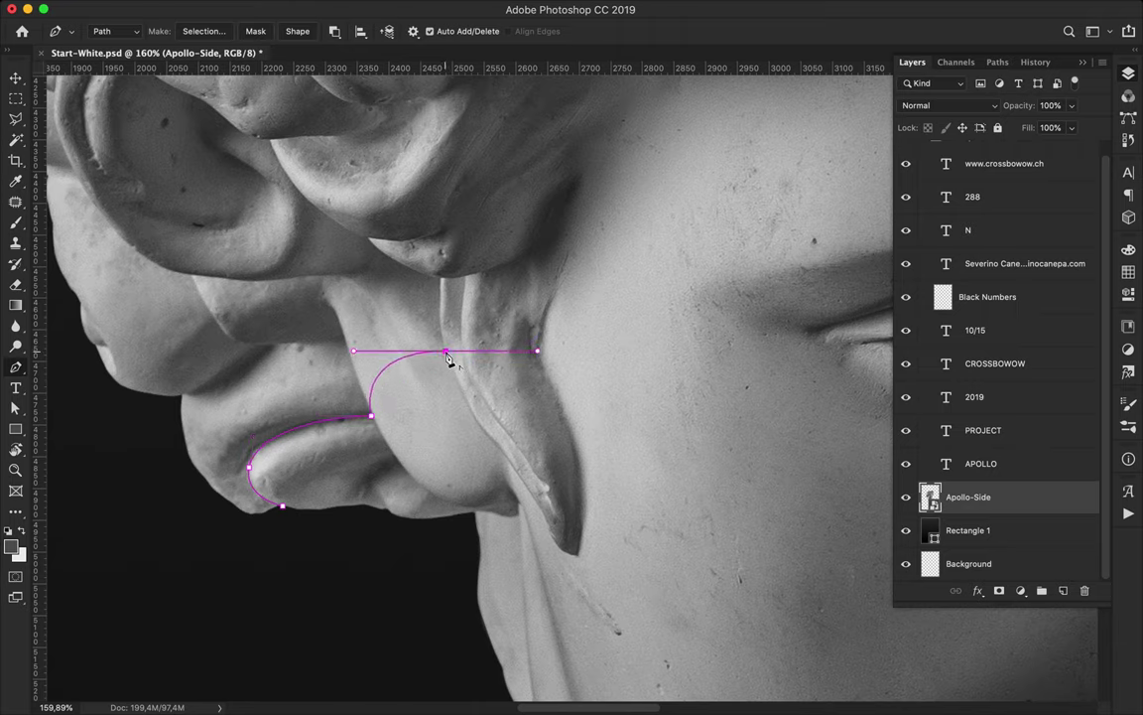
Step: Add smooth anchor points across the forehead above the eyes
{"action": "key", "text": "a"}
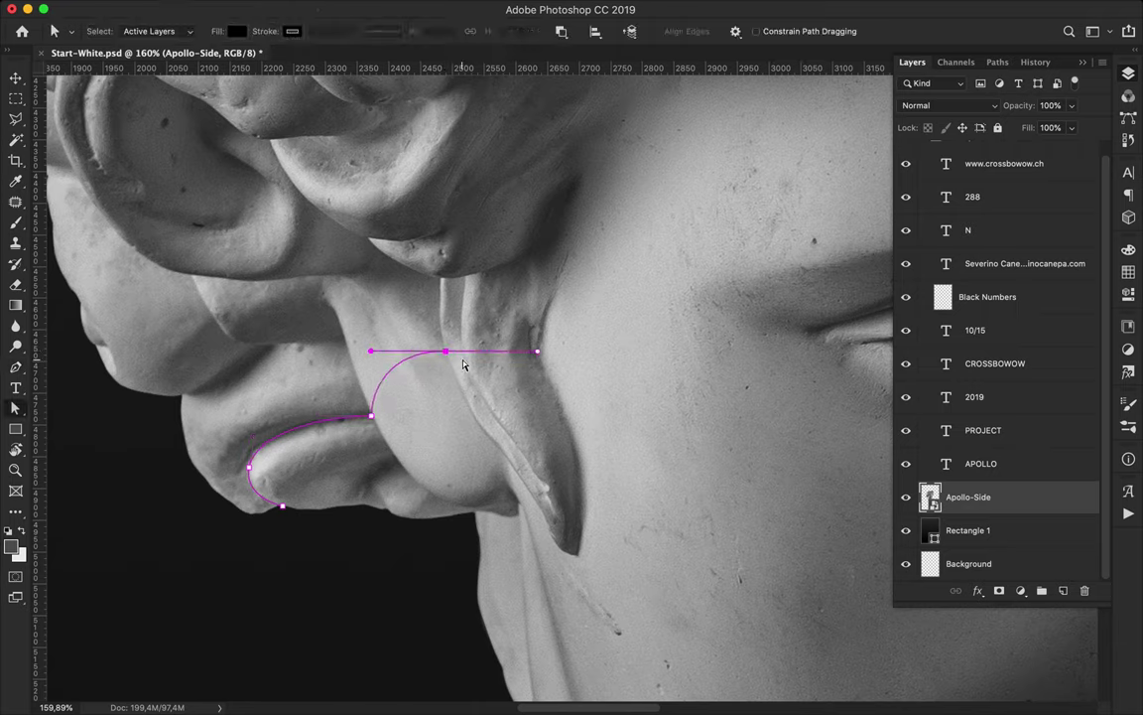
{"action": "key", "text": "p"}
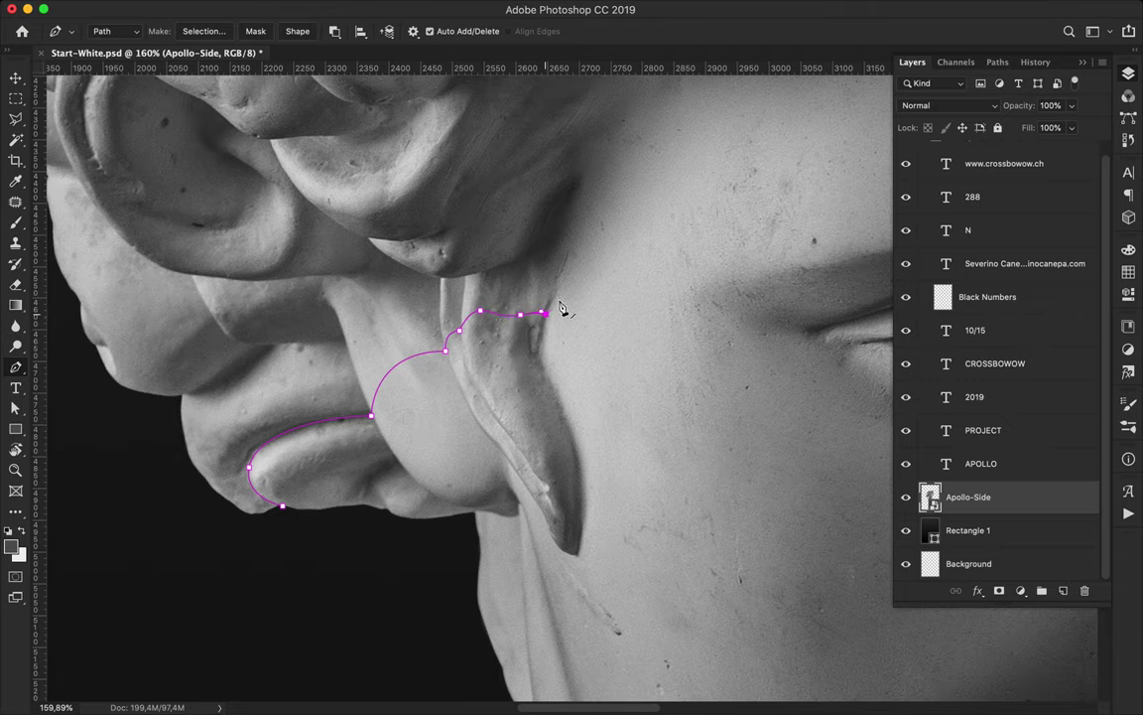
{"action": "scroll", "coordinate": [692, 236], "scroll_direction": "down", "scroll_amount": 2}
{"action": "scroll", "coordinate": [692, 236], "scroll_direction": "down", "scroll_amount": 1}
{"action": "scroll", "coordinate": [695, 233], "scroll_direction": "down", "scroll_amount": 1}
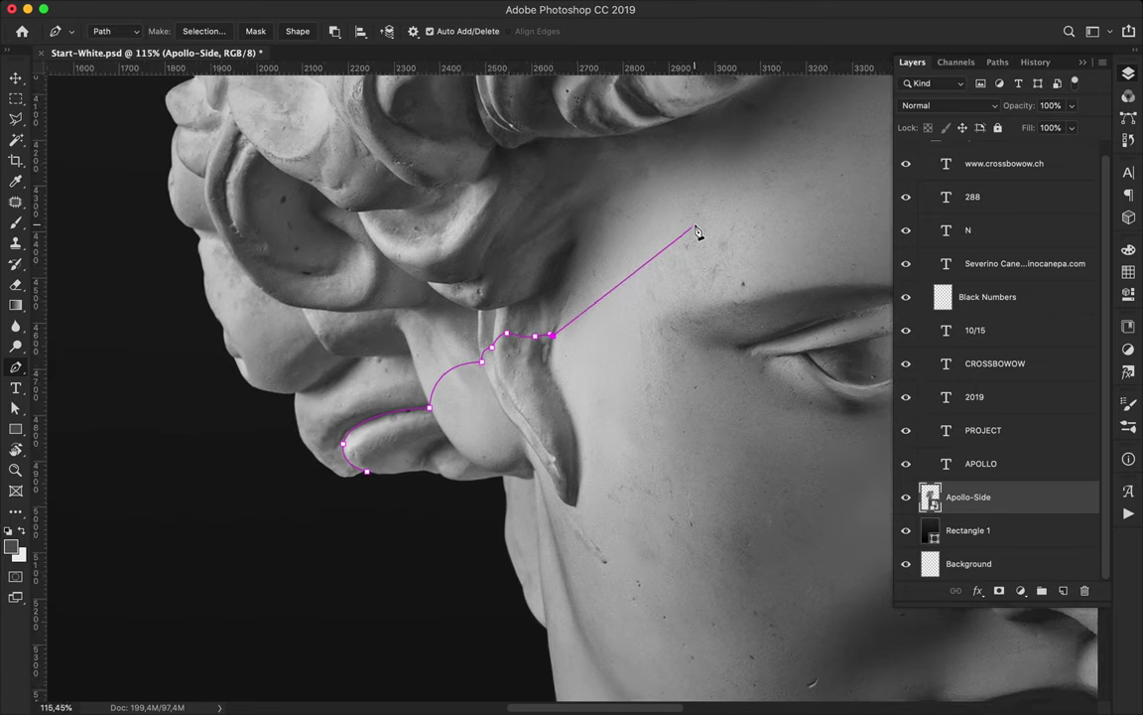
{"action": "scroll", "coordinate": [696, 231], "scroll_direction": "down", "scroll_amount": 1}
{"action": "scroll", "coordinate": [690, 248], "scroll_direction": "right", "scroll_amount": 5}
{"action": "scroll", "coordinate": [684, 265], "scroll_direction": "right", "scroll_amount": 1}
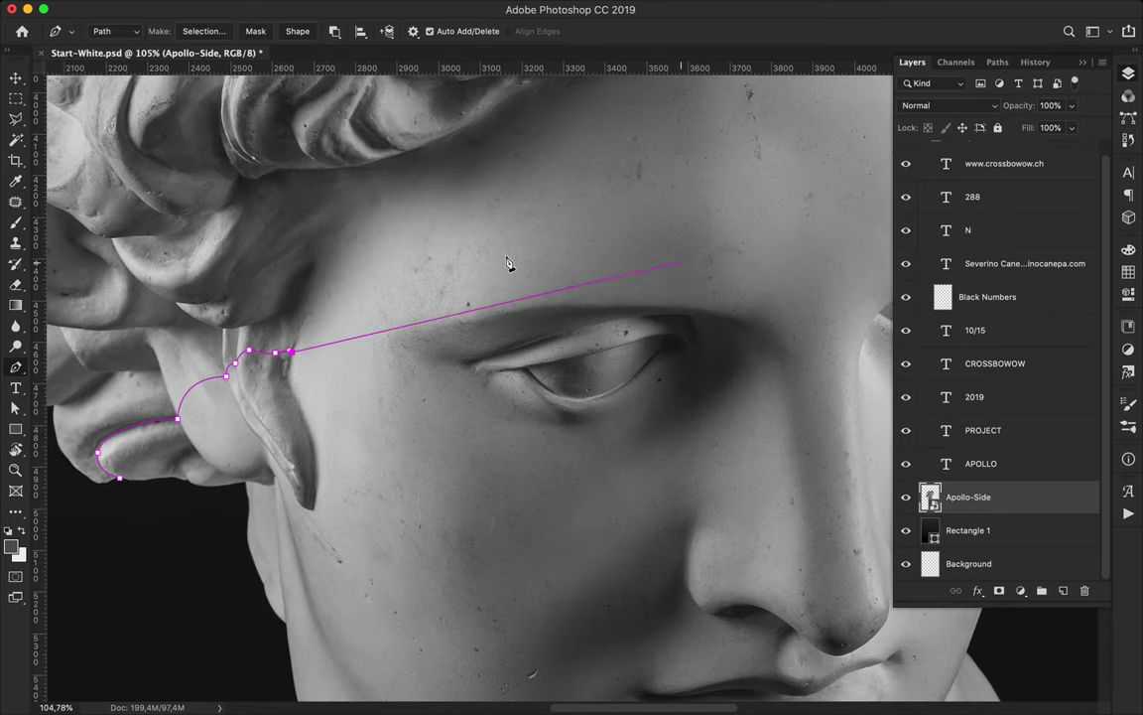
{"action": "mouse_move", "coordinate": [457, 247]}
{"action": "left_mouse_down"}
{"action": "mouse_move", "coordinate": [580, 245]}
{"action": "mouse_move", "coordinate": [544, 232]}
{"action": "left_mouse_up"}
{"action": "scroll", "coordinate": [546, 232], "scroll_direction": "right", "scroll_amount": 1}
{"action": "scroll", "coordinate": [551, 230], "scroll_direction": "right", "scroll_amount": 7}
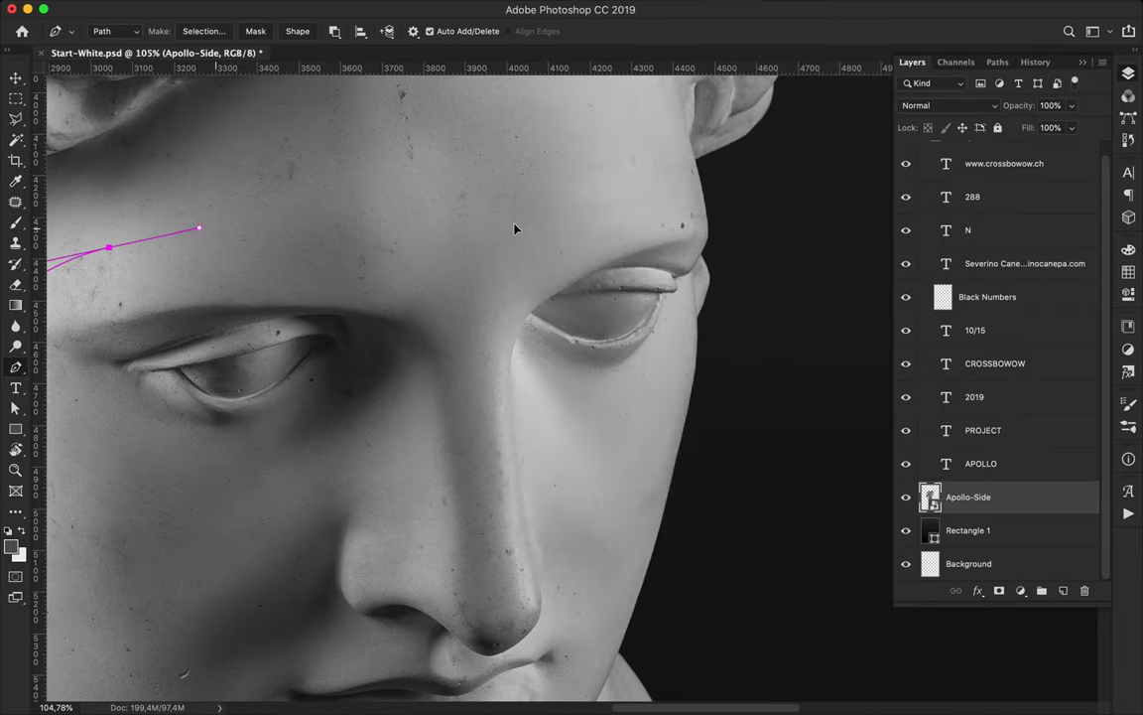
{"action": "left_click_drag", "start_coordinate": [466, 221], "coordinate": [521, 213]}
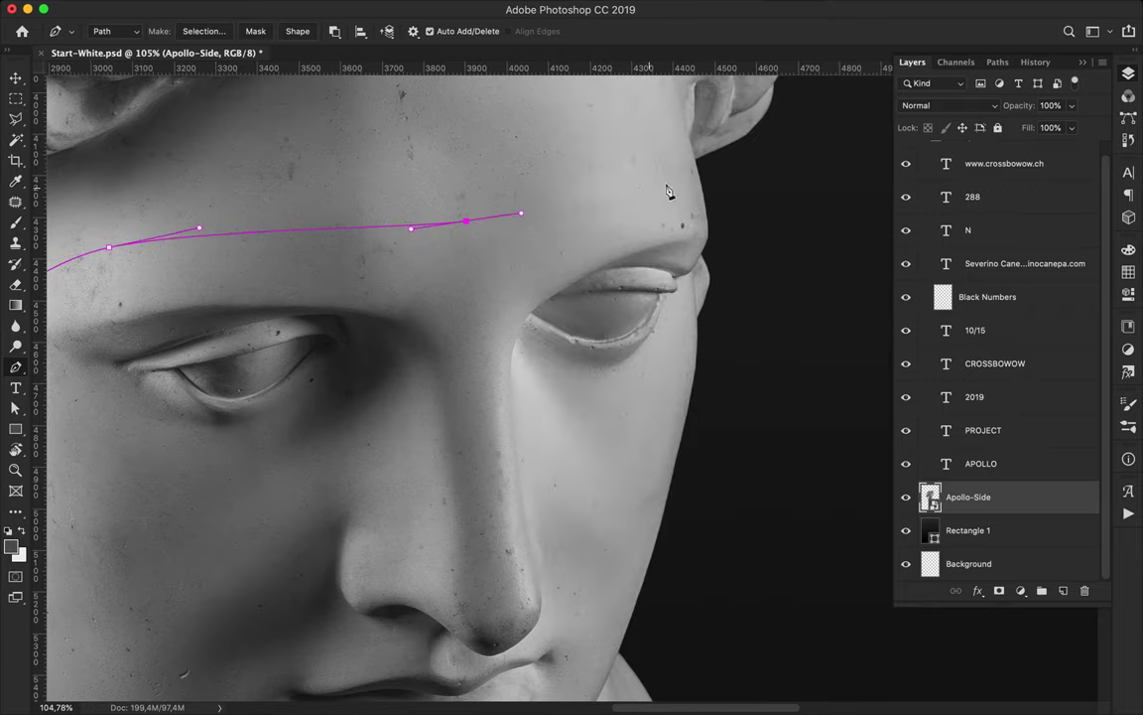
Step: Curve the path round the forehead's far edge, enclose the hair, and duplicate Apollo-Side
{"action": "left_click_drag", "start_coordinate": [707, 206], "coordinate": [728, 240]}
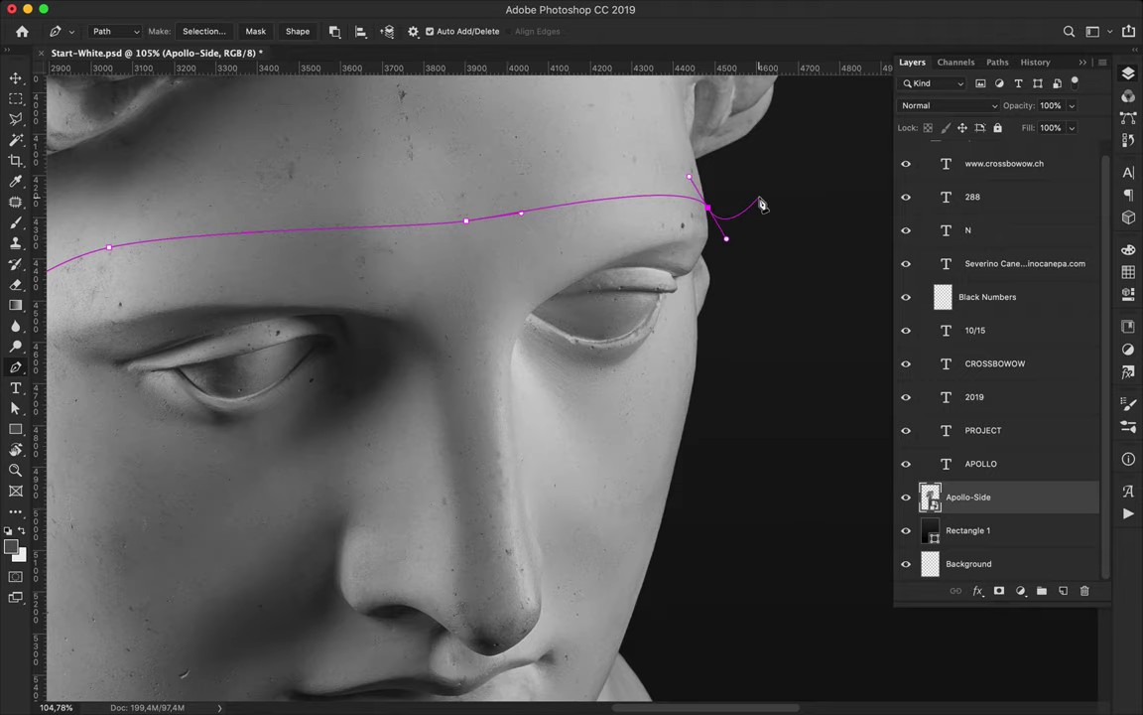
{"action": "key", "text": "super+0"}
{"action": "left_click", "coordinate": [416, 240]}
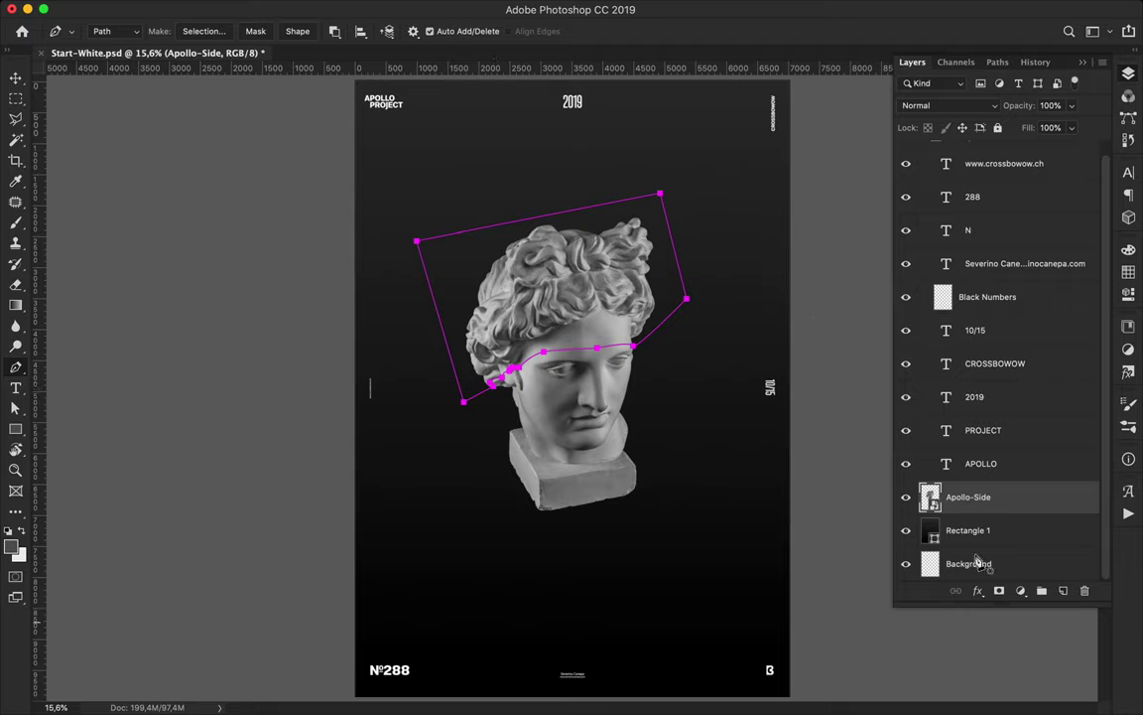
{"action": "left_click_drag", "start_coordinate": [967, 496], "coordinate": [888, 531]}
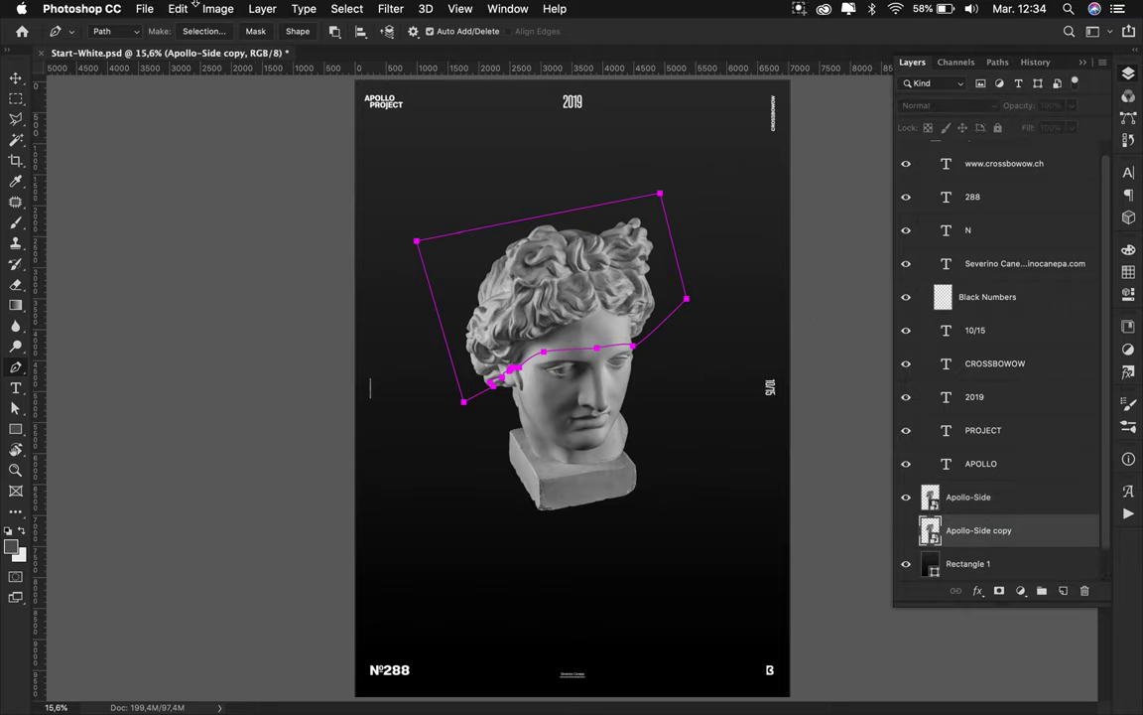
Step: Turn the pen path into an unfeathered hair selection on the Apollo-Side layer
{"action": "left_click", "coordinate": [210, 32]}
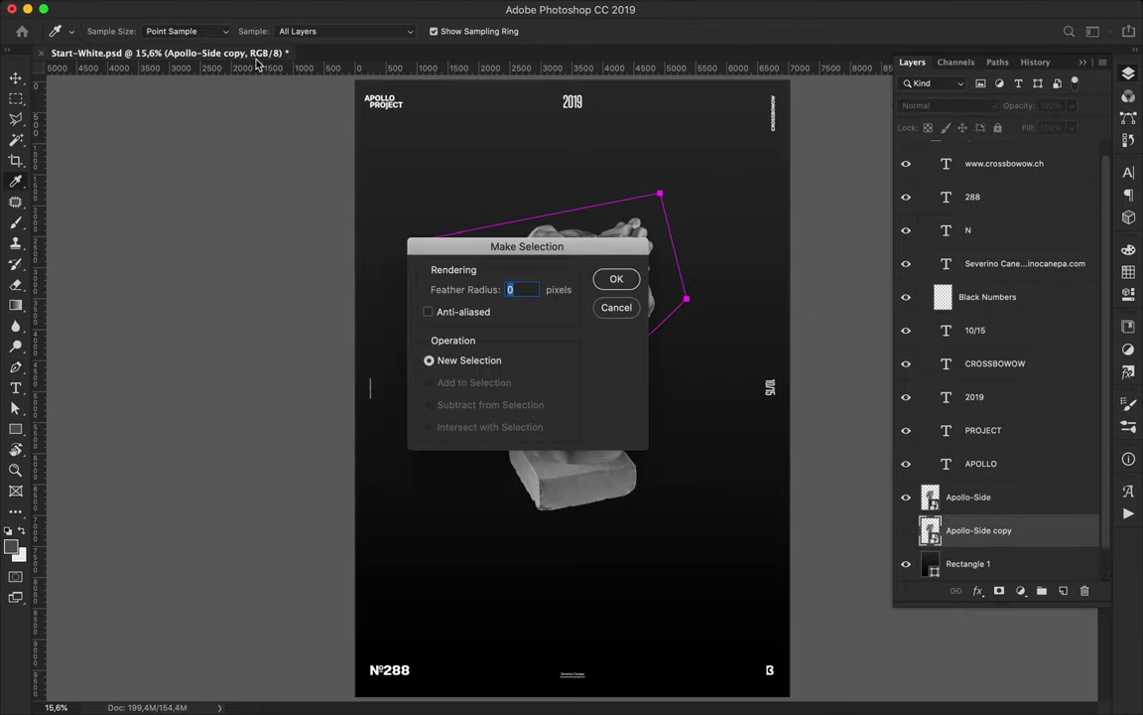
{"action": "left_click", "coordinate": [617, 281]}
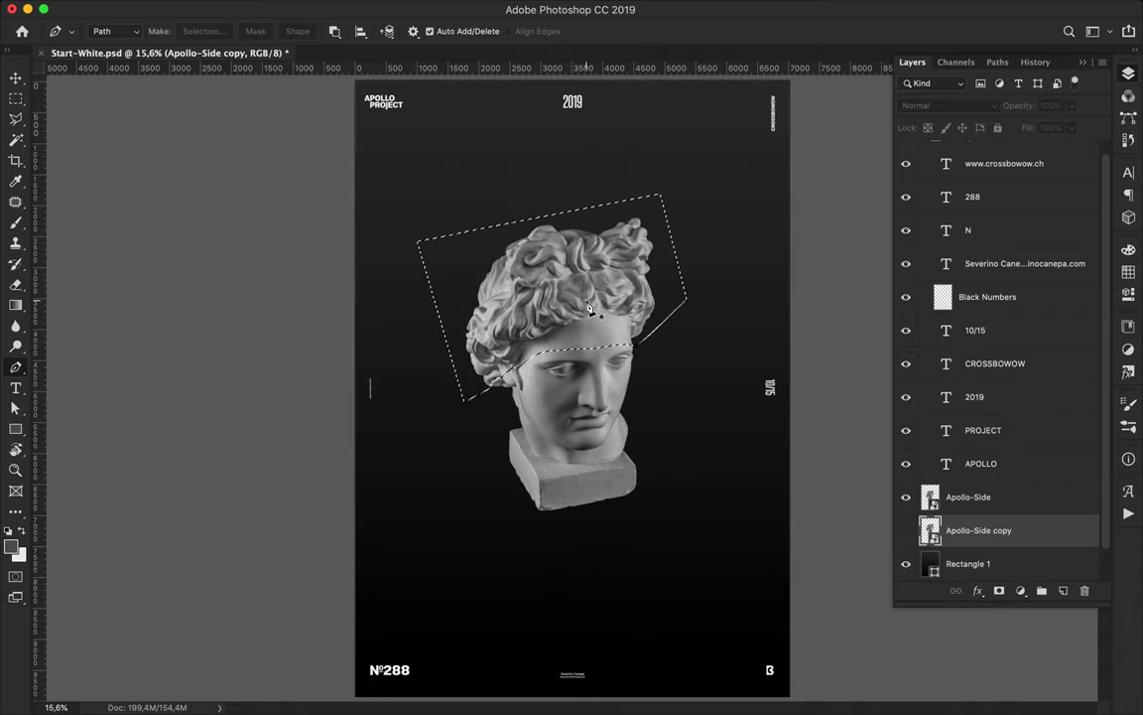
{"action": "key", "text": "super+shift+i"}
{"action": "left_click", "coordinate": [993, 507]}
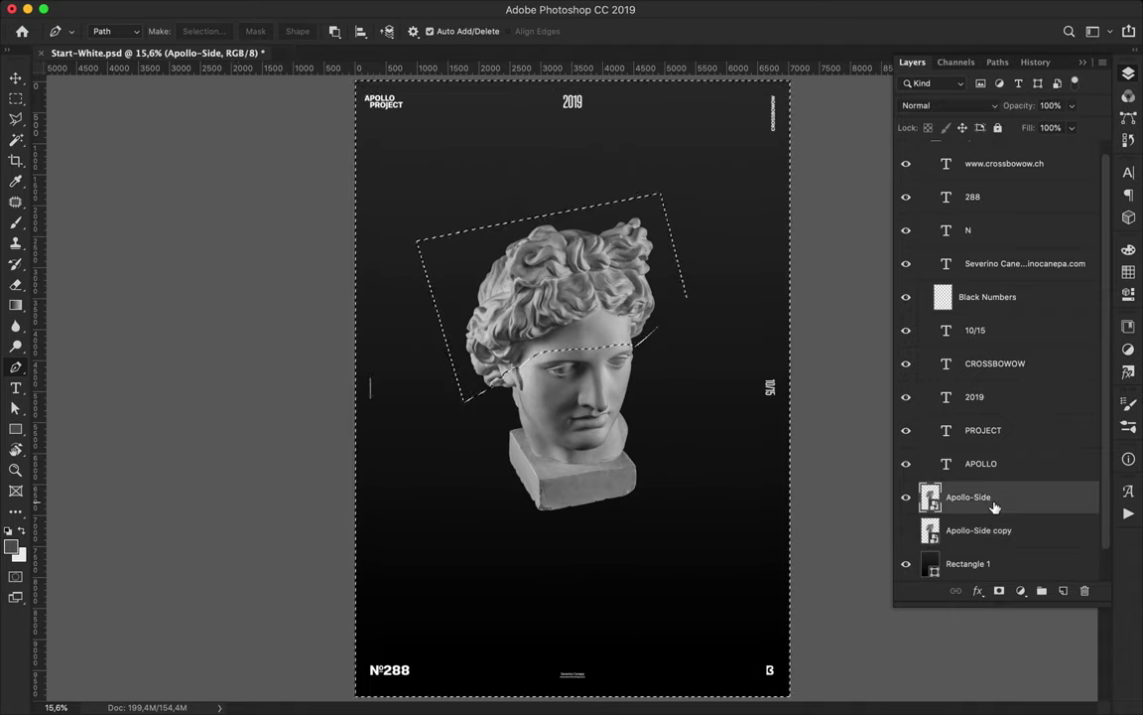
{"action": "key", "text": "super+shift+i"}
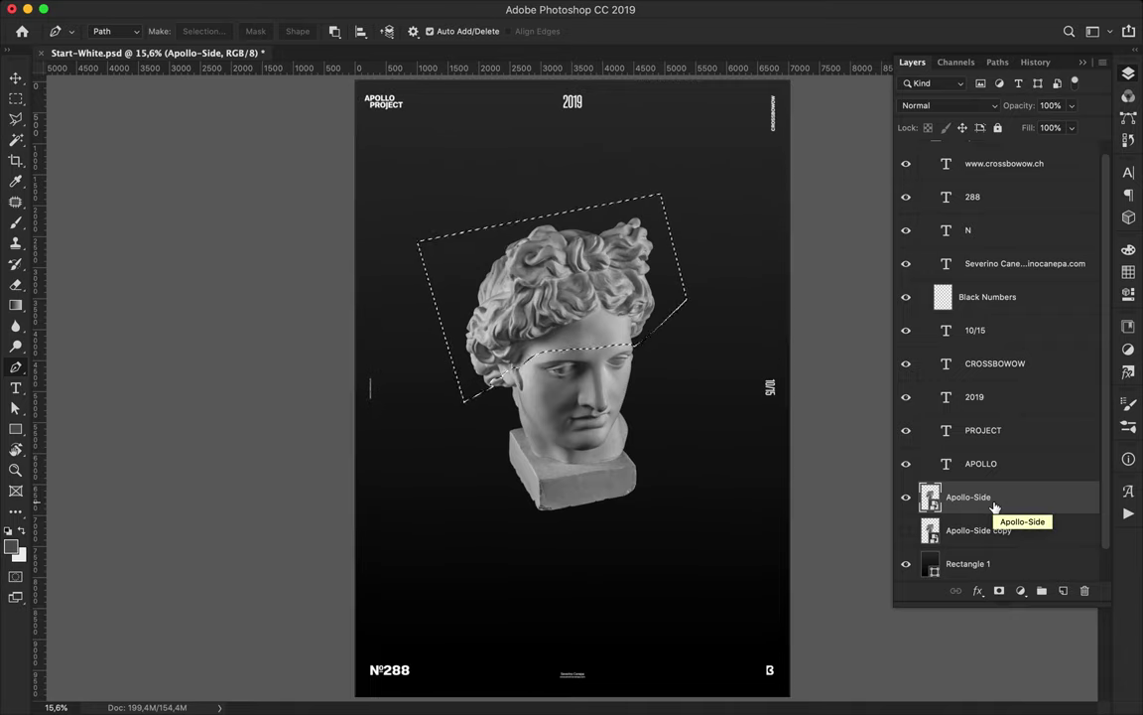
Step: Rasterize Apollo-Side, cut the hair, paste it as Layer 1 and lift it up
{"action": "key", "text": "BackSpace"}
{"action": "key", "text": "Return"}
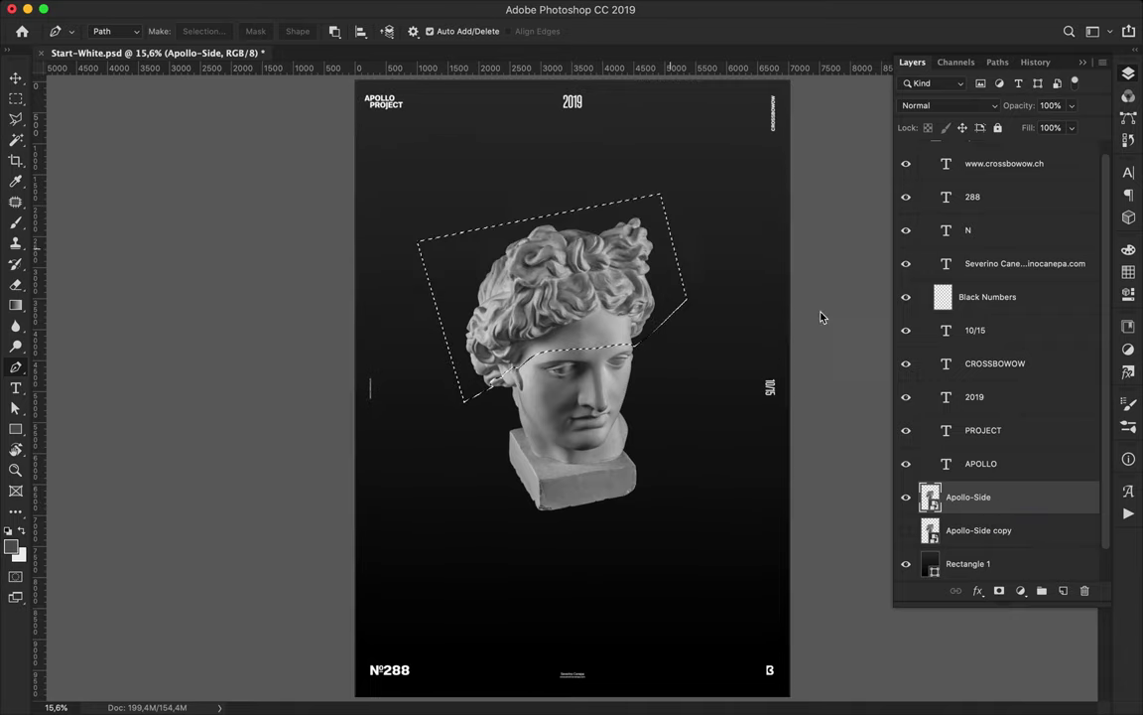
{"action": "right_click", "coordinate": [994, 498]}
{"action": "left_click", "coordinate": [854, 272]}
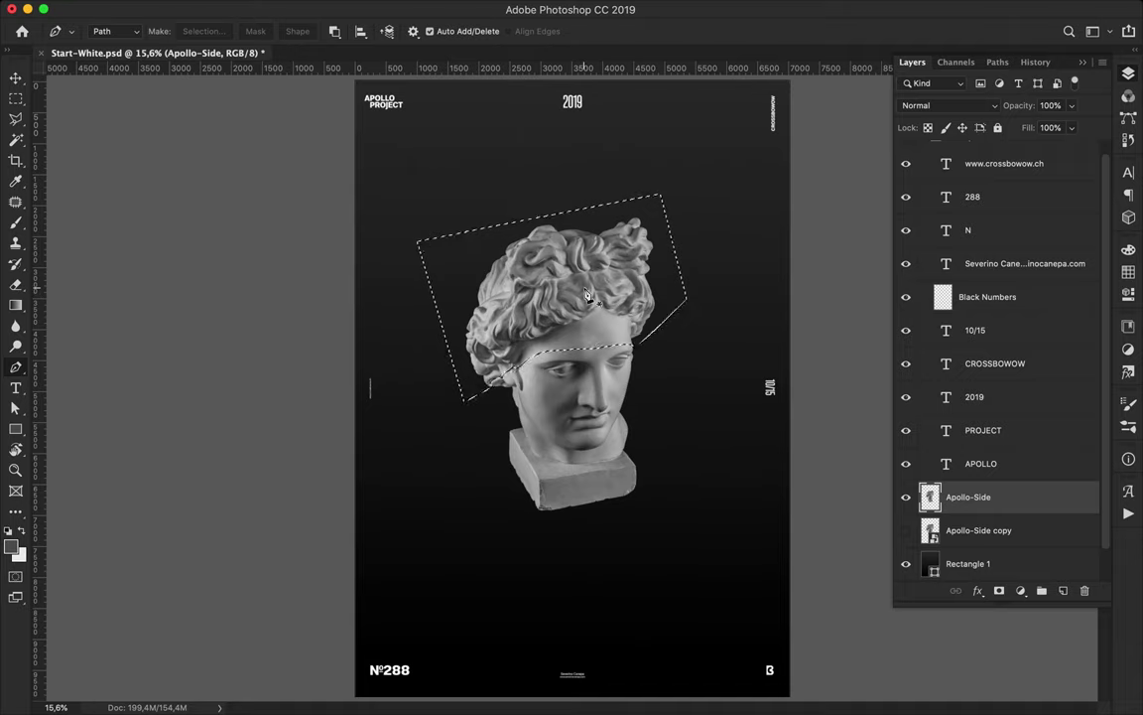
{"action": "key", "text": "BackSpace"}
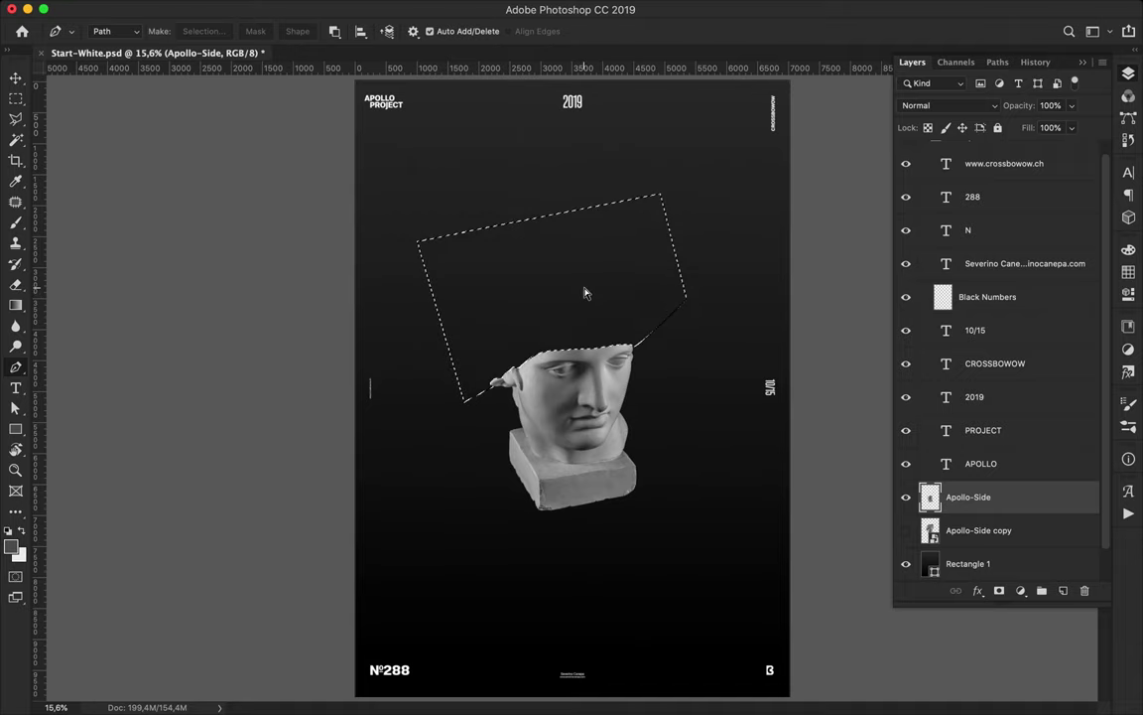
{"action": "key", "text": "ctrl+v"}
{"action": "key", "text": "v"}
{"action": "left_click_drag", "start_coordinate": [576, 294], "coordinate": [575, 281]}
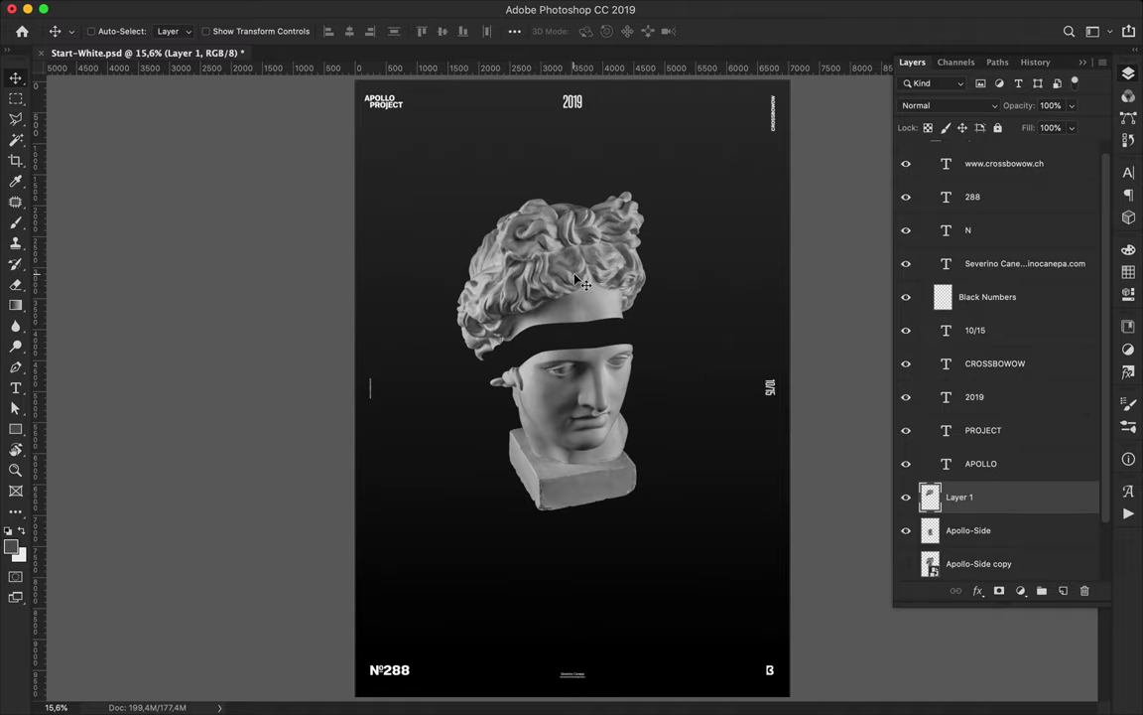
Step: Undo and redo the hair paste, then set Layer 1's hair back onto the face
{"action": "scroll", "coordinate": [463, 295], "scroll_direction": "up", "scroll_amount": 2}
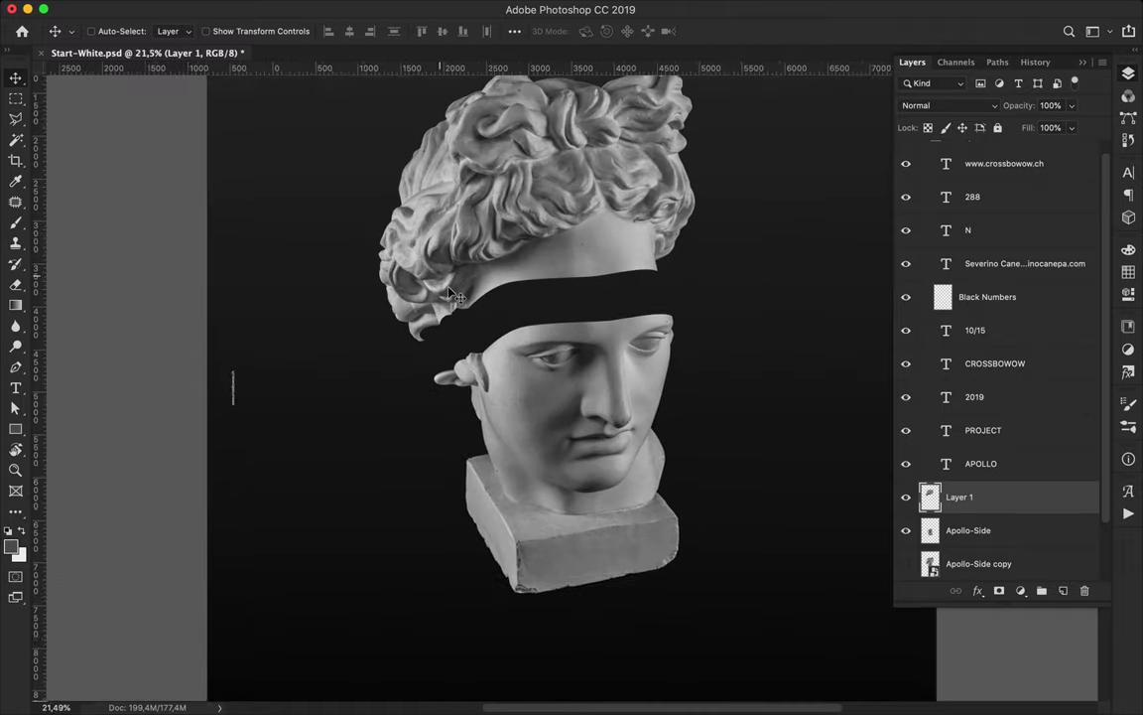
{"action": "scroll", "coordinate": [463, 295], "scroll_direction": "up", "scroll_amount": 2}
{"action": "scroll", "coordinate": [462, 295], "scroll_direction": "up", "scroll_amount": 2}
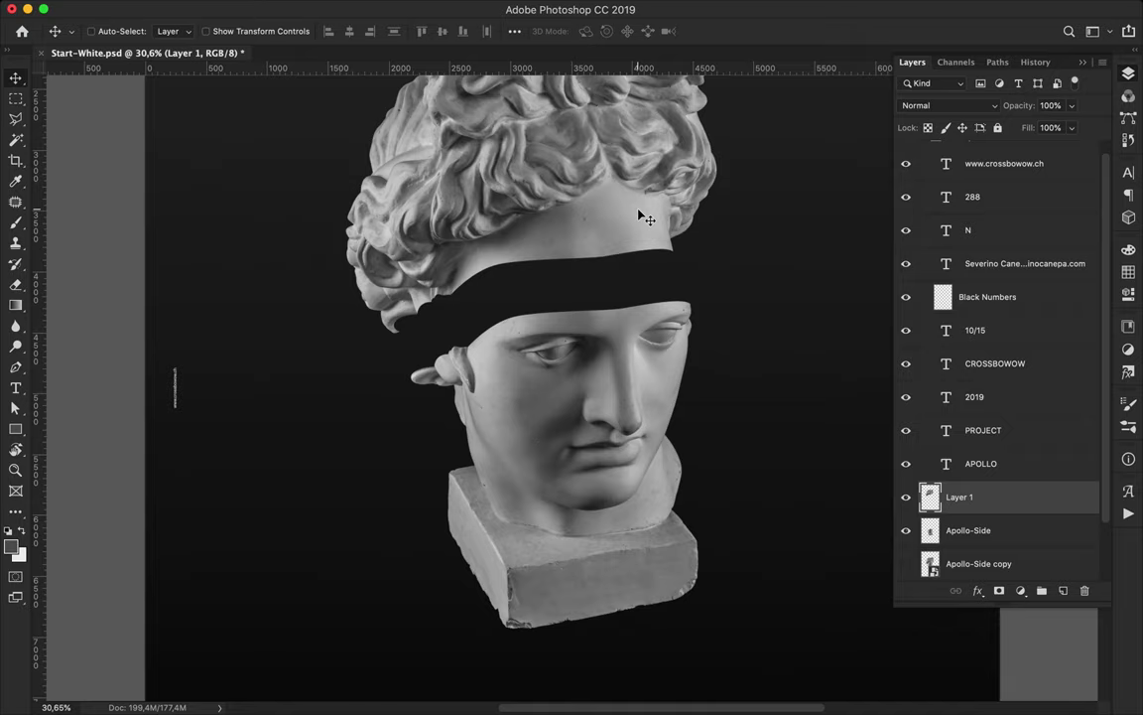
{"action": "key", "text": "ctrl+z"}
{"action": "key", "text": "ctrl+z"}
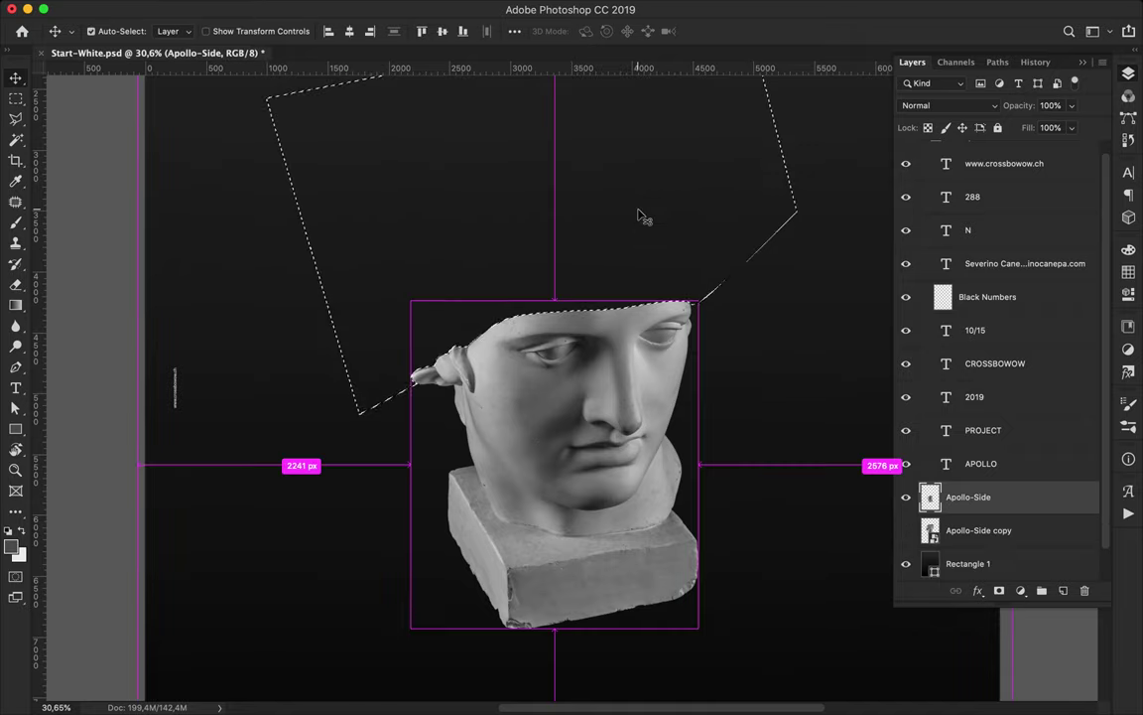
{"action": "key", "text": "ctrl+shift+z"}
{"action": "left_click_drag", "start_coordinate": [471, 240], "coordinate": [512, 264]}
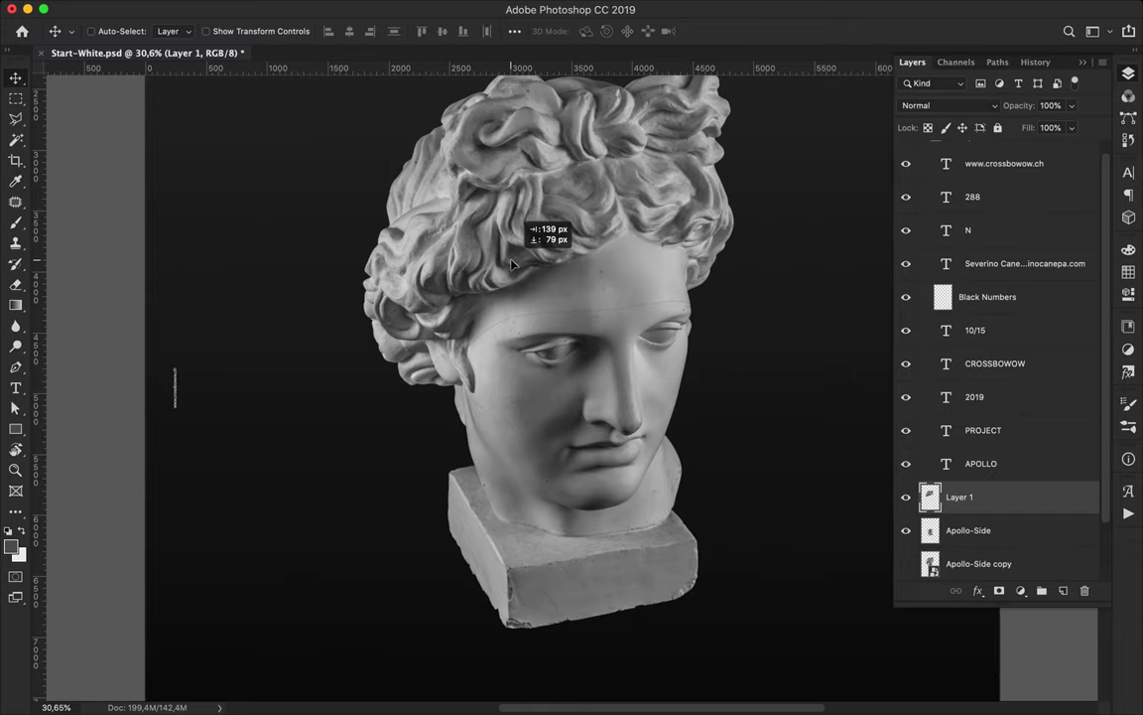
Step: Load the Apollo-Side layer's outline as a selection of the face
{"action": "scroll", "coordinate": [592, 290], "scroll_direction": "up", "scroll_amount": 3}
{"action": "scroll", "coordinate": [591, 294], "scroll_direction": "up", "scroll_amount": 3}
{"action": "left_click_drag", "start_coordinate": [592, 293], "coordinate": [691, 293]}
{"action": "scroll", "coordinate": [692, 294], "scroll_direction": "right", "scroll_amount": 5}
{"action": "scroll", "coordinate": [692, 294], "scroll_direction": "down", "scroll_amount": 2}
{"action": "scroll", "coordinate": [692, 294], "scroll_direction": "down", "scroll_amount": 2}
{"action": "scroll", "coordinate": [692, 294], "scroll_direction": "down", "scroll_amount": 2}
{"action": "left_click", "coordinate": [931, 531], "text": "ctrl"}
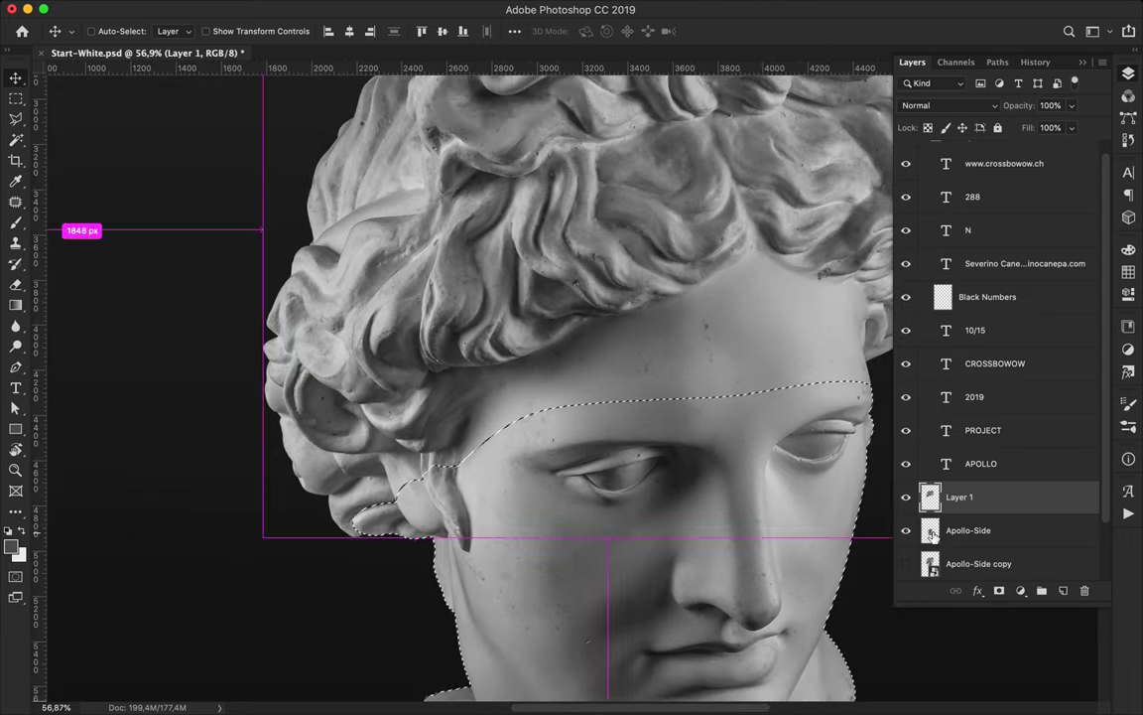
{"action": "scroll", "coordinate": [559, 405], "scroll_direction": "down", "scroll_amount": 2}
{"action": "scroll", "coordinate": [558, 404], "scroll_direction": "down", "scroll_amount": 2}
{"action": "scroll", "coordinate": [558, 405], "scroll_direction": "down", "scroll_amount": 5}
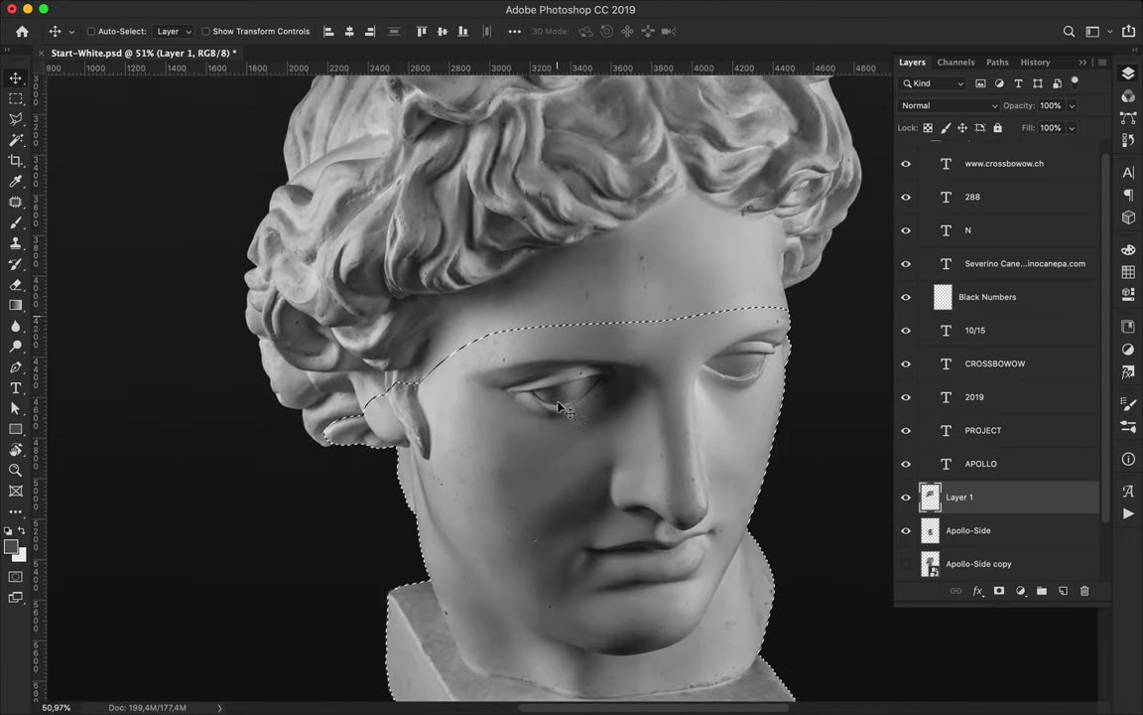
{"action": "scroll", "coordinate": [561, 407], "scroll_direction": "down", "scroll_amount": 1}
{"action": "key", "text": "p"}
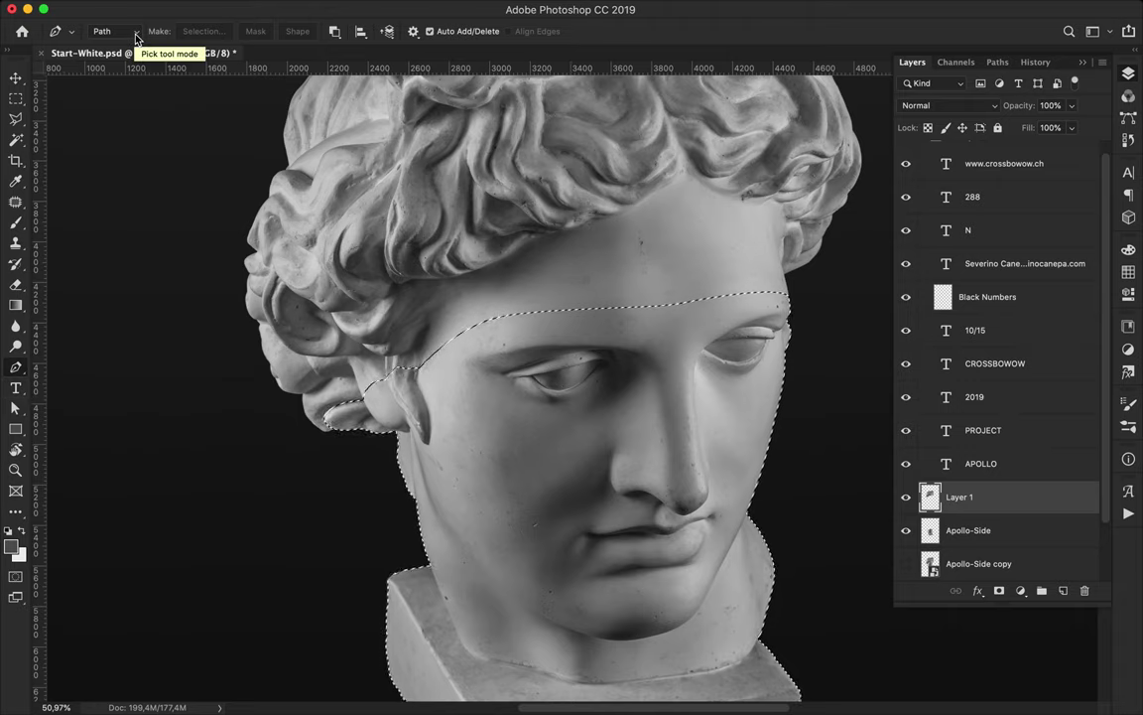
Step: Look through the Pen tool presets and flyout, then choose the freehand Lasso tool
{"action": "left_click", "coordinate": [71, 33]}
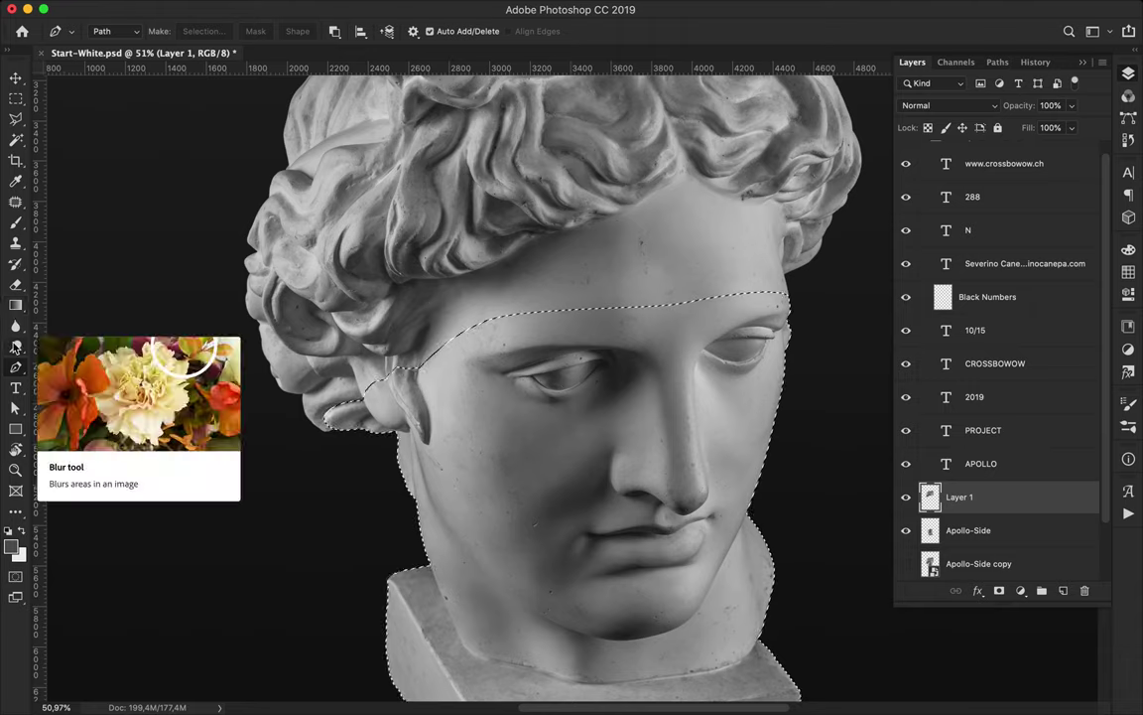
{"action": "right_click", "coordinate": [17, 367]}
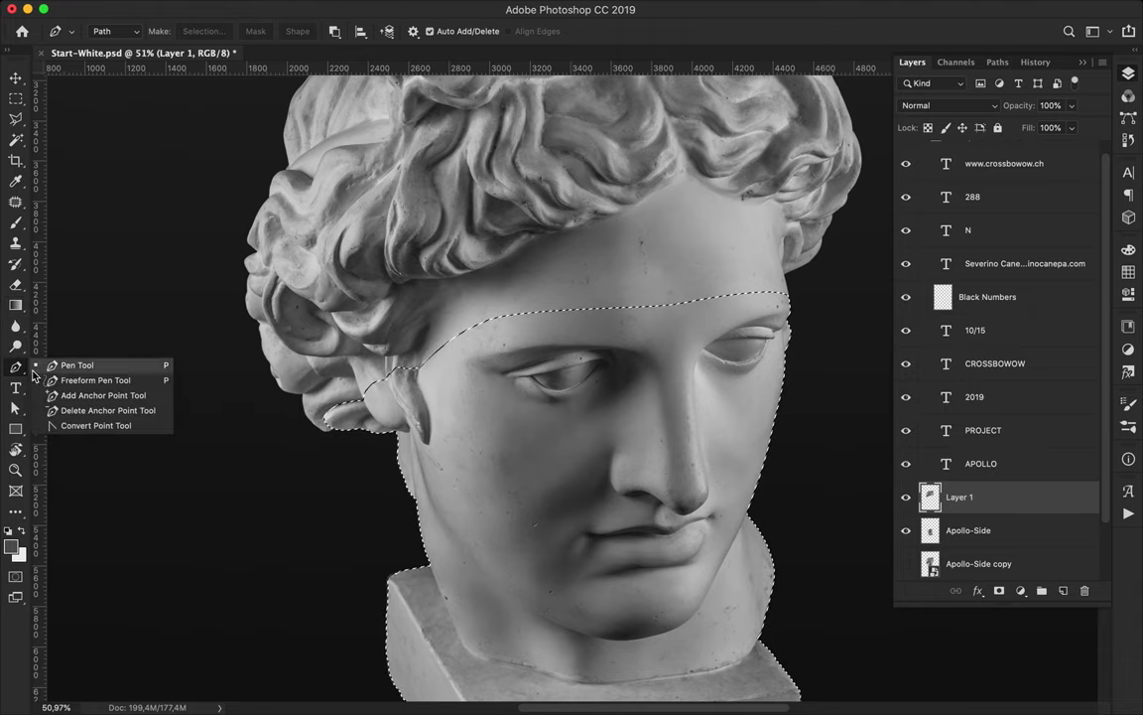
{"action": "left_click", "coordinate": [104, 410]}
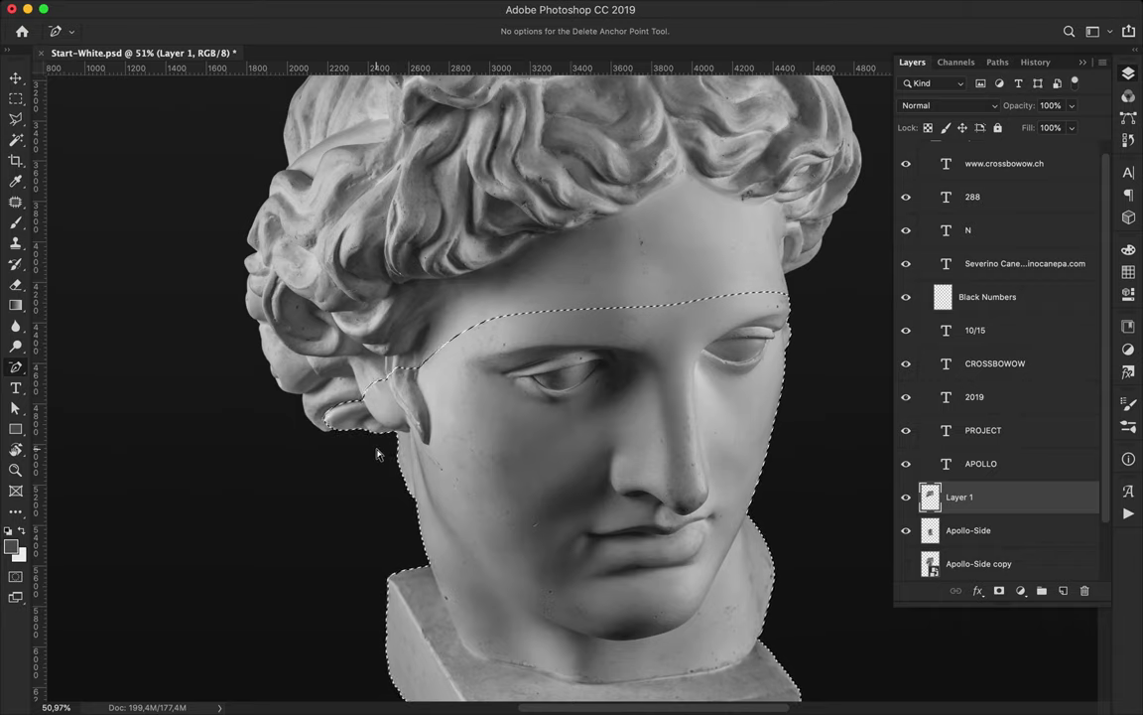
{"action": "left_click", "coordinate": [14, 121]}
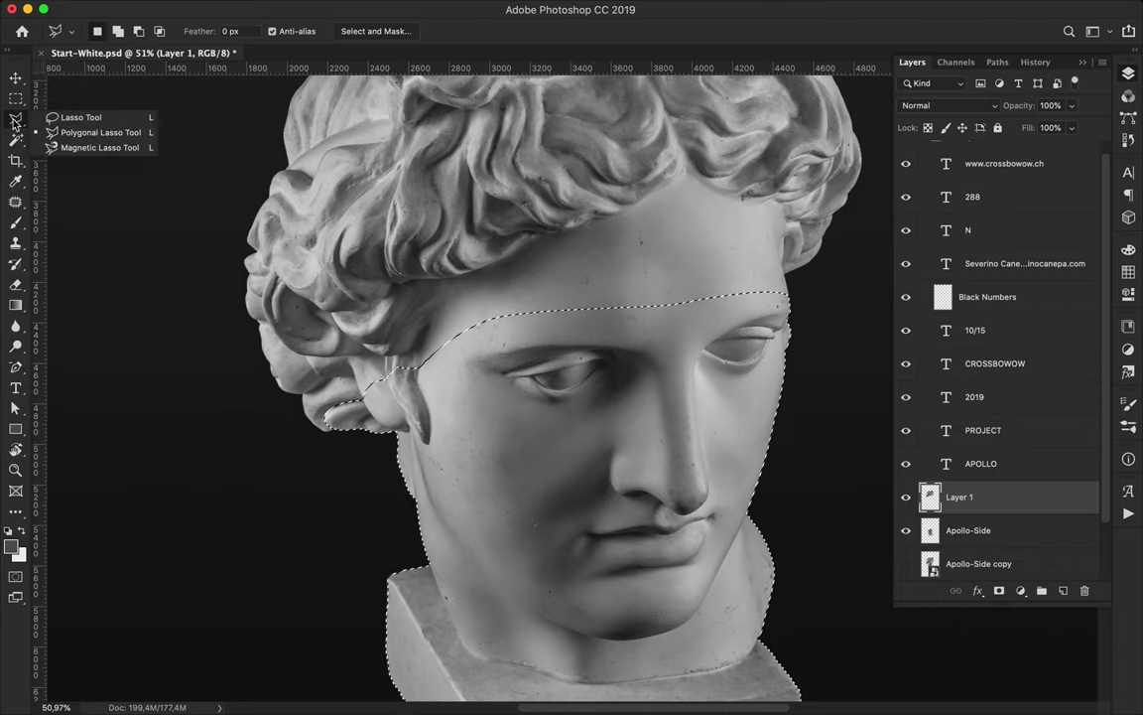
{"action": "left_click", "coordinate": [65, 119]}
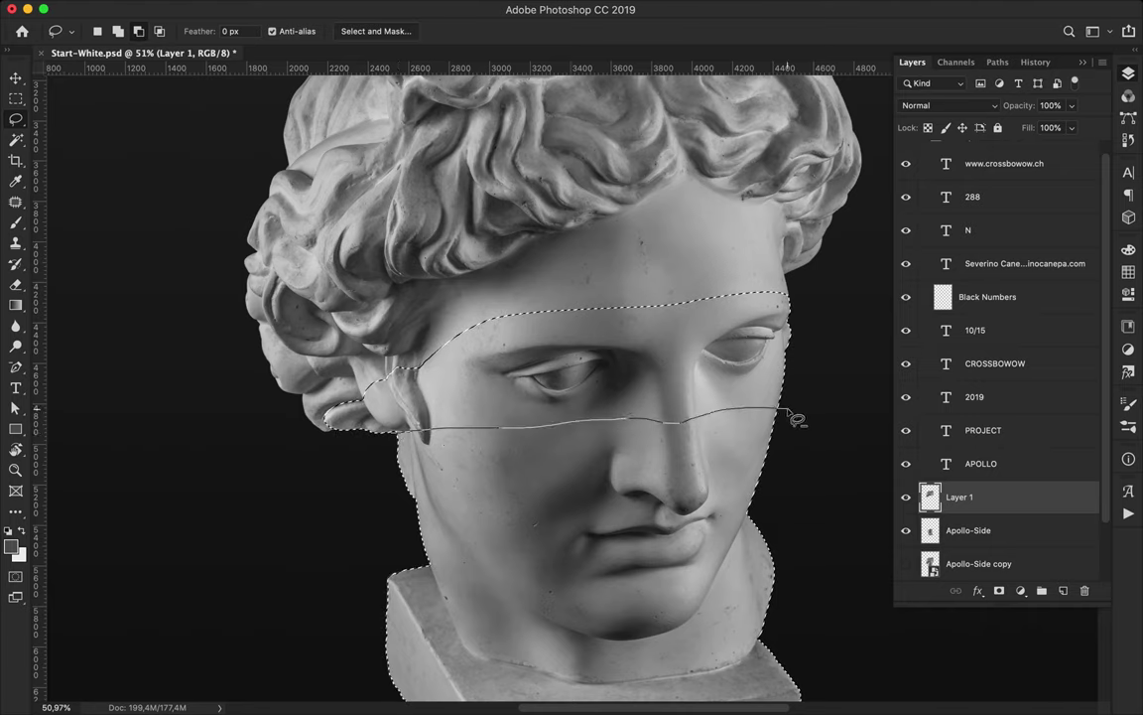
Step: Lasso away the jaw and base, trimming the selection to a band across the eyes
{"action": "left_click_drag", "start_coordinate": [874, 707], "coordinate": [688, 600]}
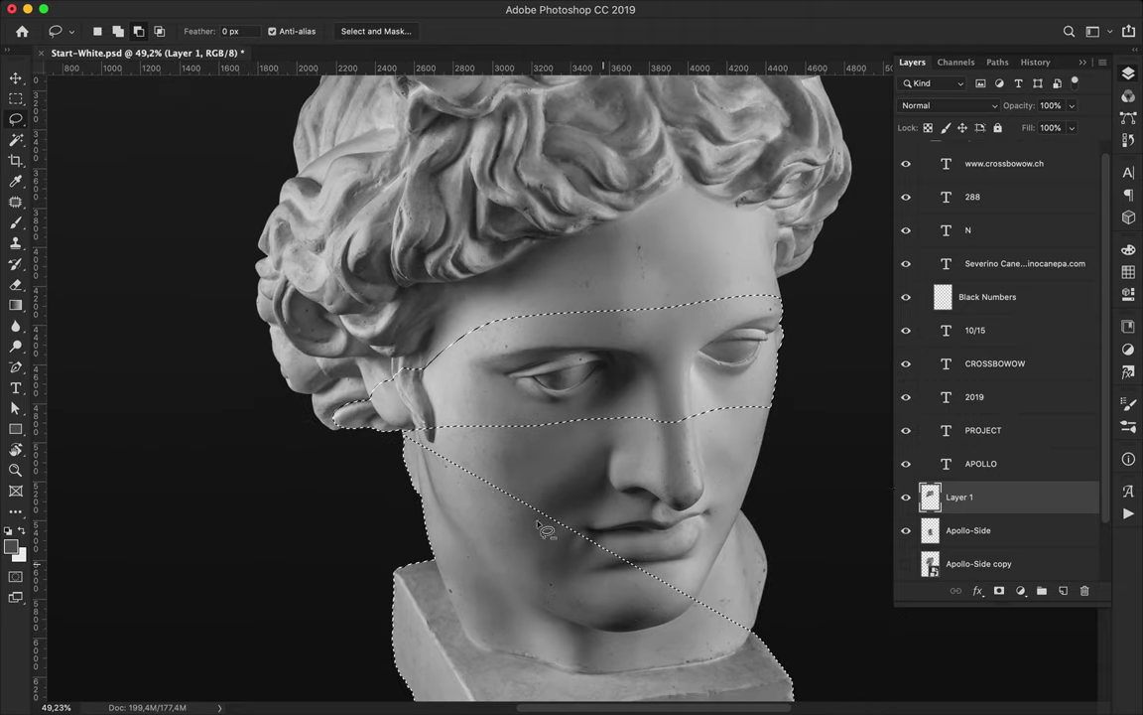
{"action": "left_click_drag", "start_coordinate": [502, 665], "coordinate": [737, 589]}
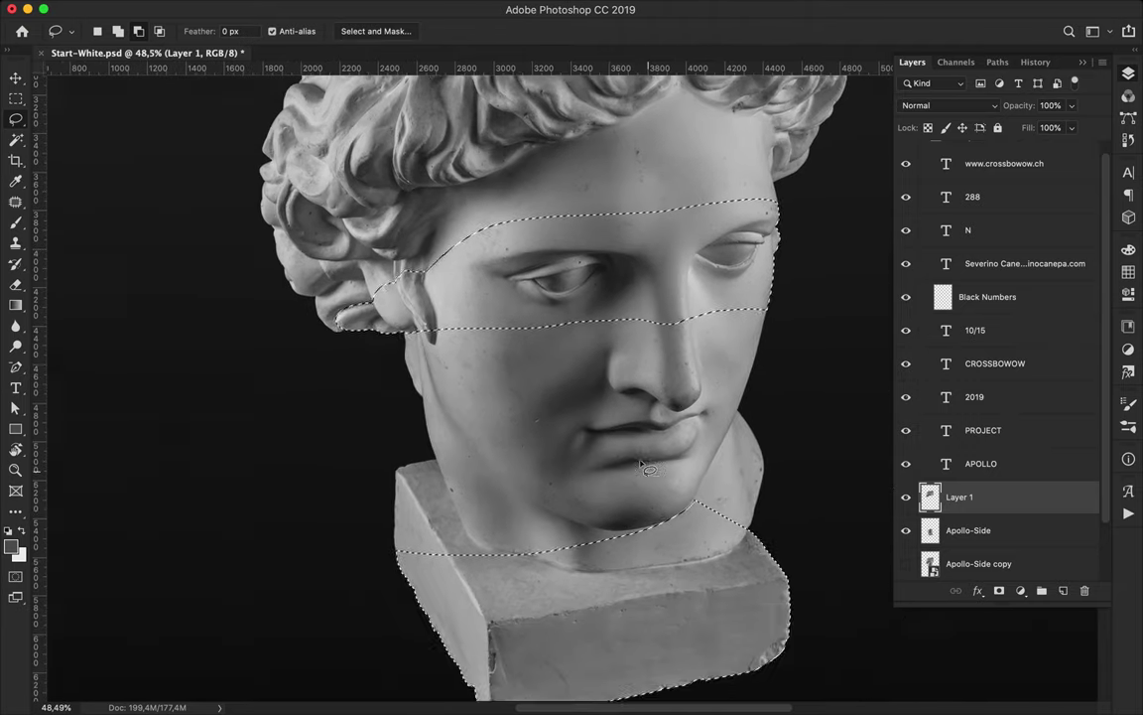
{"action": "left_click_drag", "start_coordinate": [737, 588], "coordinate": [792, 552]}
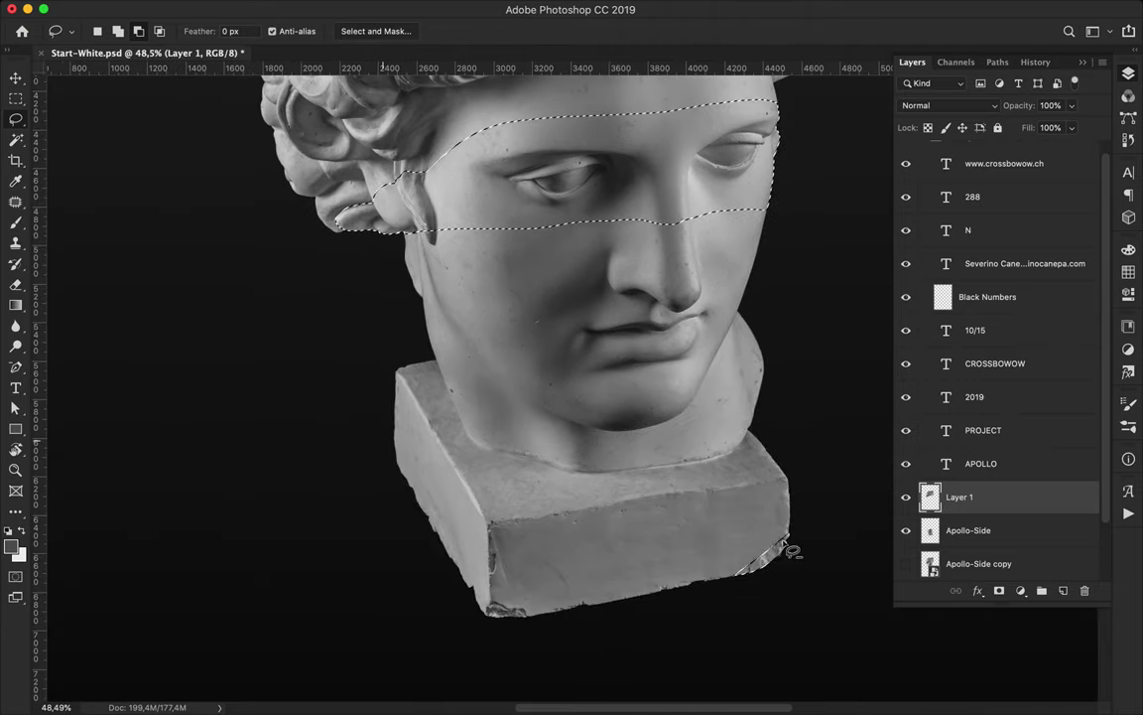
{"action": "scroll", "coordinate": [556, 397], "scroll_direction": "up", "scroll_amount": 5}
{"action": "scroll", "coordinate": [573, 380], "scroll_direction": "up", "scroll_amount": 3}
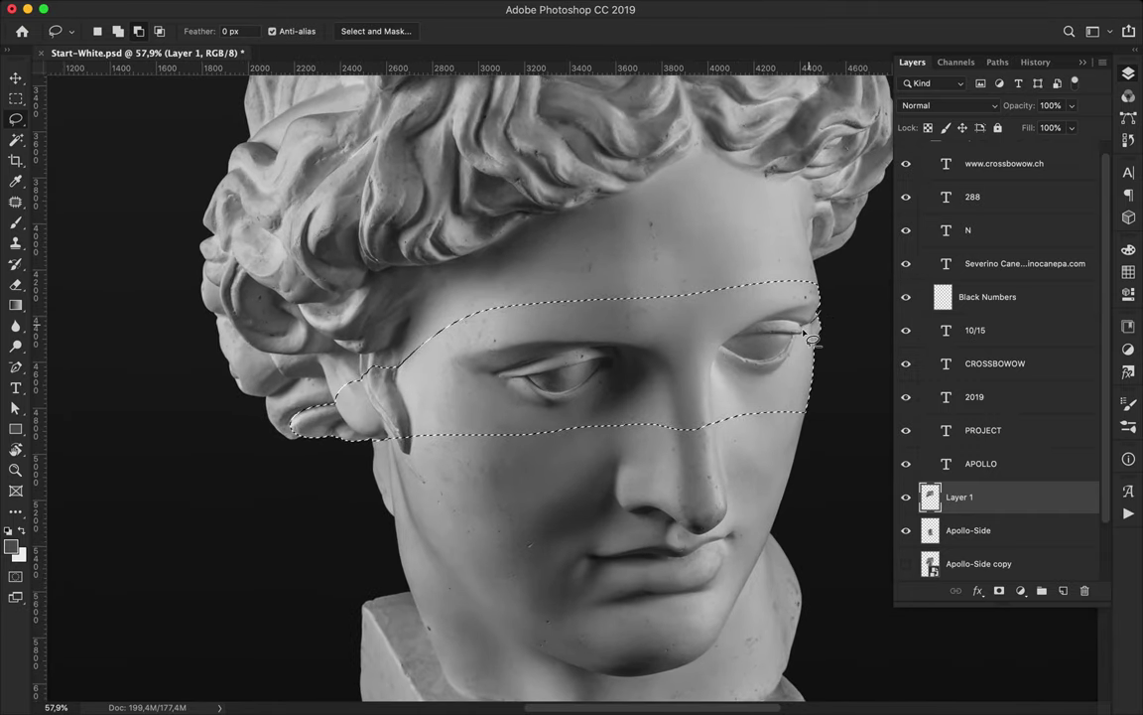
{"action": "left_click_drag", "start_coordinate": [625, 407], "coordinate": [451, 444]}
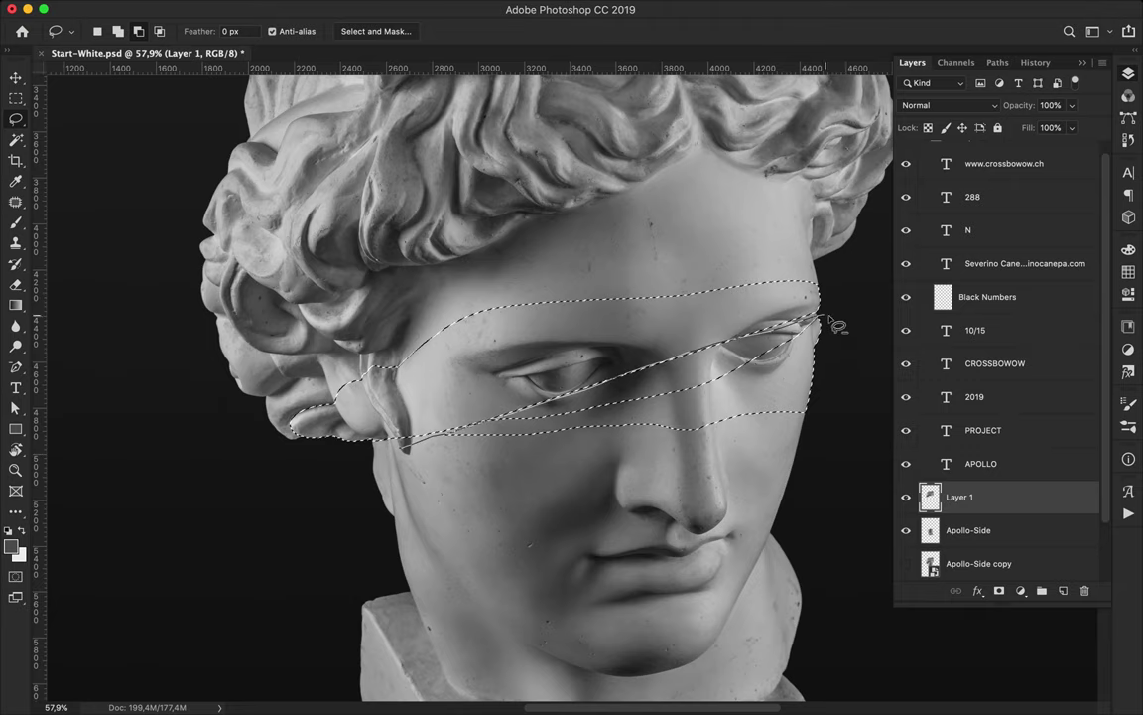
{"action": "left_click_drag", "start_coordinate": [831, 322], "coordinate": [365, 412]}
{"action": "scroll", "coordinate": [303, 480], "scroll_direction": "up", "scroll_amount": 3}
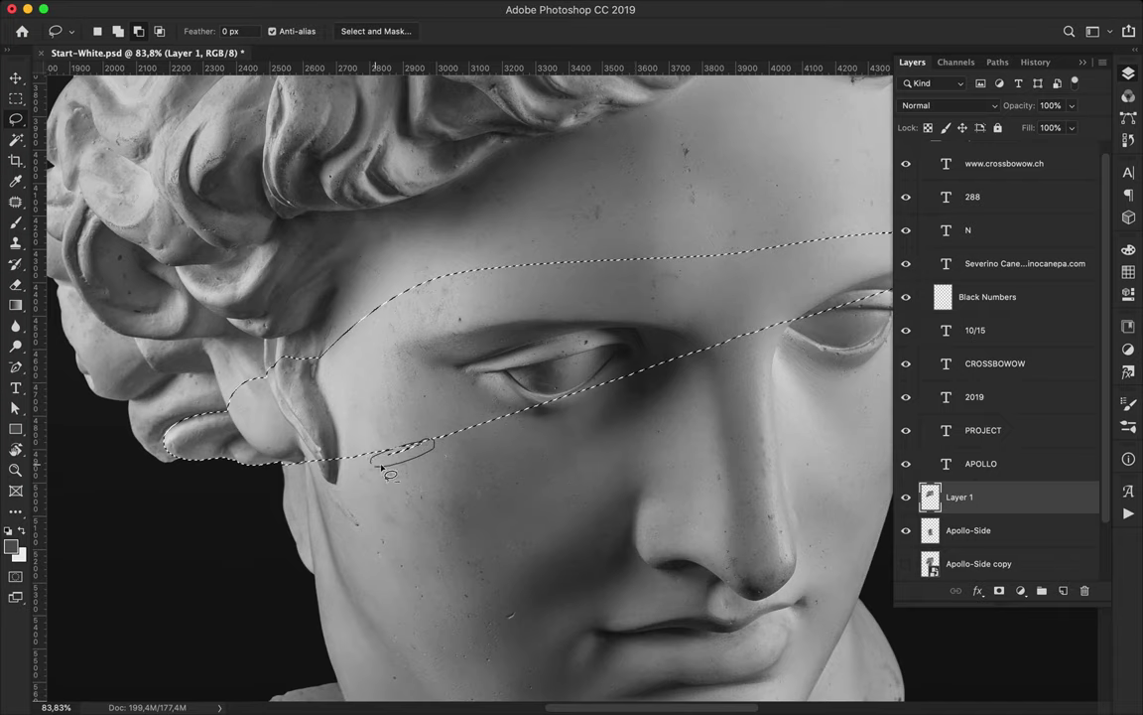
{"action": "scroll", "coordinate": [383, 468], "scroll_direction": "down", "scroll_amount": 3}
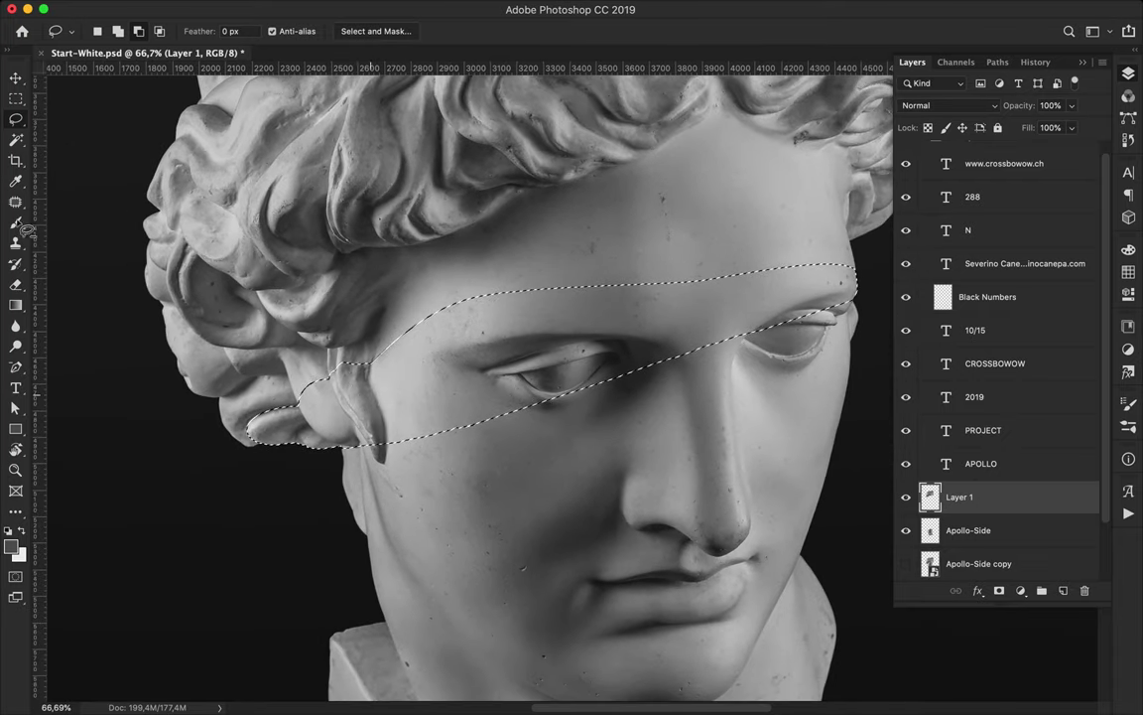
Step: Shift-lasso a strip along the band's lower edge to add it to the selection
{"action": "key", "text": "shift"}
{"action": "left_click_drag", "start_coordinate": [368, 452], "coordinate": [672, 415]}
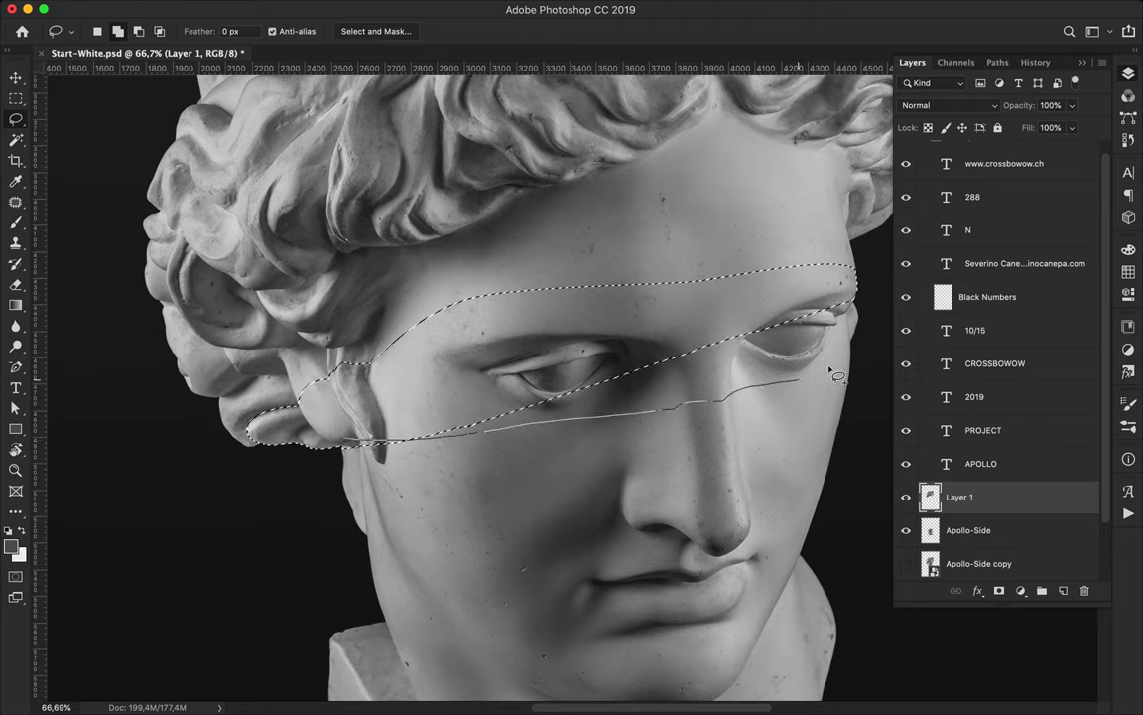
{"action": "left_click_drag", "start_coordinate": [672, 335], "coordinate": [615, 348]}
{"action": "key", "text": "v"}
{"action": "scroll", "coordinate": [608, 461], "scroll_direction": "down", "scroll_amount": 2}
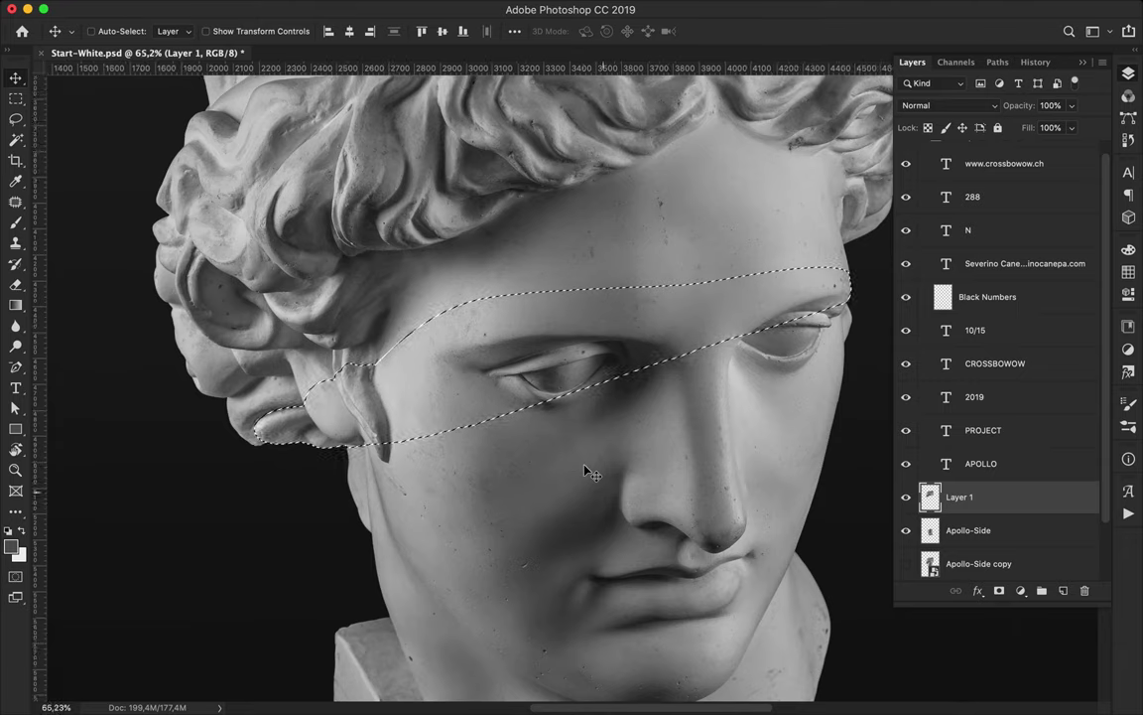
Step: Create Layer 2, place it below Layer 1, and hide Apollo-Side
{"action": "key", "text": "ctrl+j"}
{"action": "left_click_drag", "start_coordinate": [960, 496], "coordinate": [968, 536]}
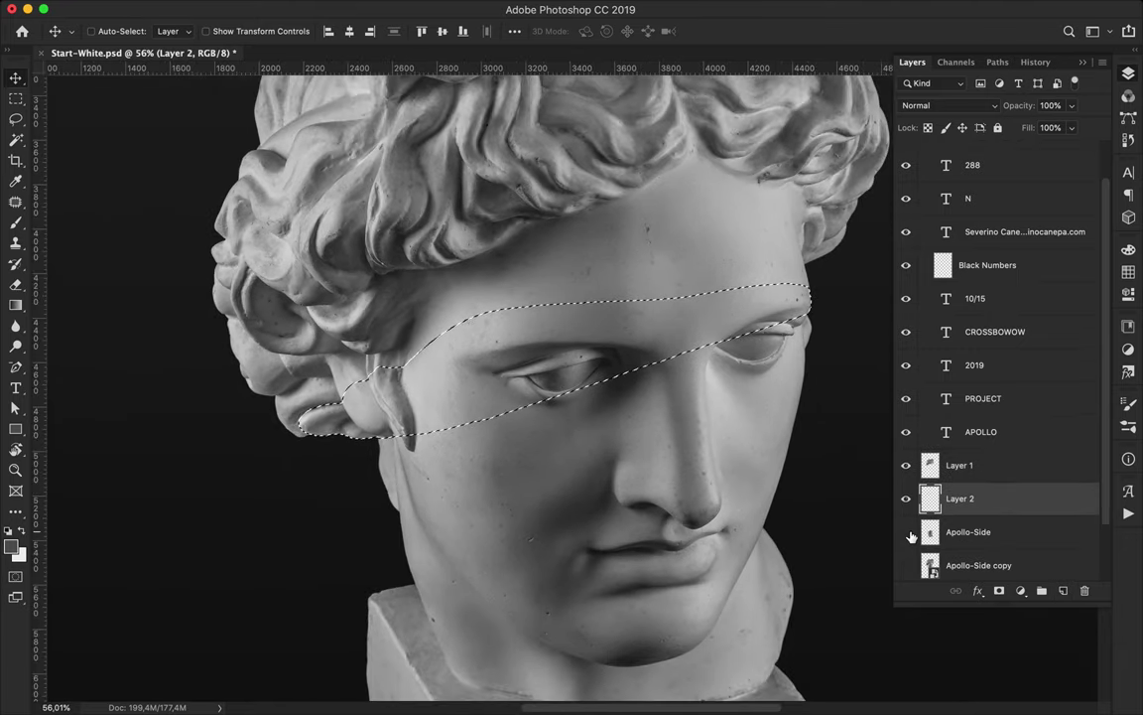
{"action": "left_click", "coordinate": [905, 531]}
{"action": "scroll", "coordinate": [608, 454], "scroll_direction": "down", "scroll_amount": 1}
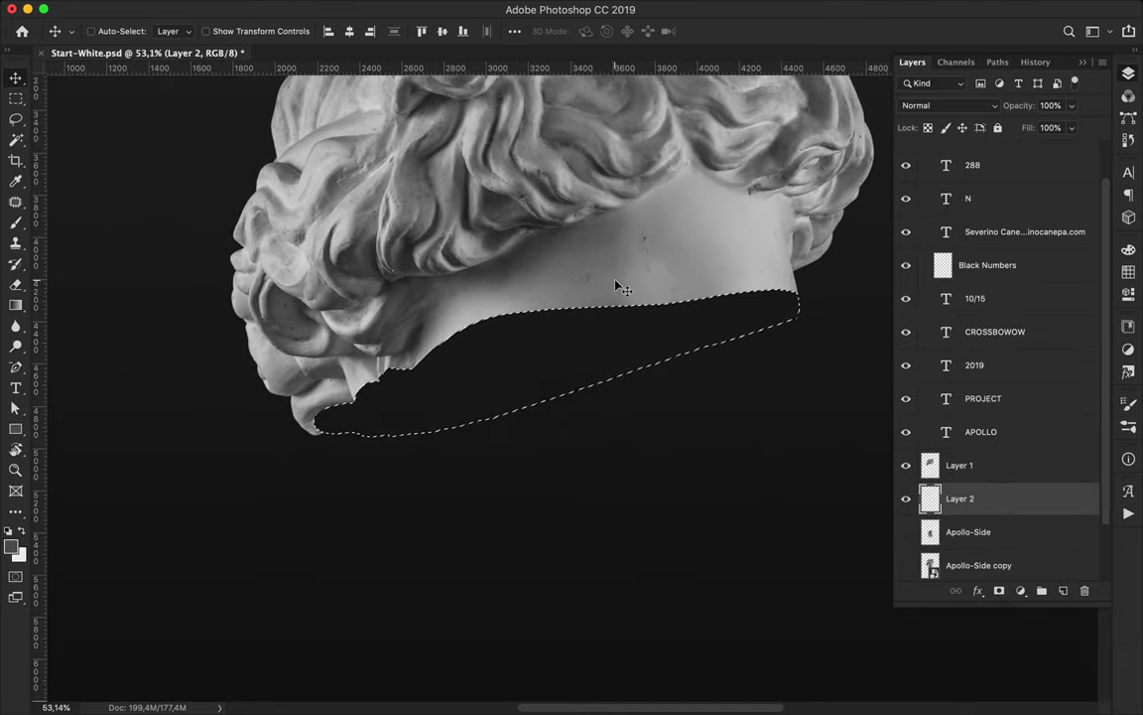
{"action": "key", "text": "i"}
{"action": "key", "text": "c"}
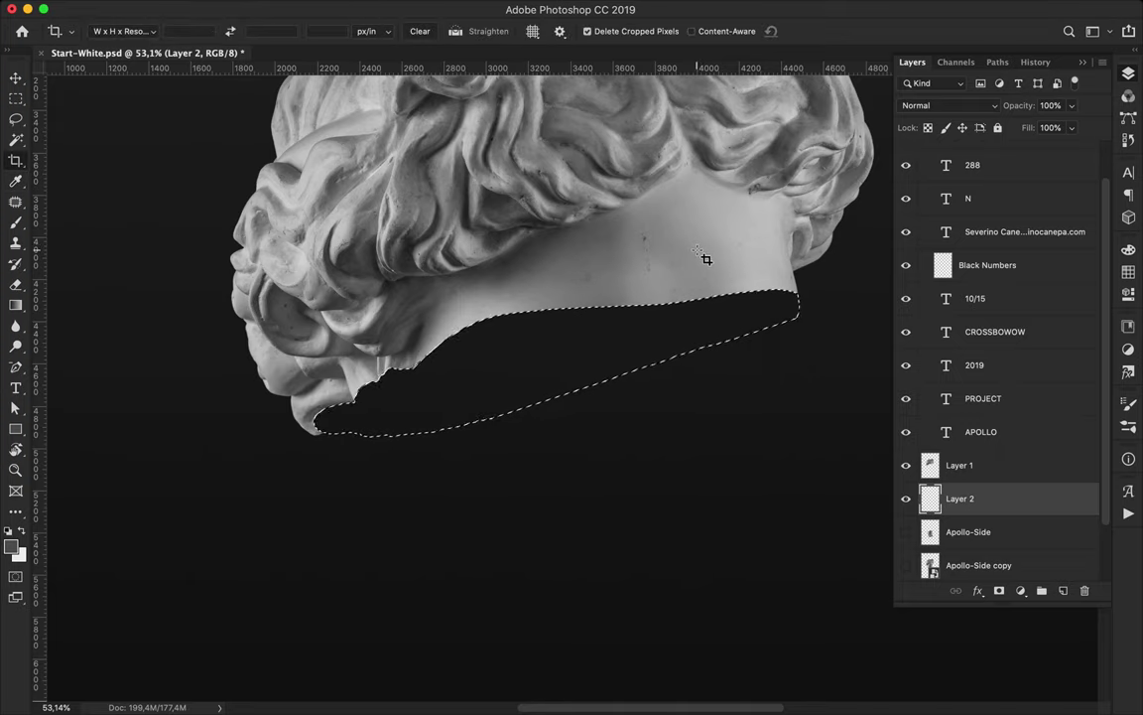
Step: Clone neck and hair texture into the band on Layer 2, sampling All Layers
{"action": "left_click", "coordinate": [16, 244]}
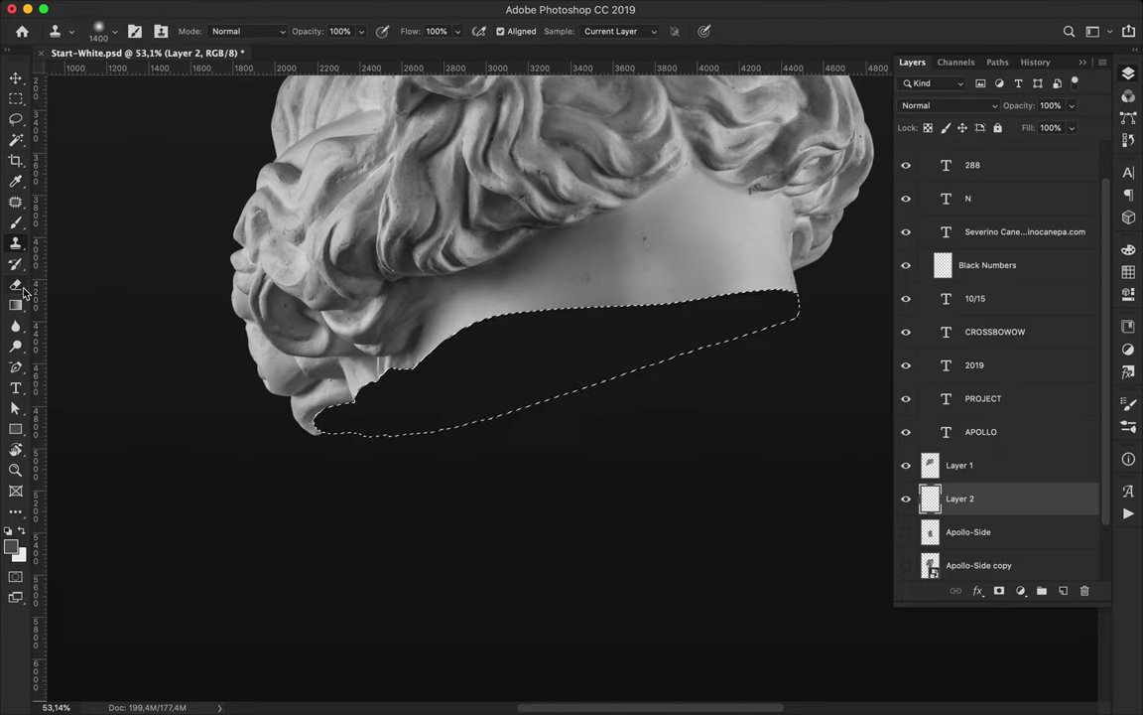
{"action": "right_click", "coordinate": [17, 252]}
{"action": "left_click", "coordinate": [74, 234]}
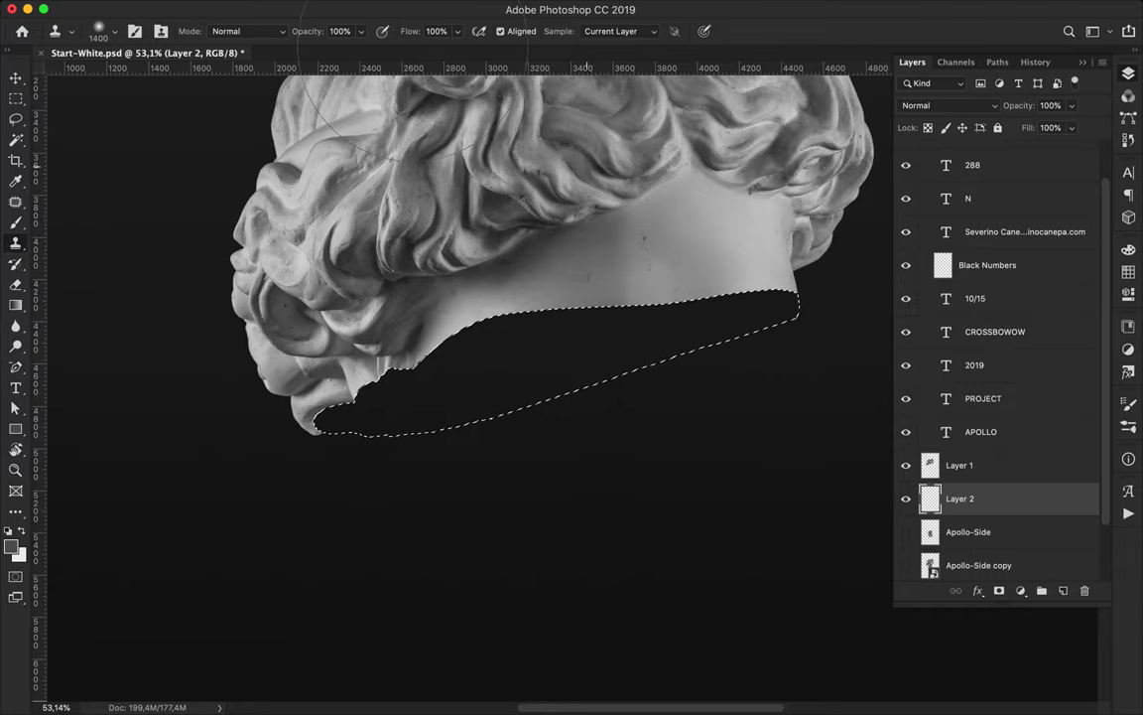
{"action": "left_click", "coordinate": [611, 30]}
{"action": "left_click", "coordinate": [615, 53]}
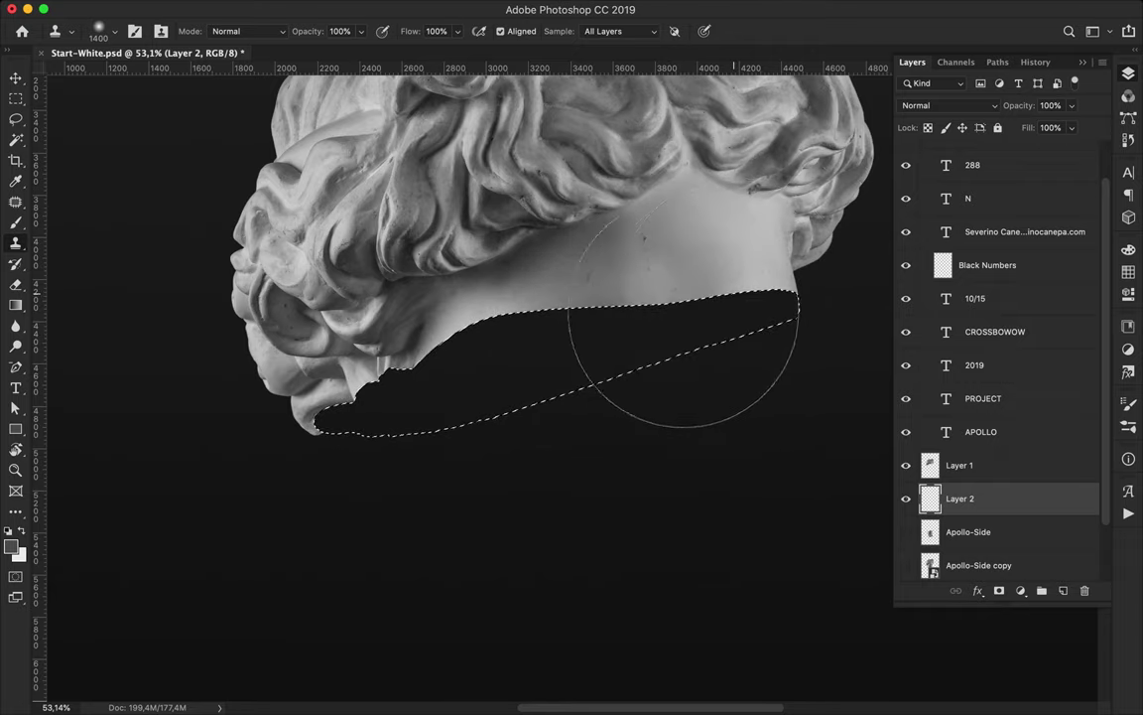
{"action": "left_click_drag", "start_coordinate": [556, 345], "coordinate": [364, 405]}
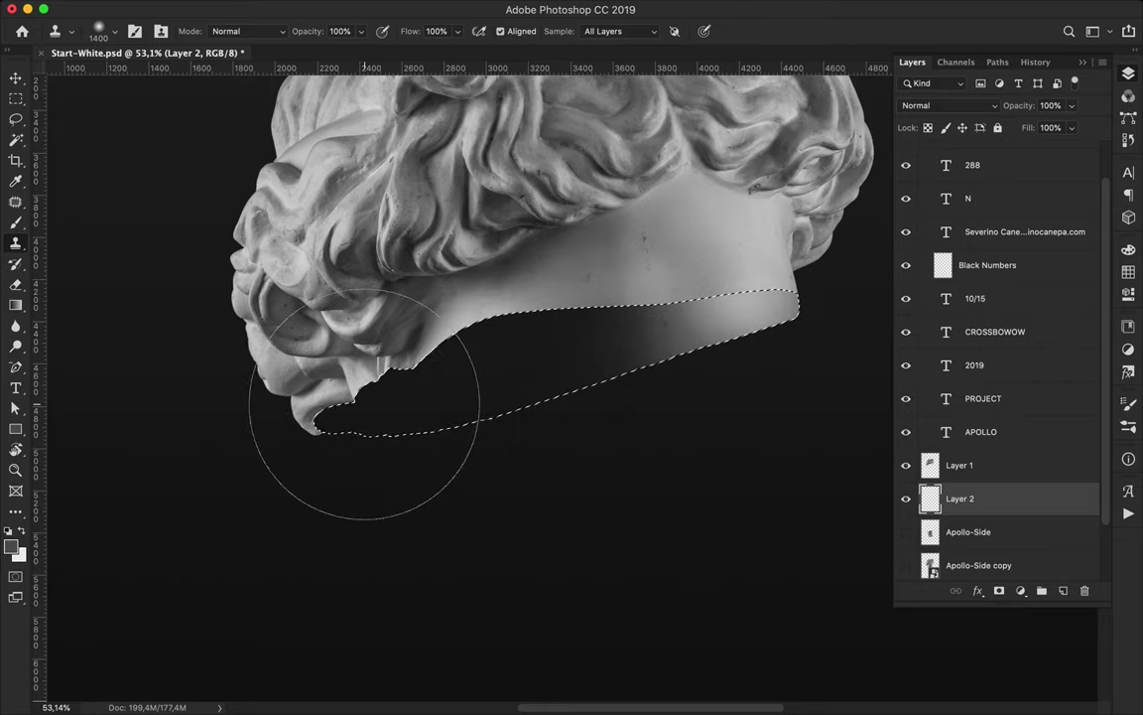
{"action": "mouse_move", "coordinate": [390, 397]}
{"action": "left_mouse_down"}
{"action": "mouse_move", "coordinate": [604, 362]}
{"action": "mouse_move", "coordinate": [549, 311]}
{"action": "mouse_move", "coordinate": [460, 456]}
{"action": "mouse_move", "coordinate": [600, 382]}
{"action": "left_mouse_up"}
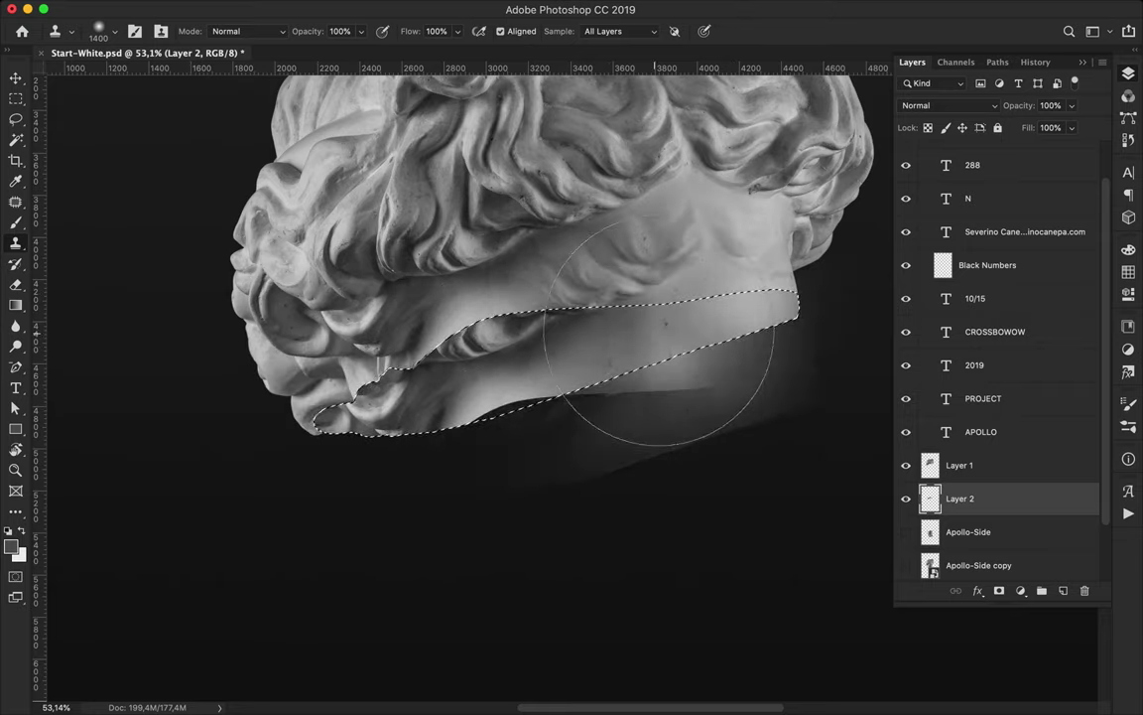
Step: Set the clone brush to 332 px and smooth the lower fold and the bright highlight
{"action": "left_click", "coordinate": [109, 40]}
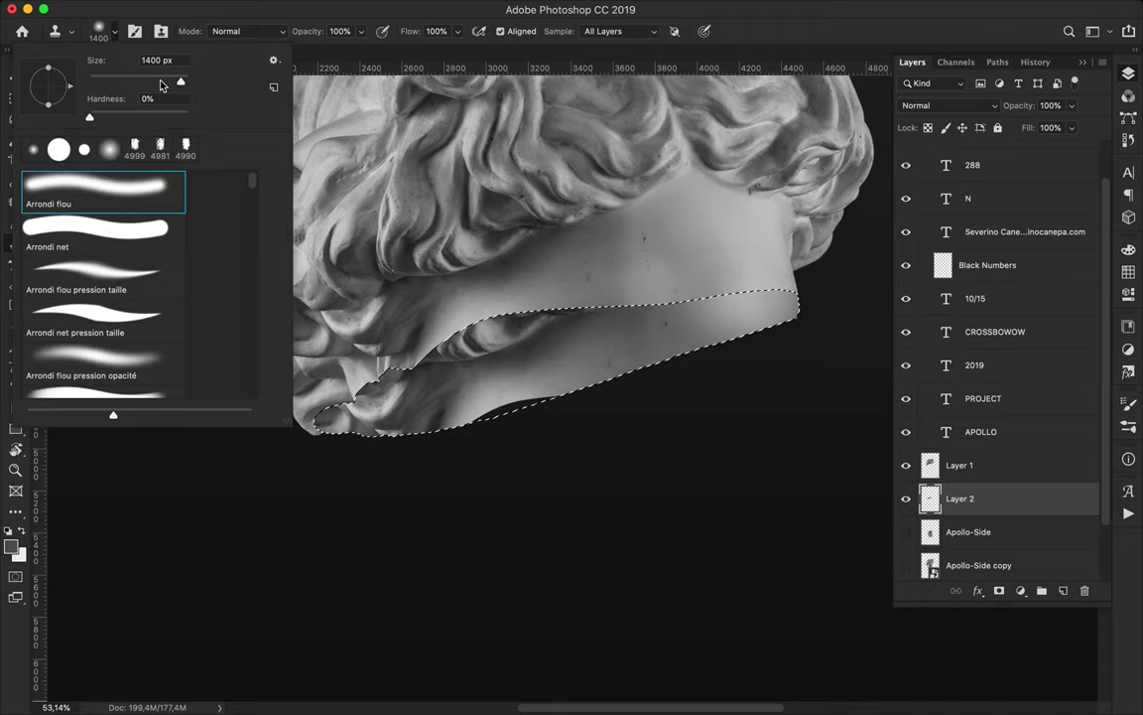
{"action": "left_click_drag", "start_coordinate": [168, 85], "coordinate": [179, 85]}
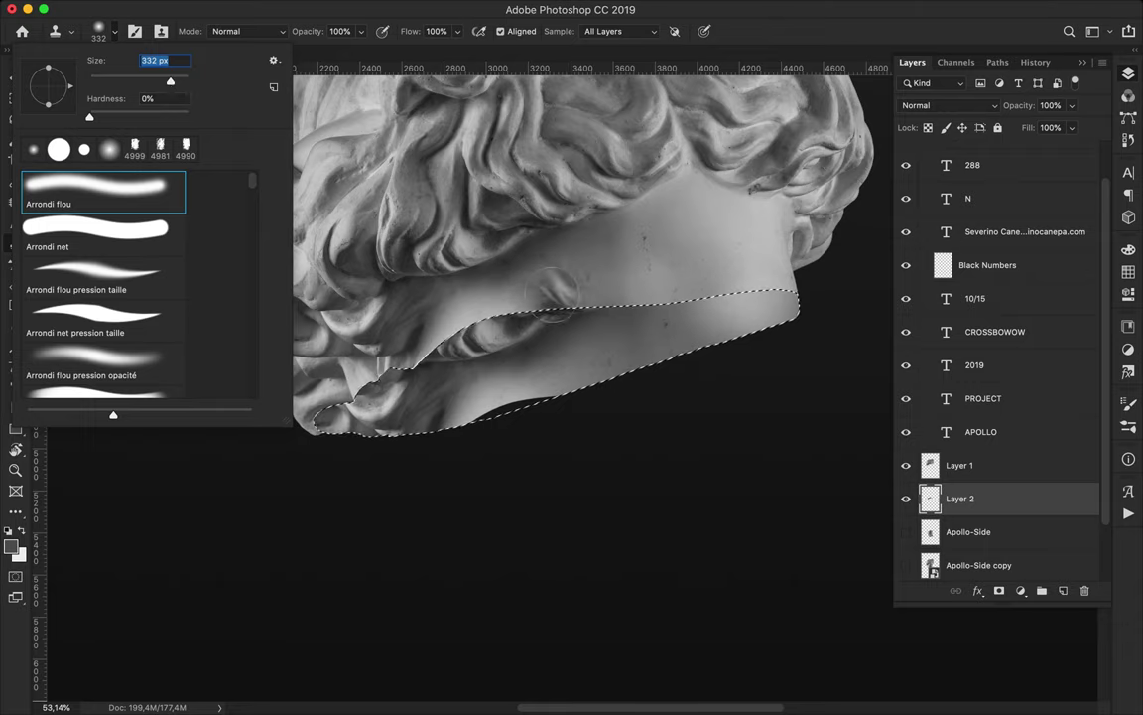
{"action": "left_click", "coordinate": [568, 372]}
{"action": "mouse_move", "coordinate": [568, 372]}
{"action": "left_mouse_down"}
{"action": "mouse_move", "coordinate": [528, 408]}
{"action": "mouse_move", "coordinate": [466, 434]}
{"action": "mouse_move", "coordinate": [549, 407]}
{"action": "mouse_move", "coordinate": [526, 387]}
{"action": "mouse_move", "coordinate": [477, 425]}
{"action": "mouse_move", "coordinate": [501, 328]}
{"action": "mouse_move", "coordinate": [705, 349]}
{"action": "mouse_move", "coordinate": [592, 395]}
{"action": "mouse_move", "coordinate": [555, 347]}
{"action": "mouse_move", "coordinate": [496, 368]}
{"action": "left_mouse_up"}
{"action": "left_click", "coordinate": [746, 219], "text": "alt"}
Step: Resample clean plaster and clone over the folds near the chin and lower-left edge
{"action": "left_click", "coordinate": [703, 302], "text": "alt"}
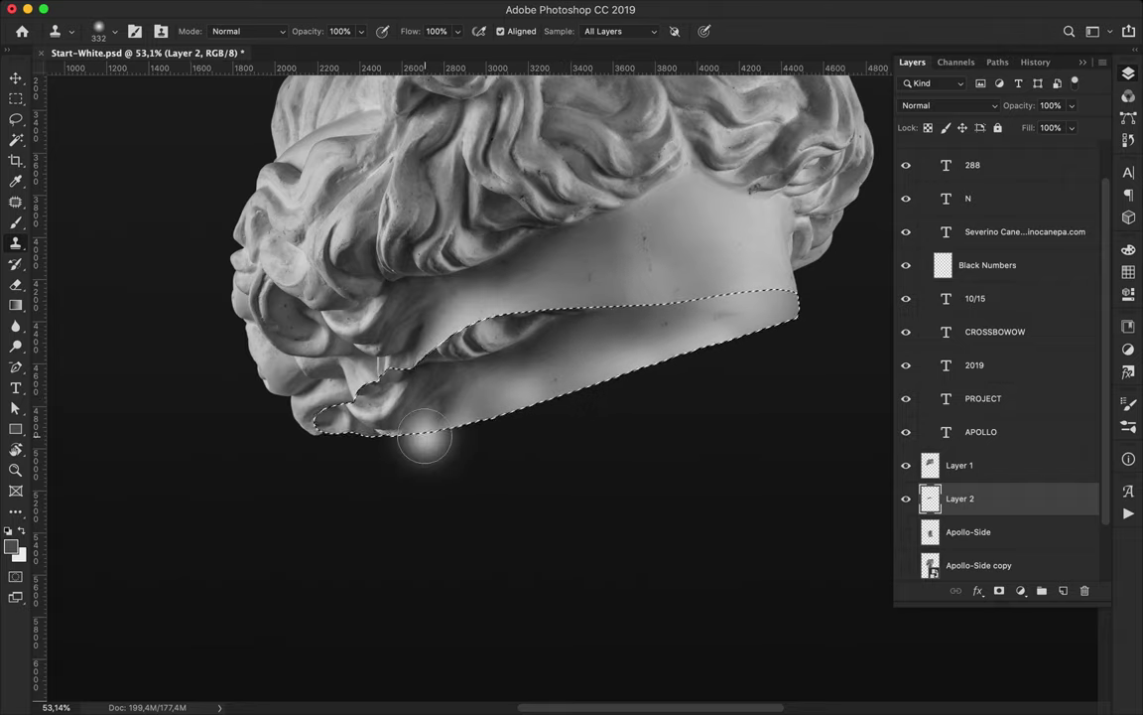
{"action": "mouse_move", "coordinate": [419, 434]}
{"action": "left_mouse_down"}
{"action": "mouse_move", "coordinate": [439, 442]}
{"action": "mouse_move", "coordinate": [352, 449]}
{"action": "mouse_move", "coordinate": [328, 402]}
{"action": "left_mouse_up"}
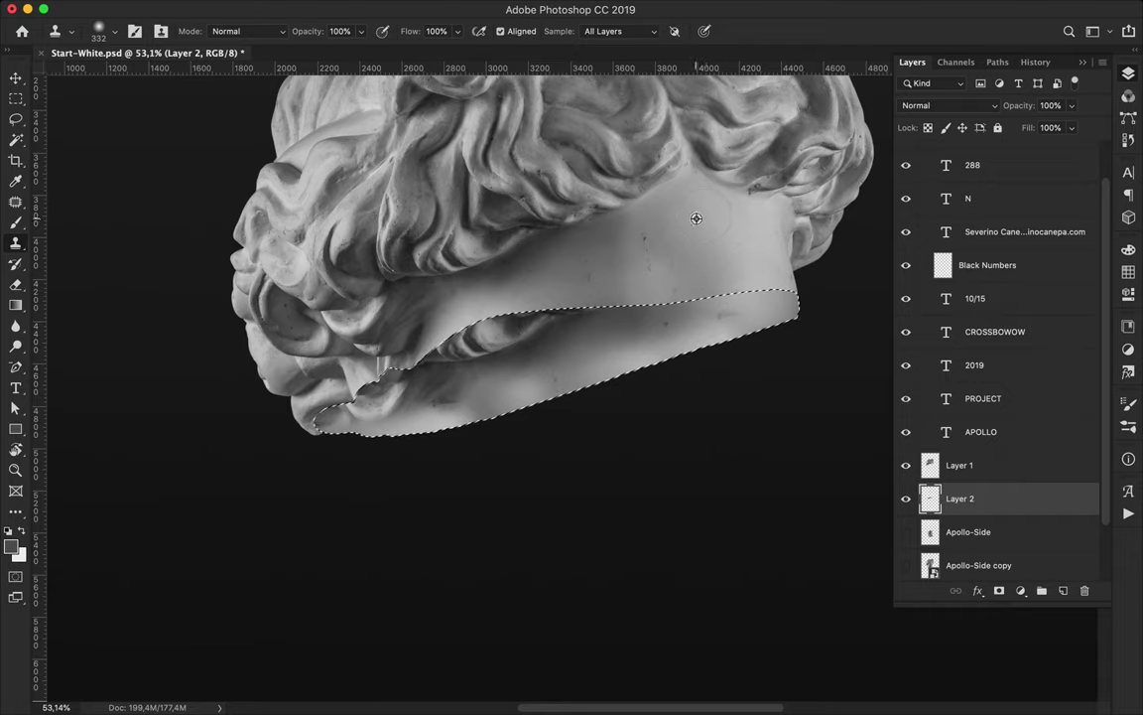
{"action": "left_click", "coordinate": [683, 321], "text": "alt"}
{"action": "left_click_drag", "start_coordinate": [556, 367], "coordinate": [457, 328]}
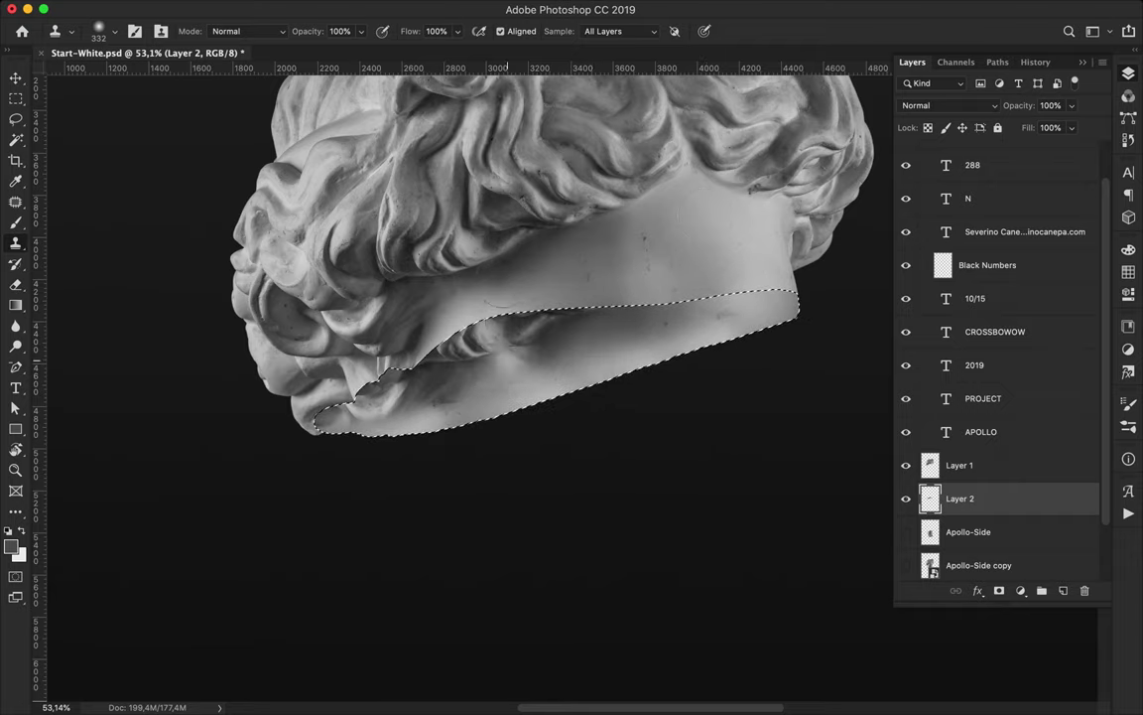
{"action": "left_click", "coordinate": [526, 262], "text": "alt"}
{"action": "left_click_drag", "start_coordinate": [328, 372], "coordinate": [552, 341]}
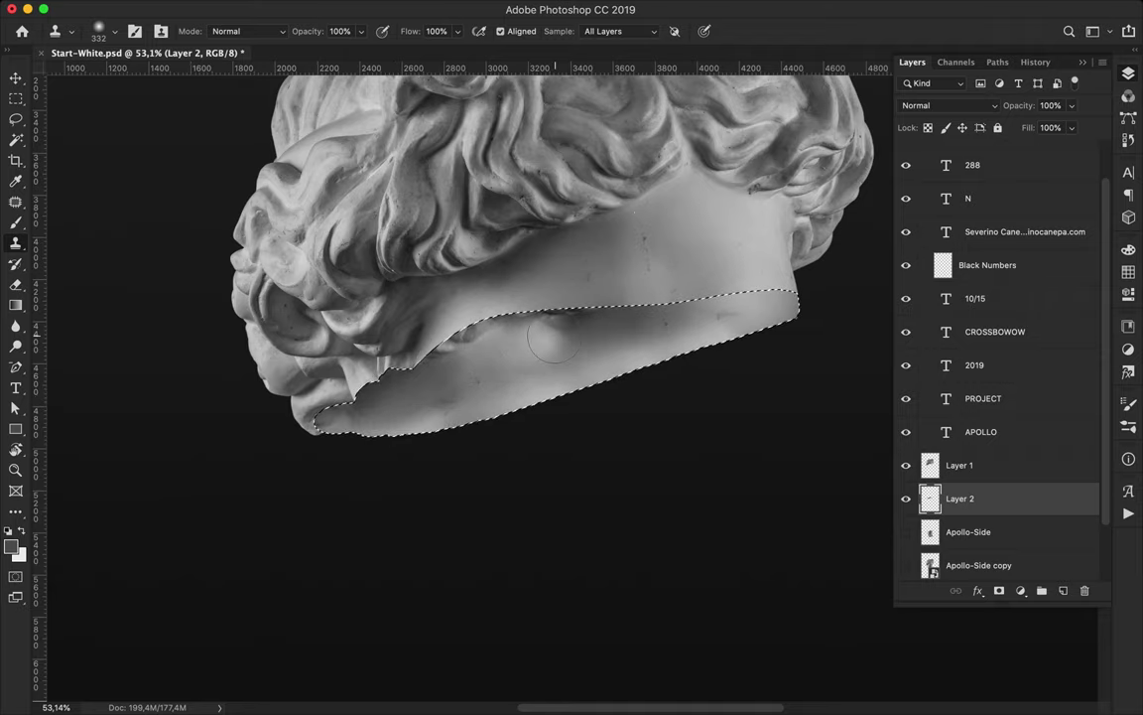
{"action": "left_click_drag", "start_coordinate": [556, 320], "coordinate": [392, 333]}
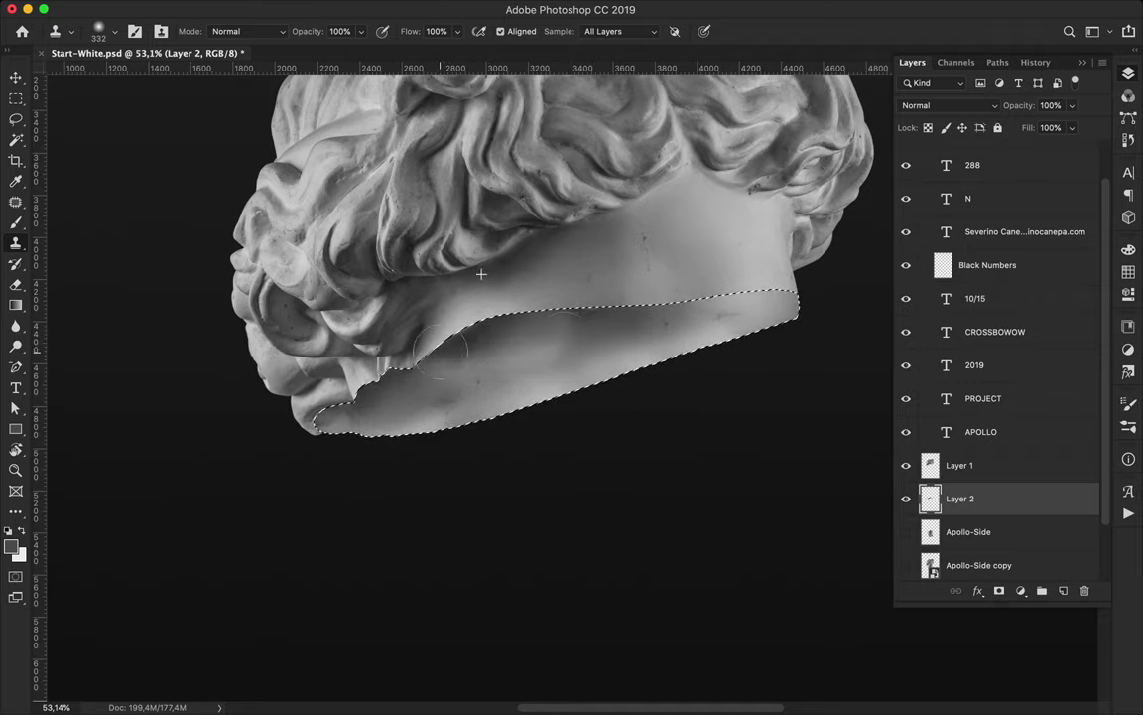
Step: Clone away the remaining dark marks on the cut surface, including its right end
{"action": "scroll", "coordinate": [561, 288], "scroll_direction": "up", "scroll_amount": 1}
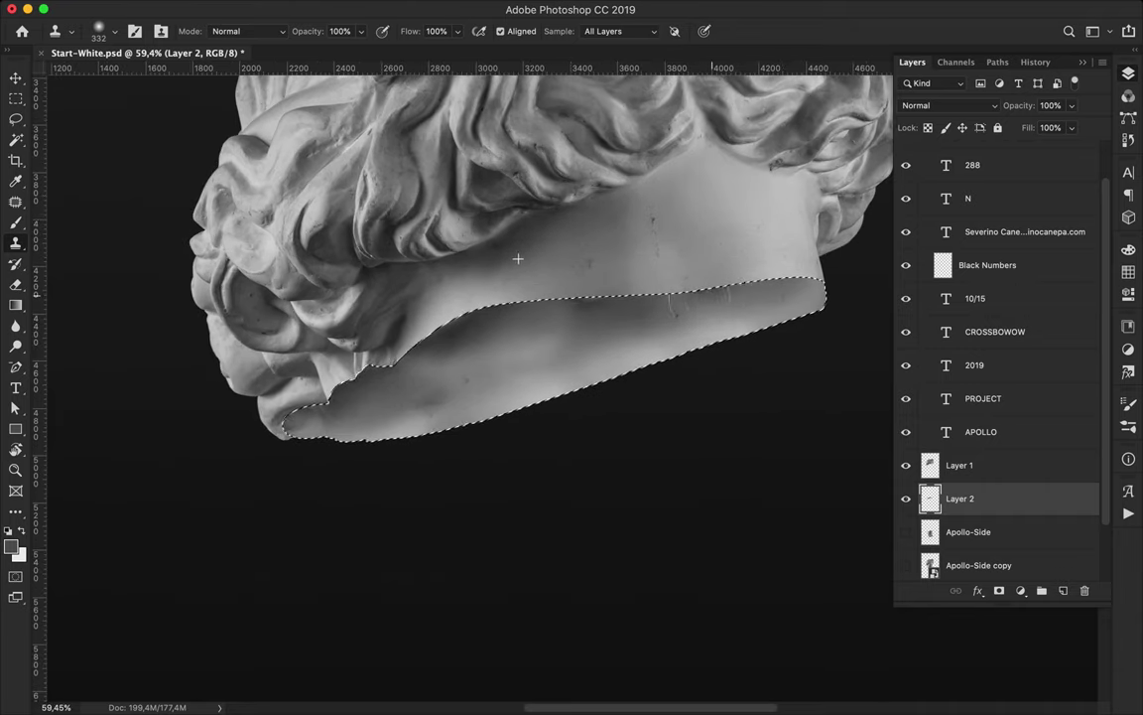
{"action": "scroll", "coordinate": [601, 315], "scroll_direction": "up", "scroll_amount": 1}
{"action": "scroll", "coordinate": [585, 327], "scroll_direction": "up", "scroll_amount": 1}
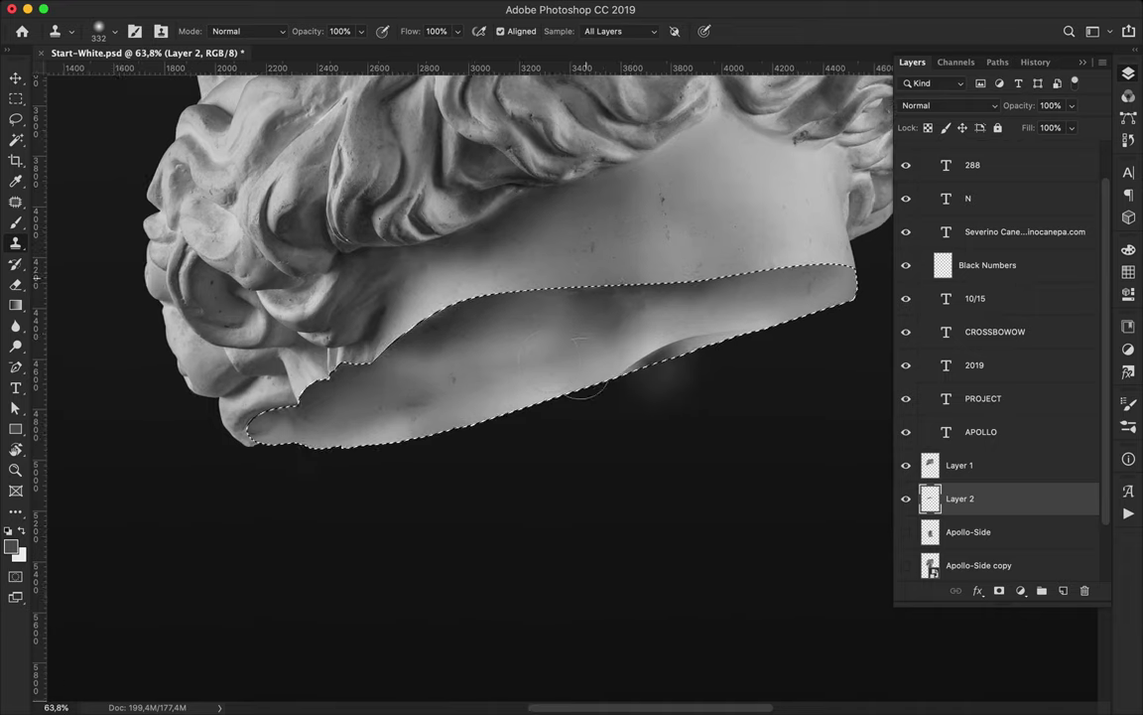
{"action": "scroll", "coordinate": [566, 343], "scroll_direction": "up", "scroll_amount": 1}
{"action": "scroll", "coordinate": [563, 361], "scroll_direction": "up", "scroll_amount": 1}
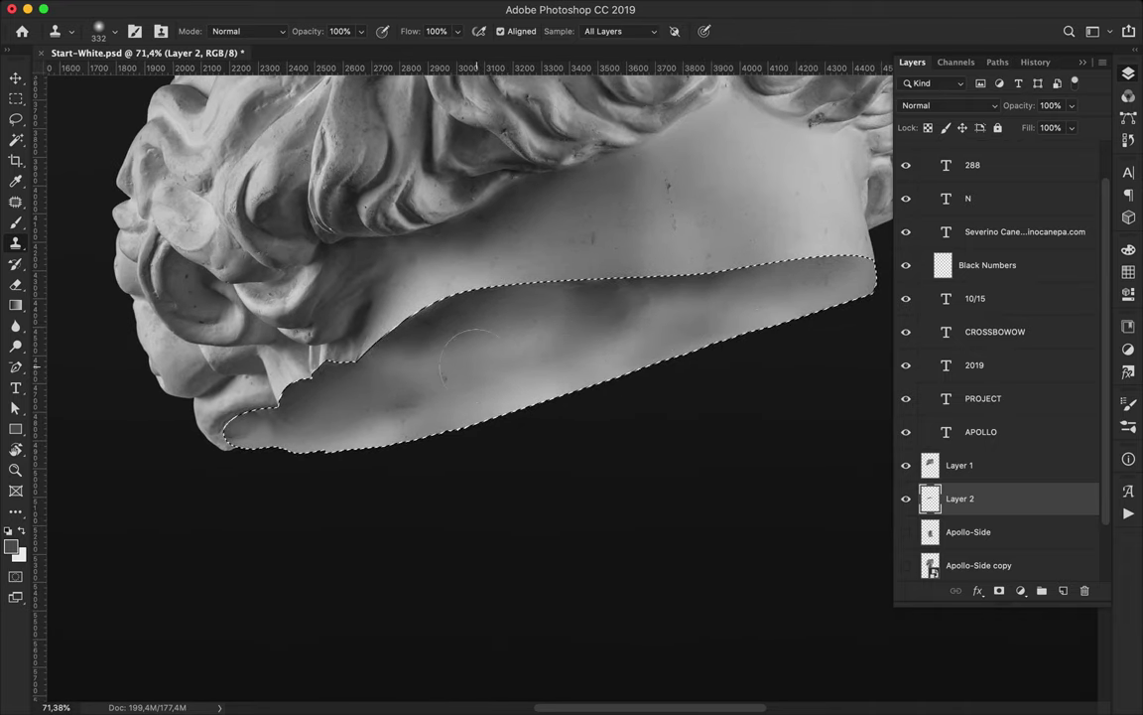
{"action": "scroll", "coordinate": [437, 318], "scroll_direction": "up", "scroll_amount": 5}
{"action": "scroll", "coordinate": [476, 342], "scroll_direction": "down", "scroll_amount": 2}
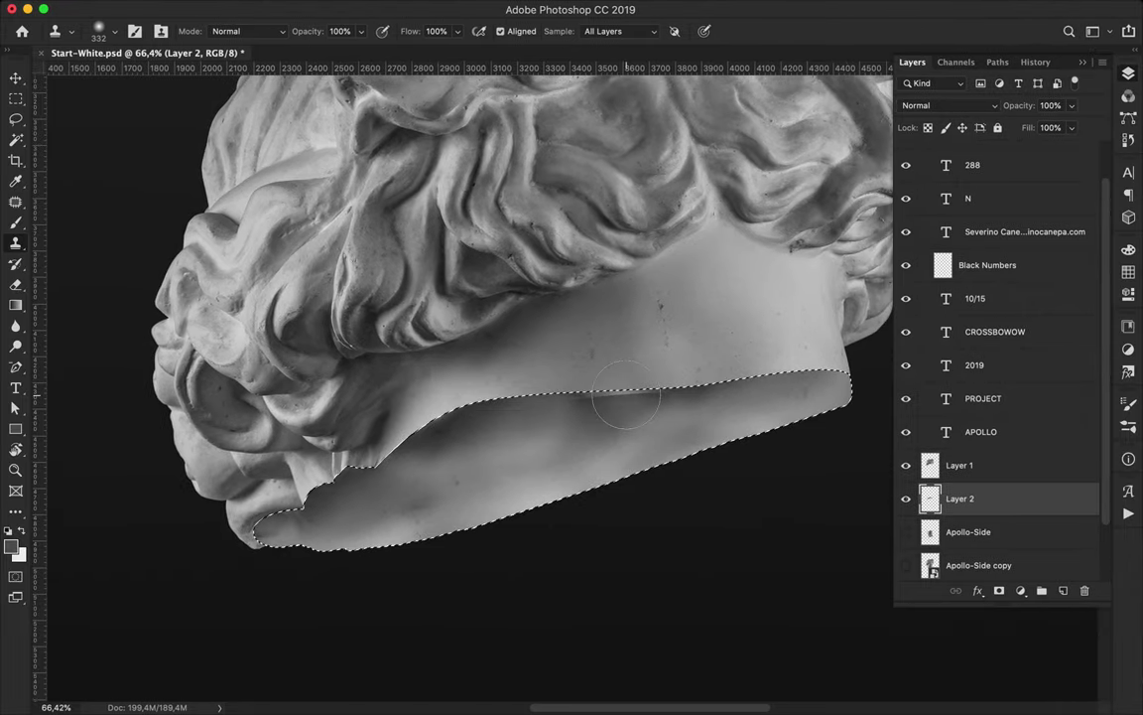
{"action": "scroll", "coordinate": [626, 395], "scroll_direction": "down", "scroll_amount": 5}
{"action": "scroll", "coordinate": [649, 399], "scroll_direction": "up", "scroll_amount": 5}
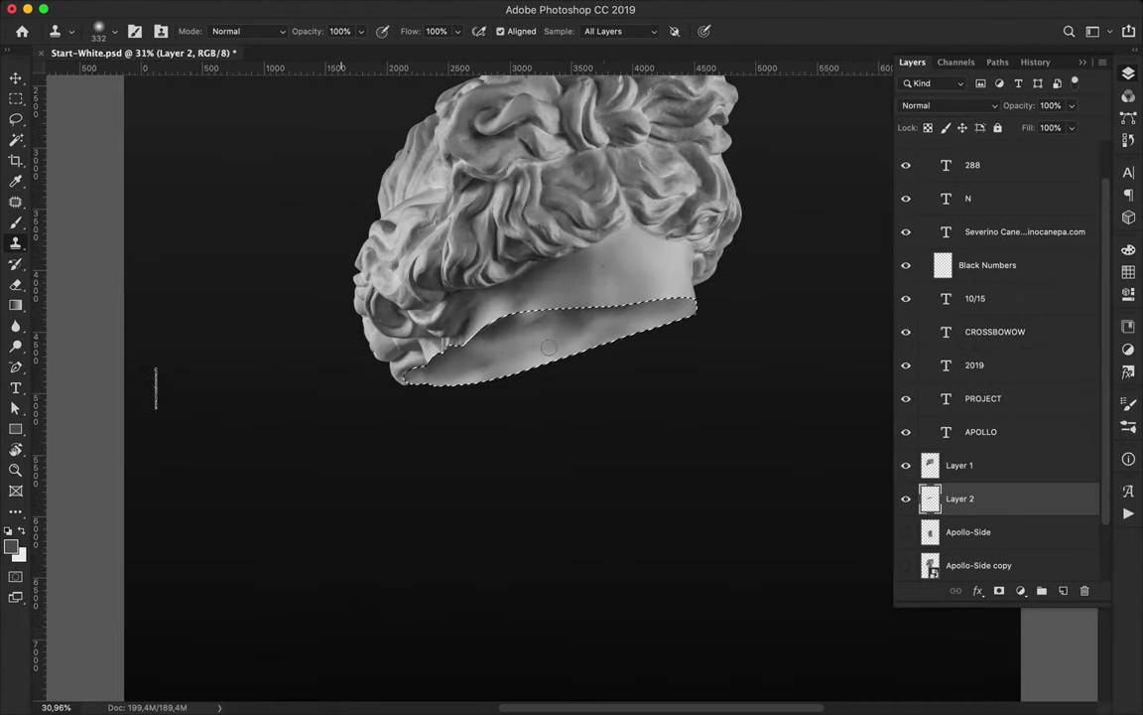
{"action": "scroll", "coordinate": [649, 399], "scroll_direction": "up", "scroll_amount": 3}
{"action": "scroll", "coordinate": [649, 399], "scroll_direction": "up", "scroll_amount": 2}
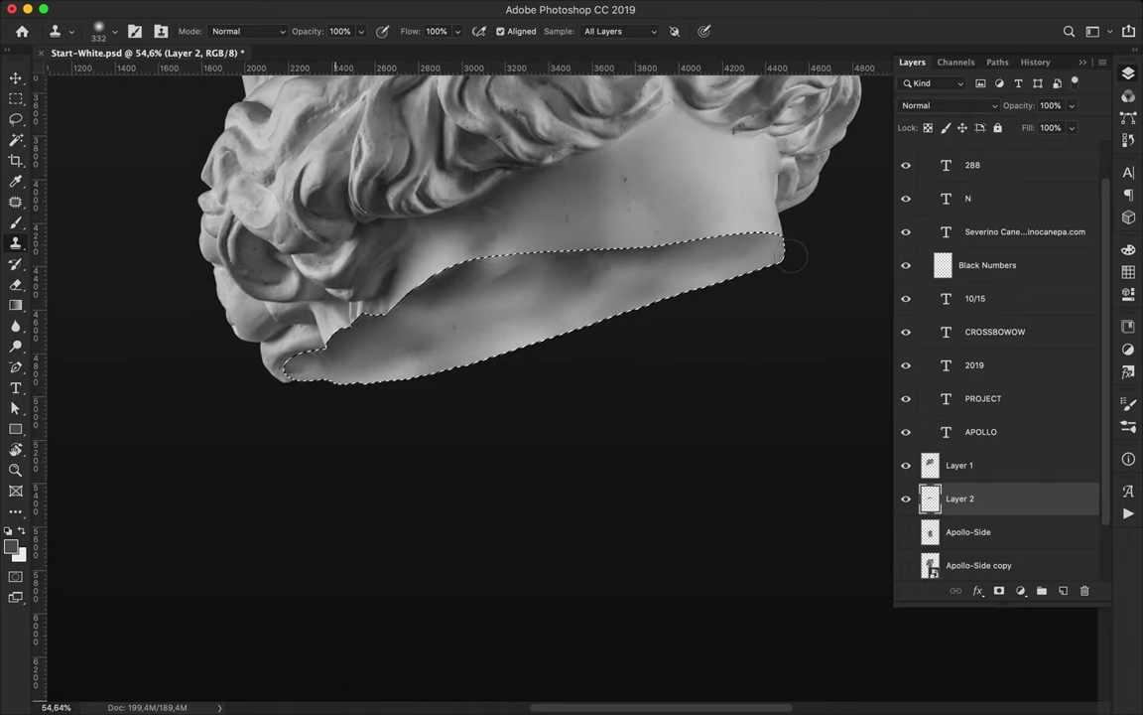
{"action": "mouse_move", "coordinate": [558, 310]}
{"action": "left_mouse_down"}
{"action": "mouse_move", "coordinate": [497, 283]}
{"action": "mouse_move", "coordinate": [397, 328]}
{"action": "mouse_move", "coordinate": [556, 298]}
{"action": "left_mouse_up"}
{"action": "mouse_move", "coordinate": [556, 248]}
{"action": "left_mouse_down"}
{"action": "mouse_move", "coordinate": [620, 286]}
{"action": "mouse_move", "coordinate": [559, 274]}
{"action": "left_mouse_up"}
{"action": "left_click", "coordinate": [667, 189], "text": "alt"}
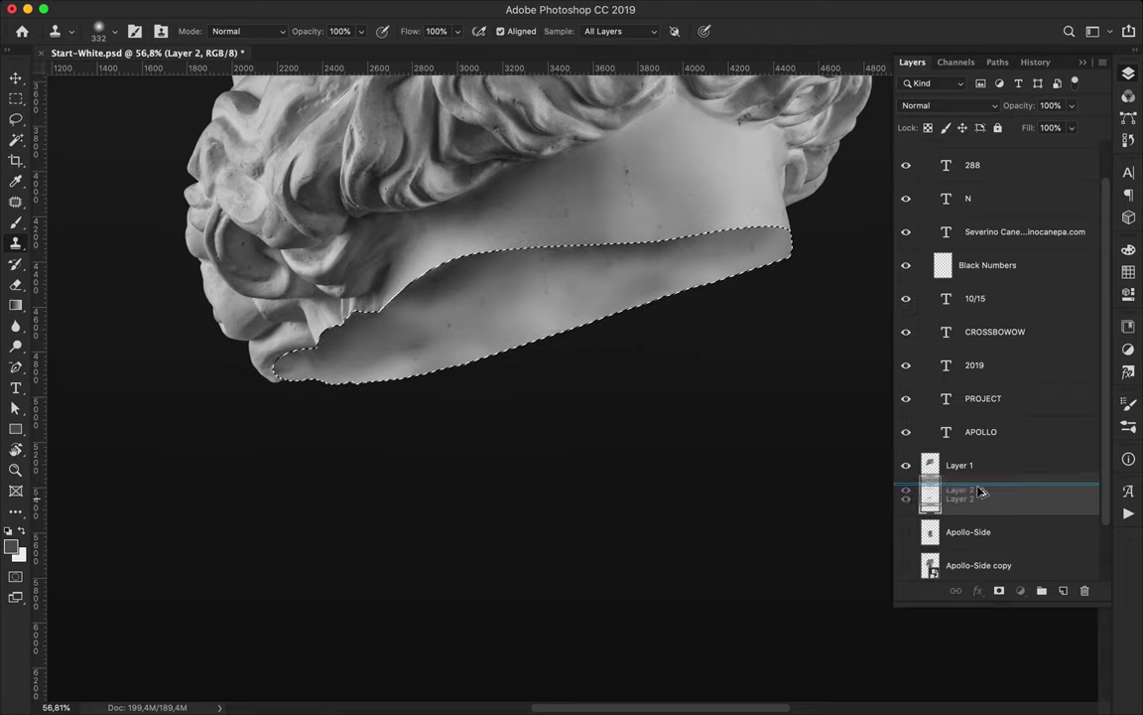
Step: Duplicate Layer 2 and contract the band selection by 12 pixels
{"action": "left_click_drag", "start_coordinate": [981, 505], "coordinate": [983, 485]}
{"action": "mouse_move", "coordinate": [315, 7]}
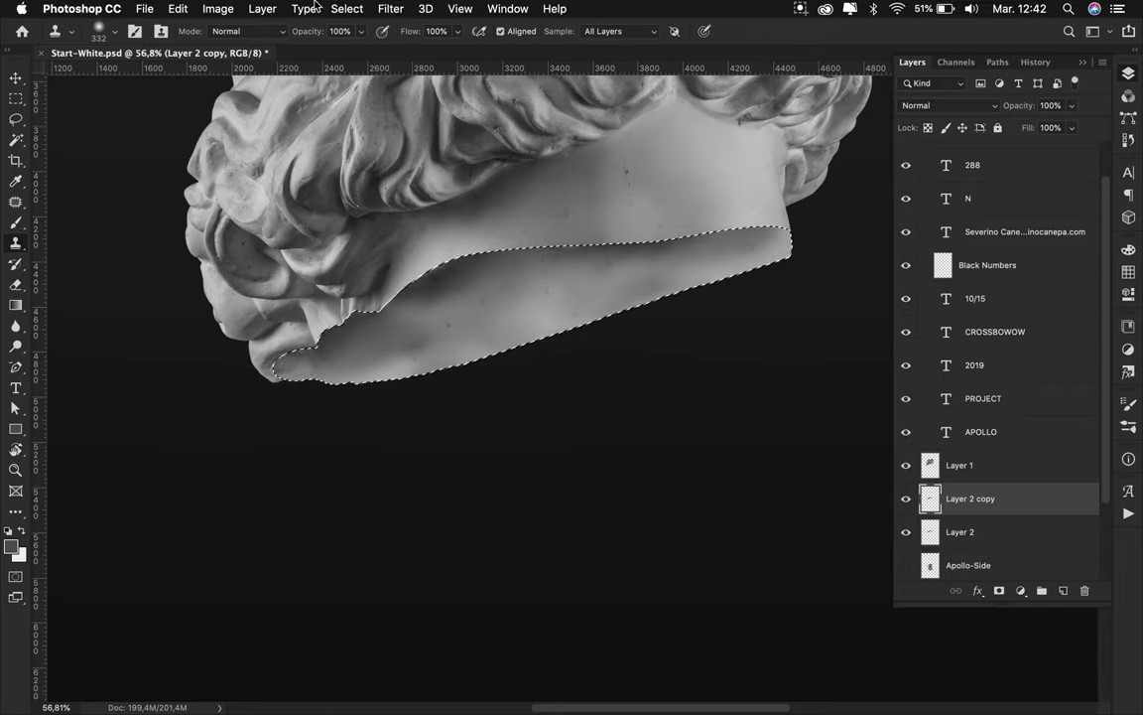
{"action": "left_click", "coordinate": [360, 10]}
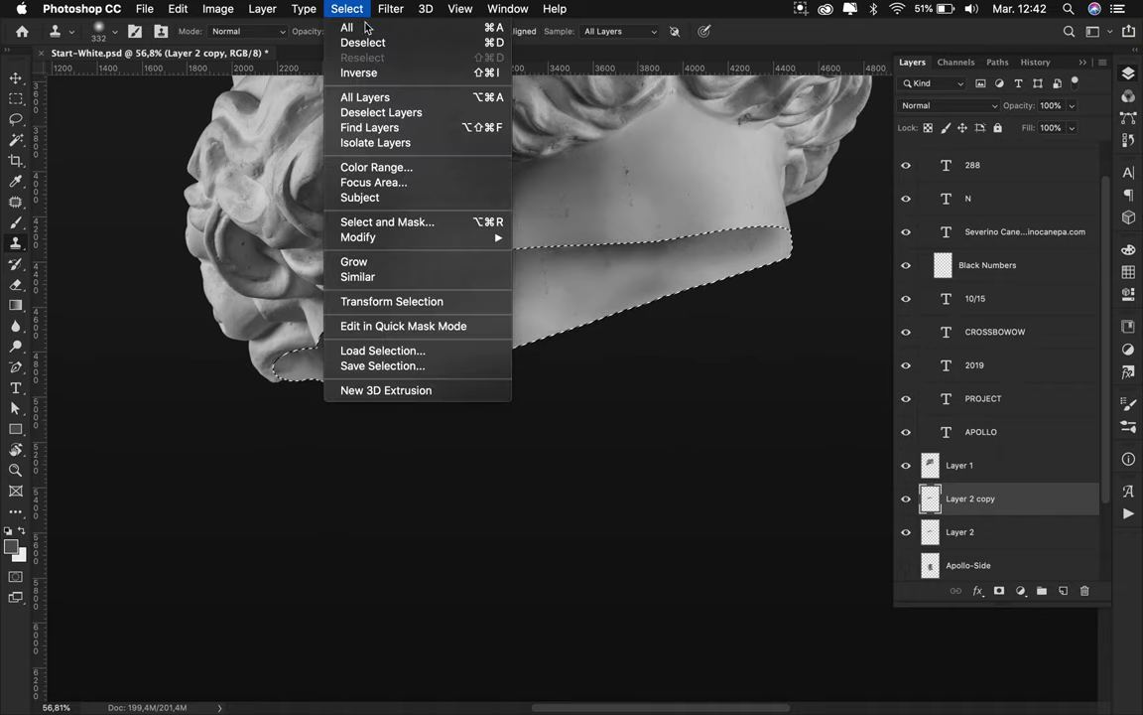
{"action": "mouse_move", "coordinate": [377, 237]}
{"action": "left_click", "coordinate": [549, 283]}
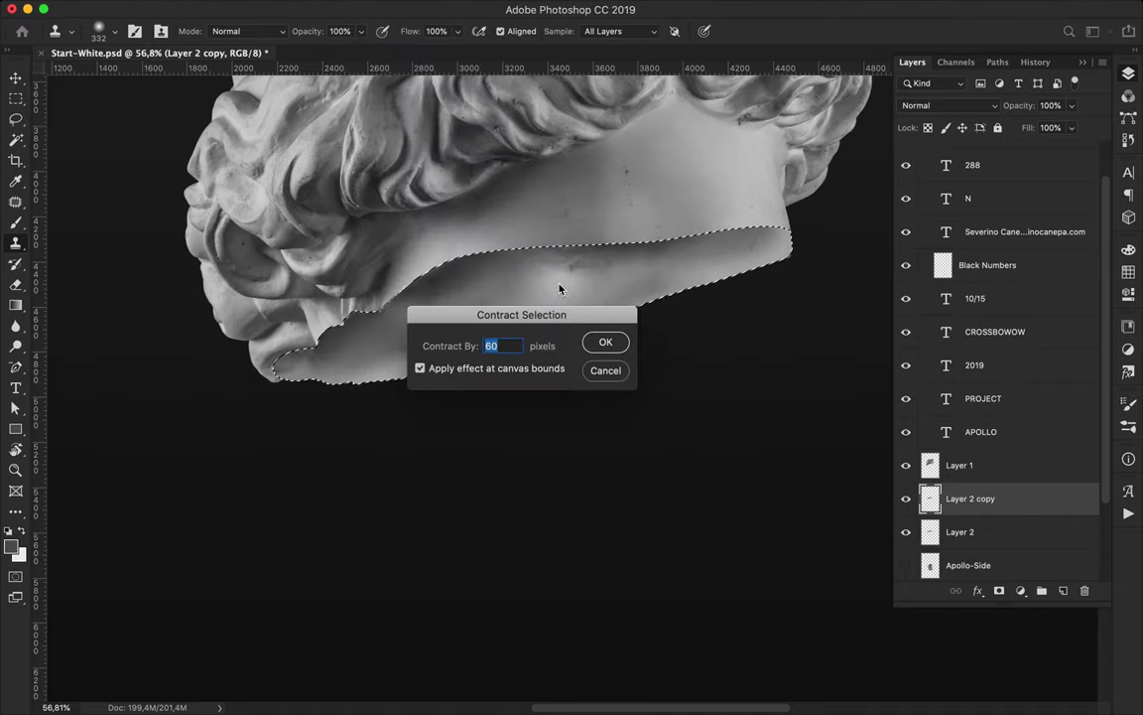
{"action": "type", "text": "12"}
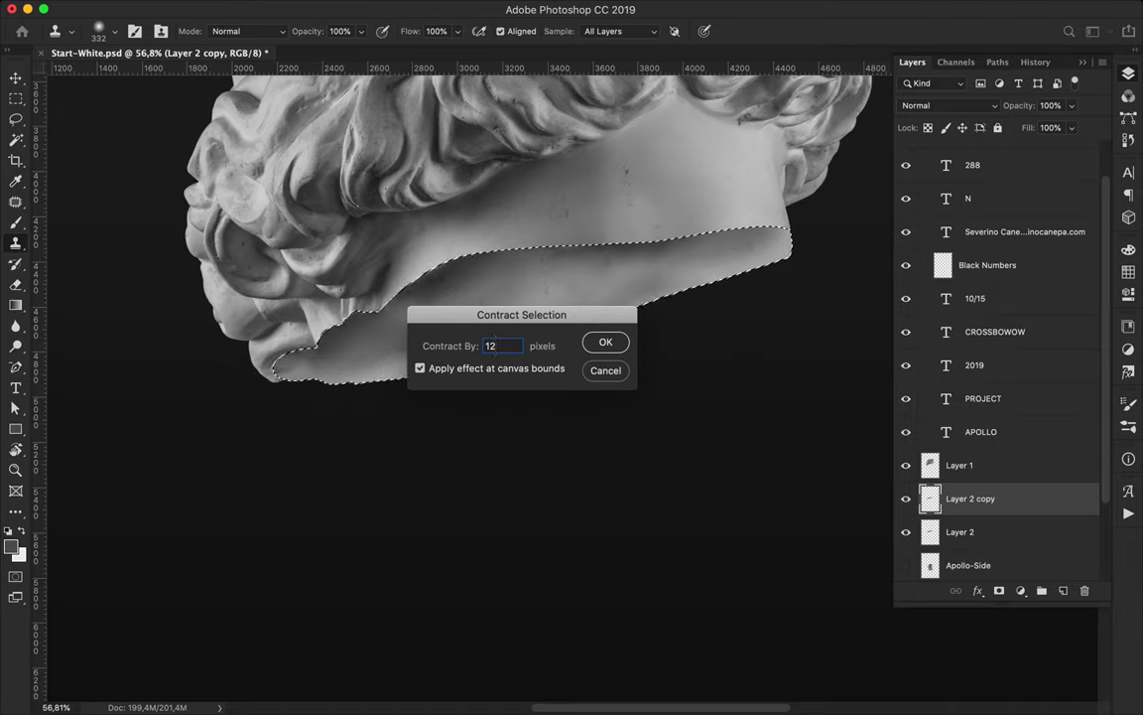
{"action": "key", "text": "Return"}
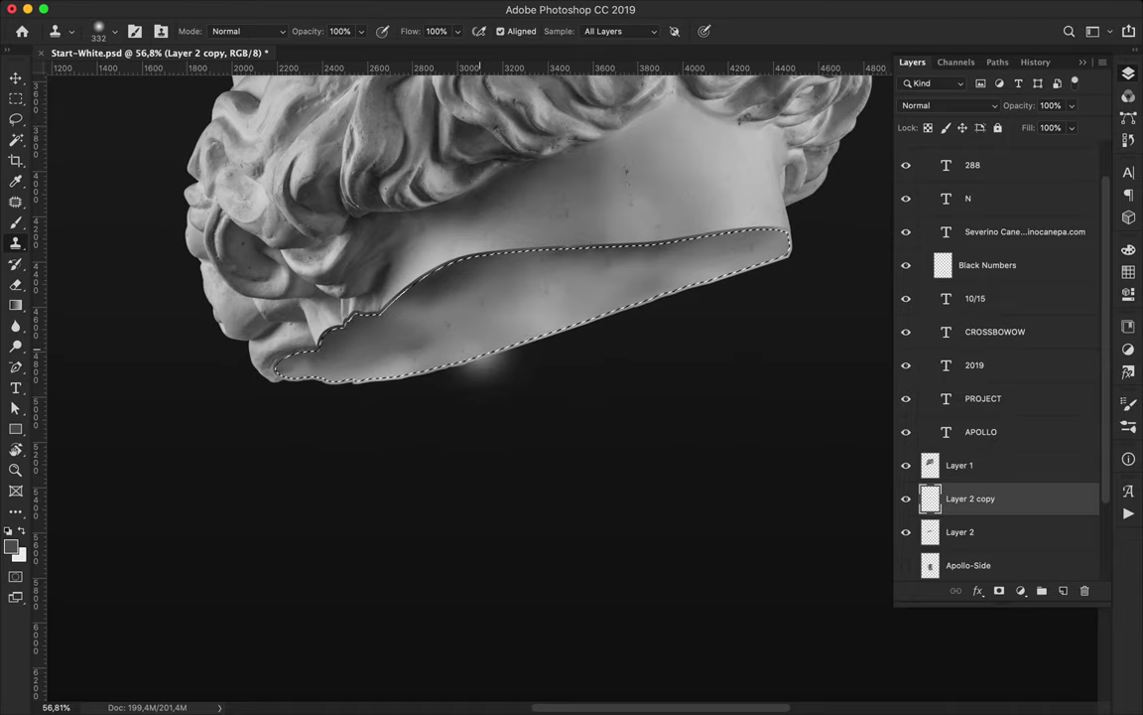
{"action": "scroll", "coordinate": [583, 371], "scroll_direction": "up", "scroll_amount": 3}
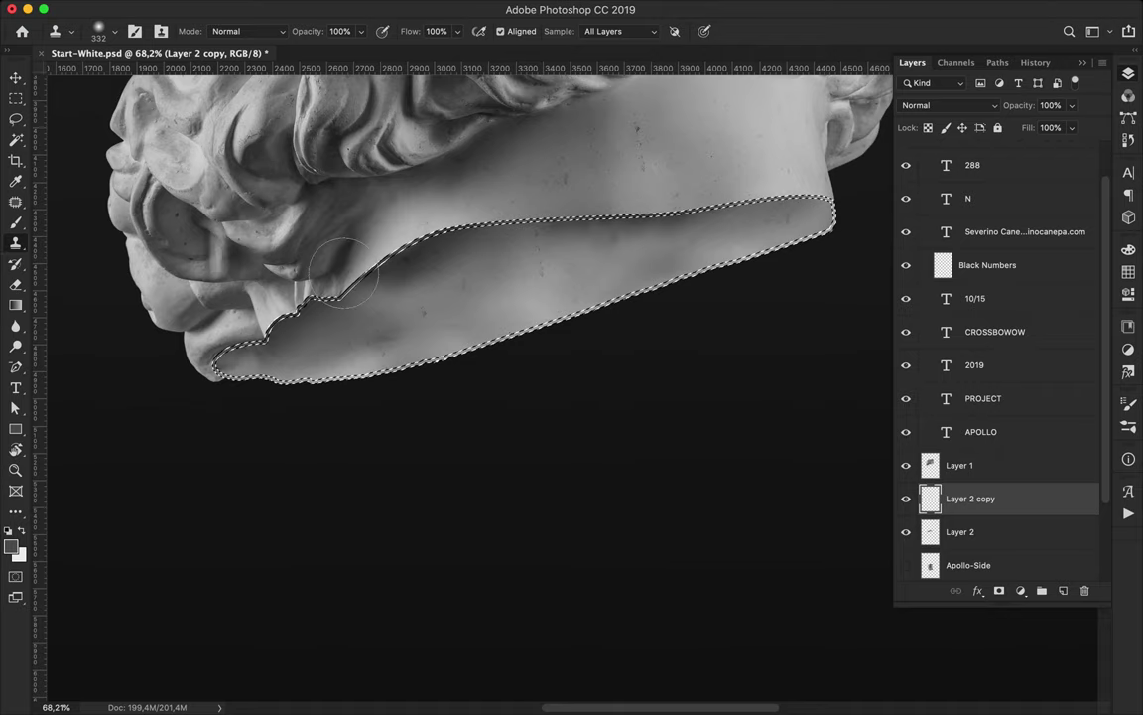
{"action": "scroll", "coordinate": [343, 273], "scroll_direction": "up", "scroll_amount": 2}
{"action": "scroll", "coordinate": [344, 273], "scroll_direction": "up", "scroll_amount": 2}
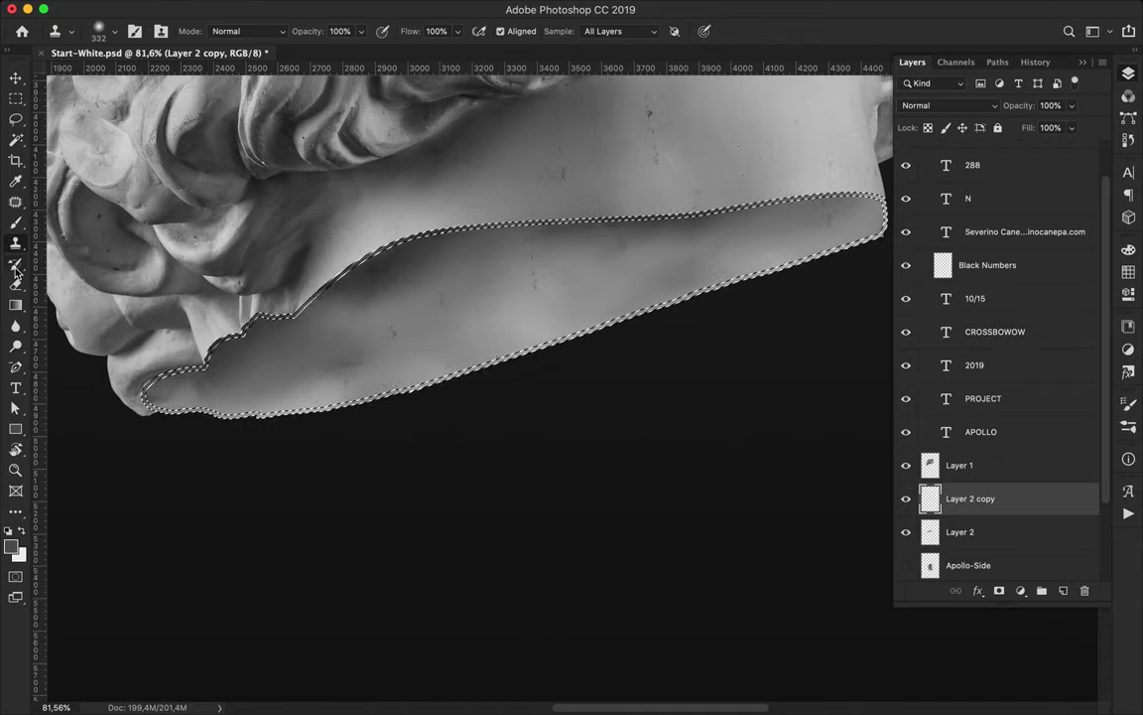
Step: Choose the Dodge tool for lightening the cut surface
{"action": "left_click", "coordinate": [15, 326]}
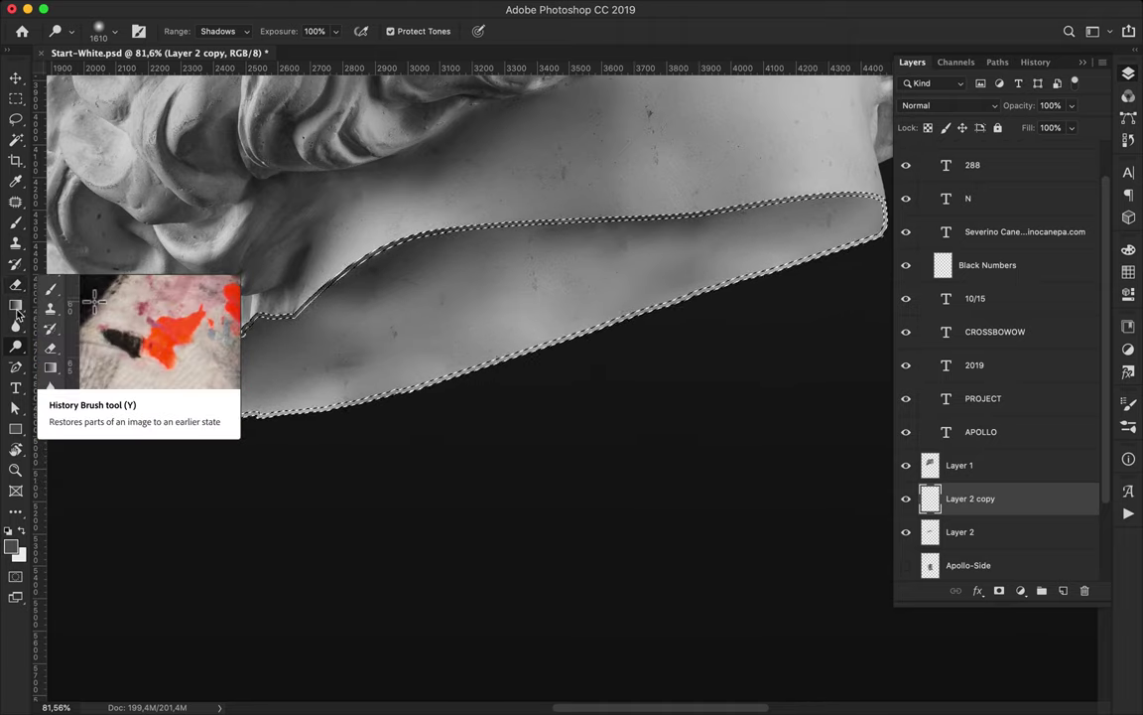
{"action": "left_click", "coordinate": [15, 387]}
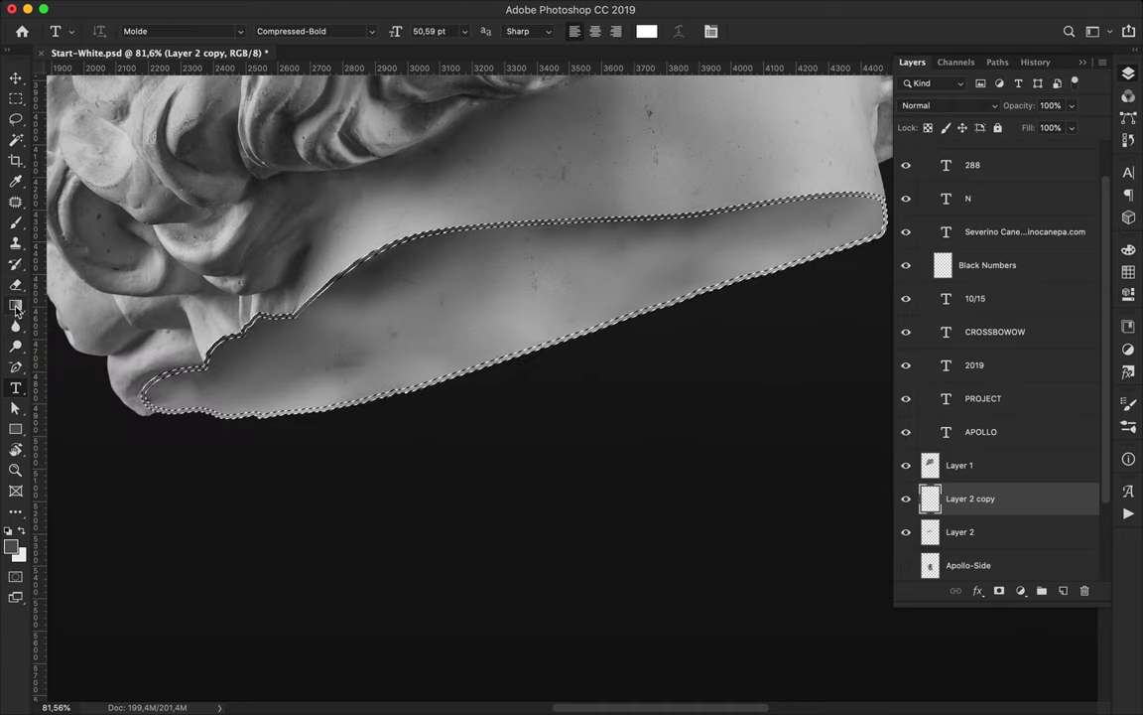
{"action": "left_click", "coordinate": [14, 346]}
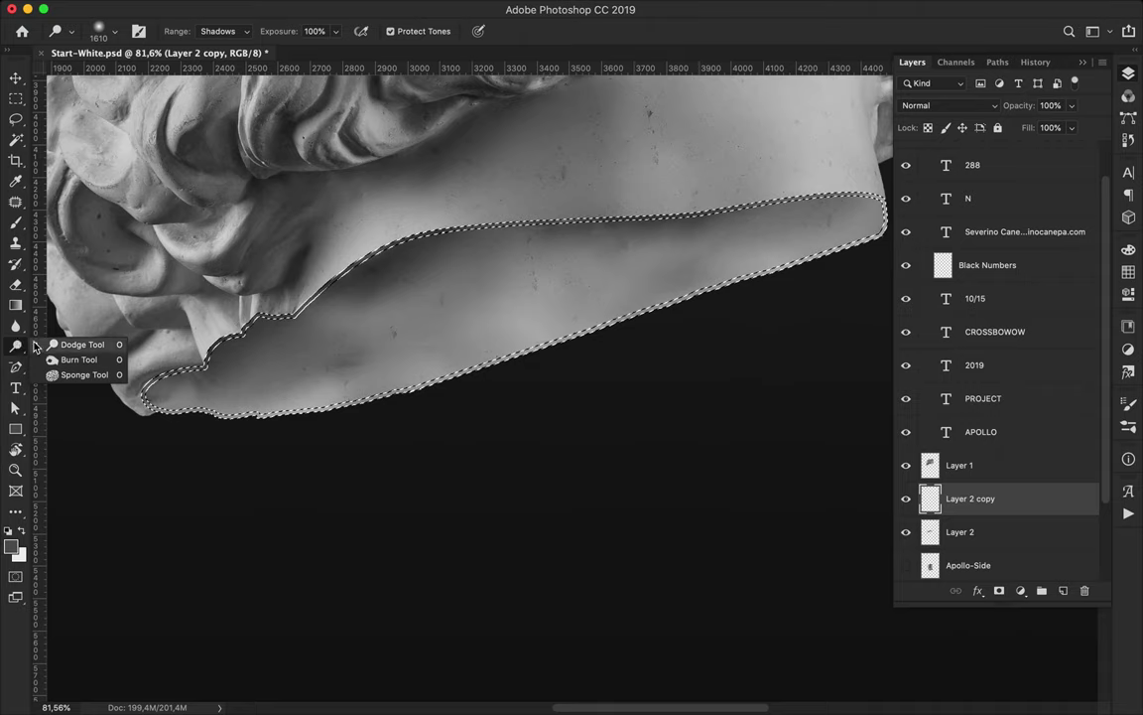
{"action": "left_click", "coordinate": [59, 346]}
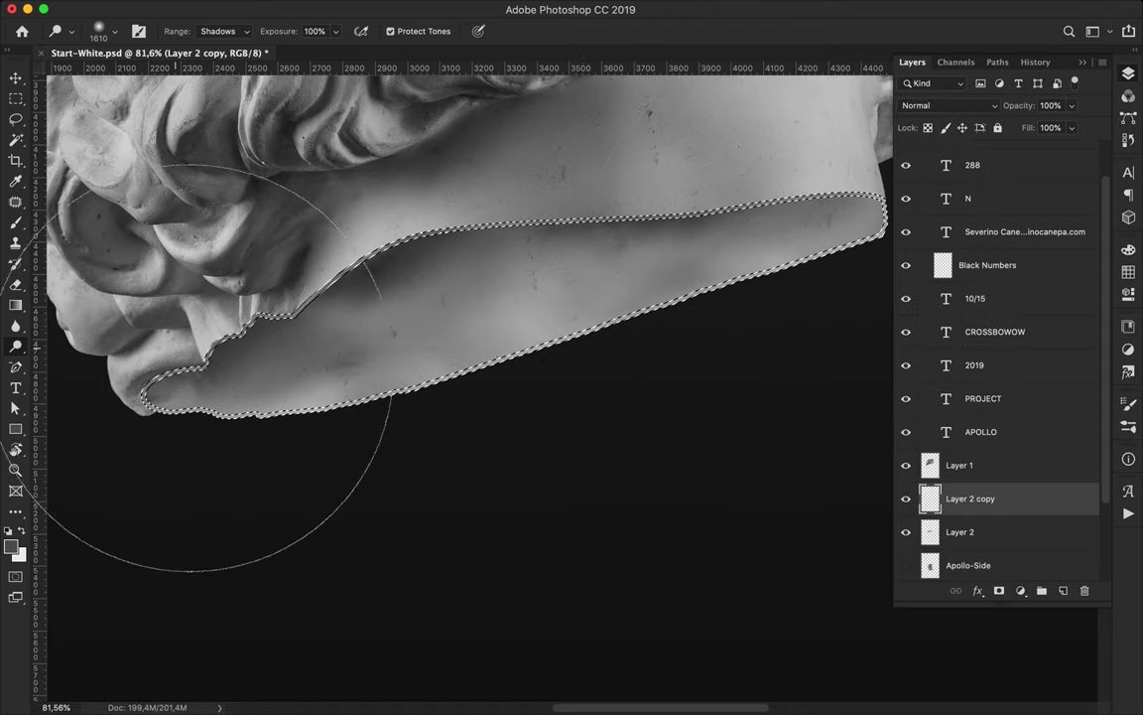
Step: Clear the band selection and return to the Move tool
{"action": "key", "text": "m"}
{"action": "left_click", "coordinate": [408, 519]}
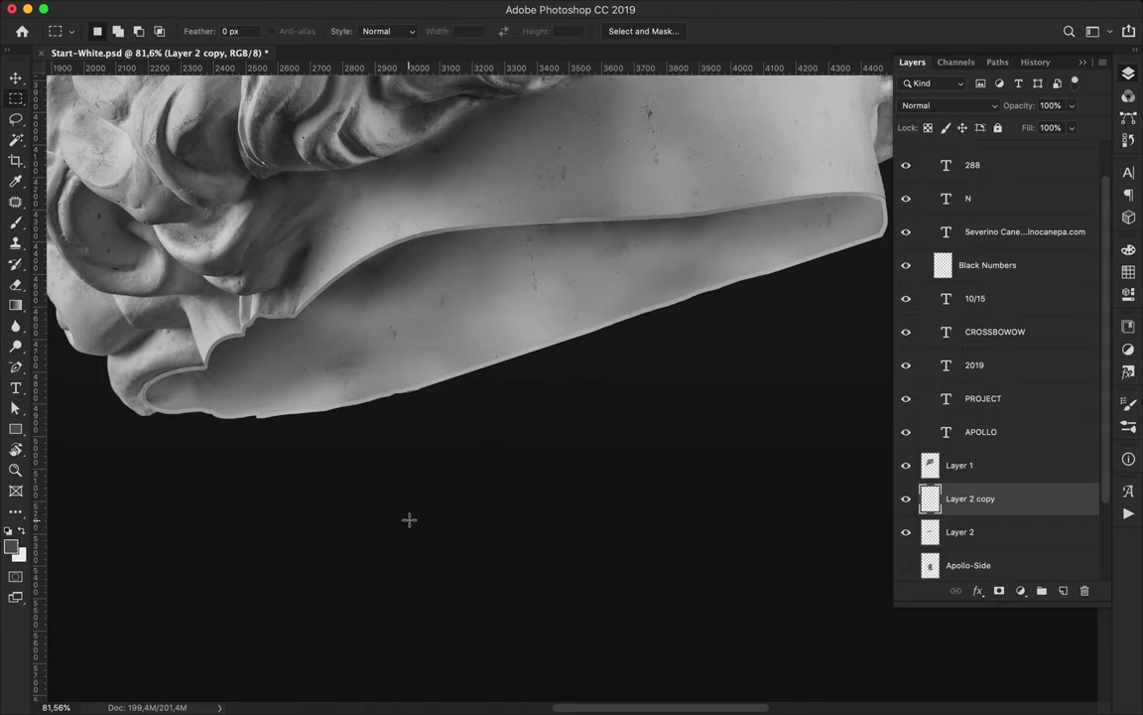
{"action": "key", "text": "v"}
{"action": "scroll", "coordinate": [507, 483], "scroll_direction": "down", "scroll_amount": 1}
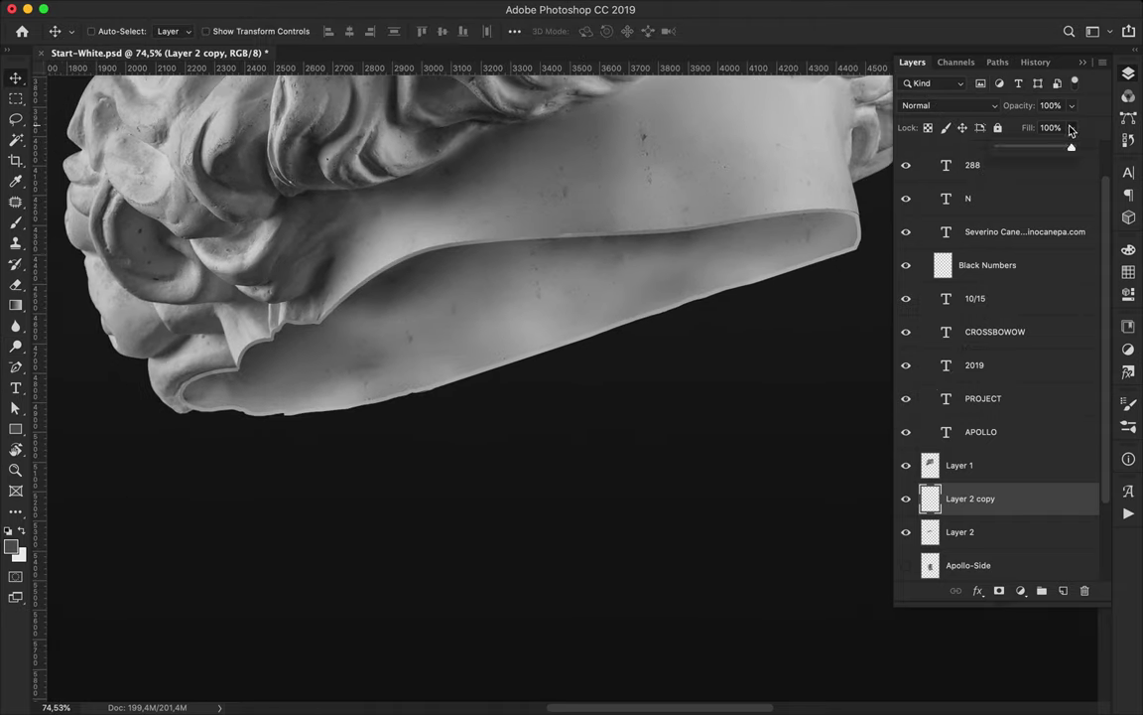
Step: Lower Layer 2 copy's fill to 48%
{"action": "left_click_drag", "start_coordinate": [1055, 154], "coordinate": [1044, 154]}
{"action": "scroll", "coordinate": [694, 237], "scroll_direction": "up", "scroll_amount": 3}
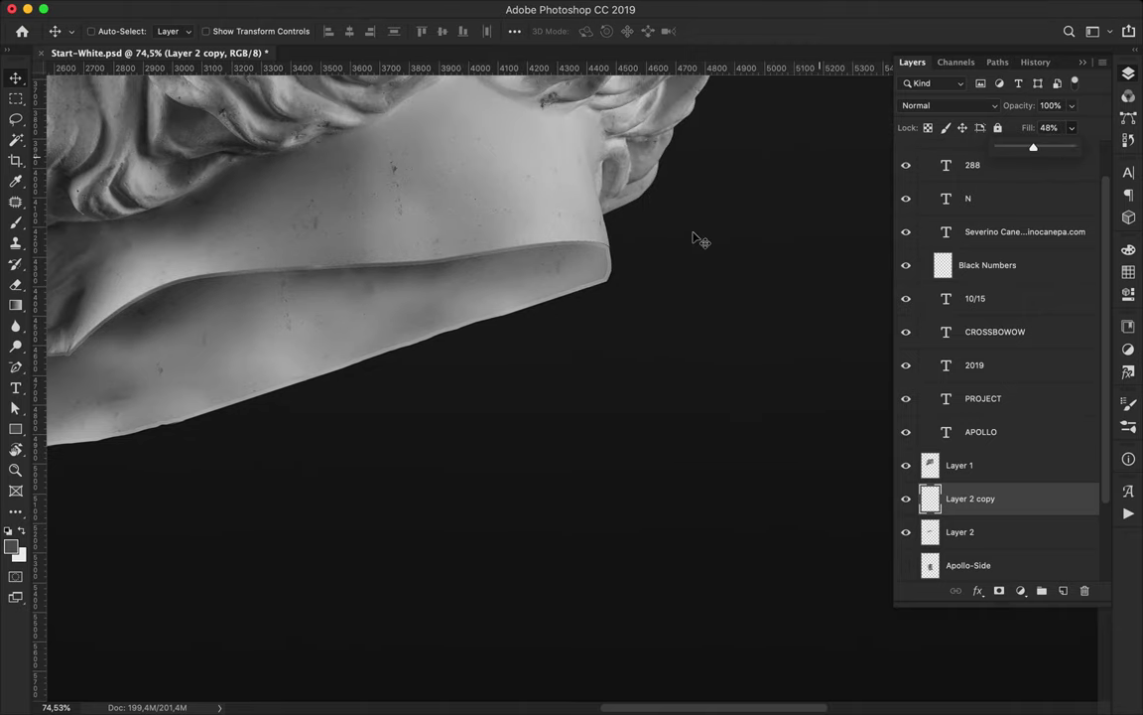
{"action": "scroll", "coordinate": [676, 237], "scroll_direction": "up", "scroll_amount": 3}
{"action": "scroll", "coordinate": [679, 235], "scroll_direction": "up", "scroll_amount": 3}
{"action": "scroll", "coordinate": [681, 241], "scroll_direction": "up", "scroll_amount": 2}
{"action": "left_click", "coordinate": [652, 344]}
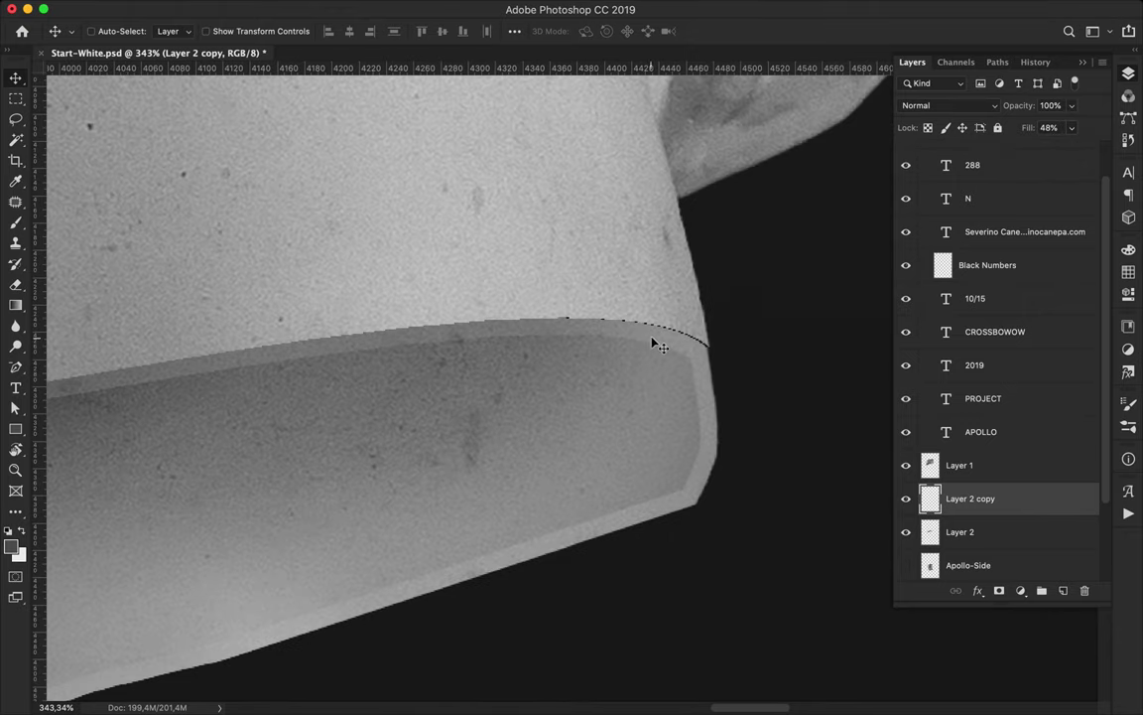
Step: Make Layer 1 active and set the Clone Stamp brush to 23 px
{"action": "left_click", "coordinate": [583, 289]}
{"action": "key", "text": "s"}
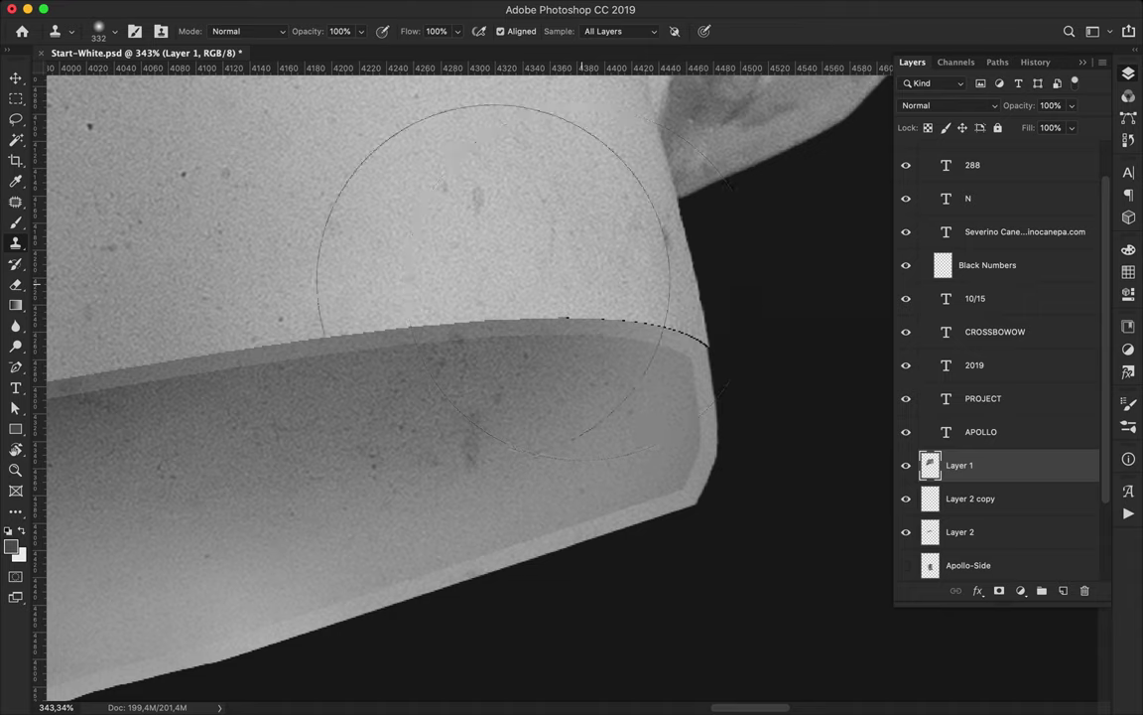
{"action": "left_click", "coordinate": [107, 31]}
{"action": "type", "text": "23"}
{"action": "key", "text": "Return"}
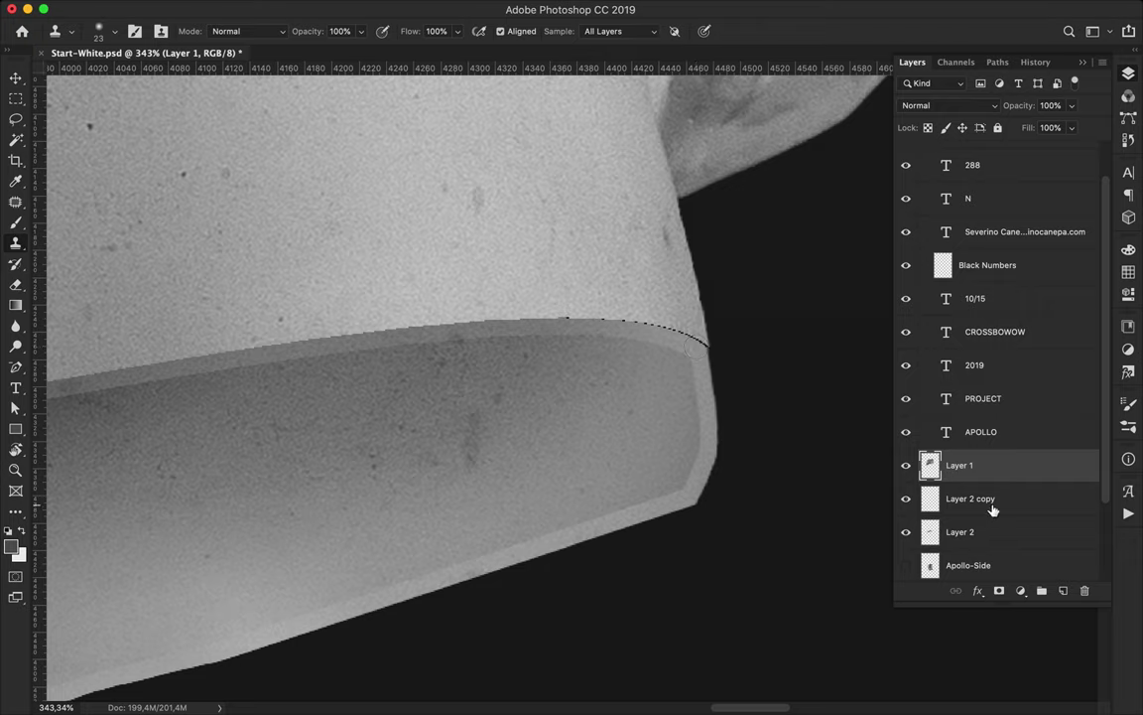
Step: Add a new empty Layer 3 above the Apollo-Side layer
{"action": "scroll", "coordinate": [993, 509], "scroll_direction": "down", "scroll_amount": 1}
{"action": "left_click", "coordinate": [952, 548]}
{"action": "left_click", "coordinate": [1063, 591]}
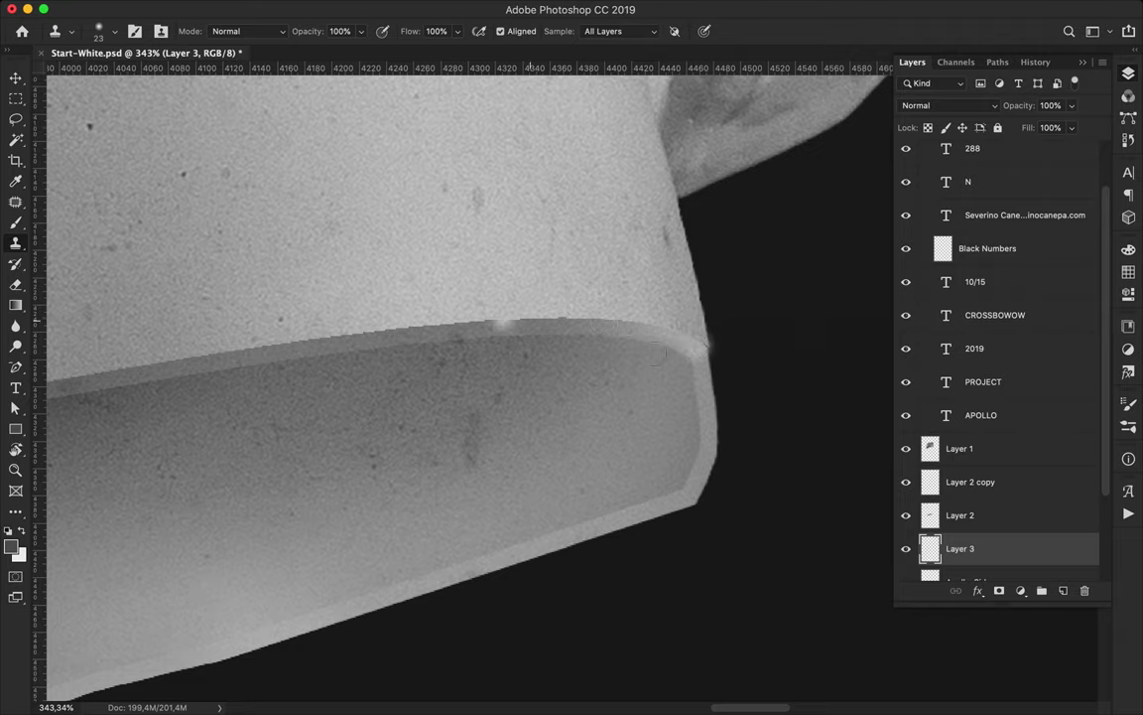
{"action": "scroll", "coordinate": [700, 339], "scroll_direction": "up", "scroll_amount": 2}
{"action": "scroll", "coordinate": [694, 335], "scroll_direction": "up", "scroll_amount": 1}
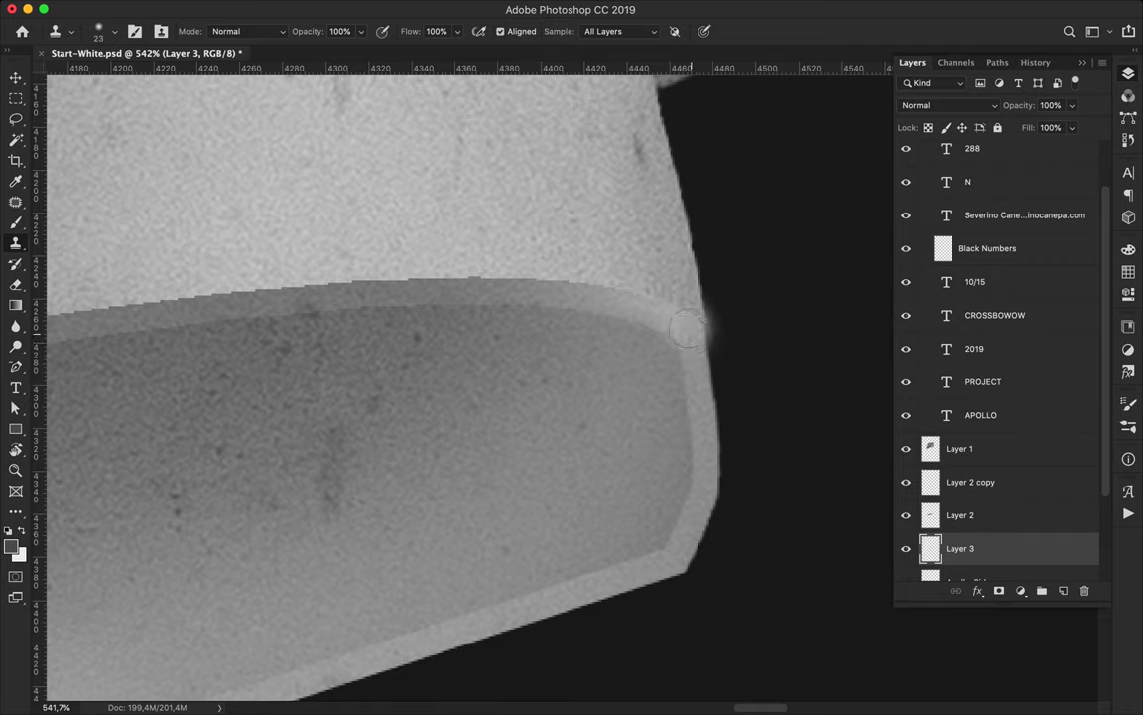
Step: Clone lighter plaster over the dark right corner with the hard Arrondi net brush
{"action": "left_click", "coordinate": [115, 35]}
{"action": "left_click", "coordinate": [91, 230]}
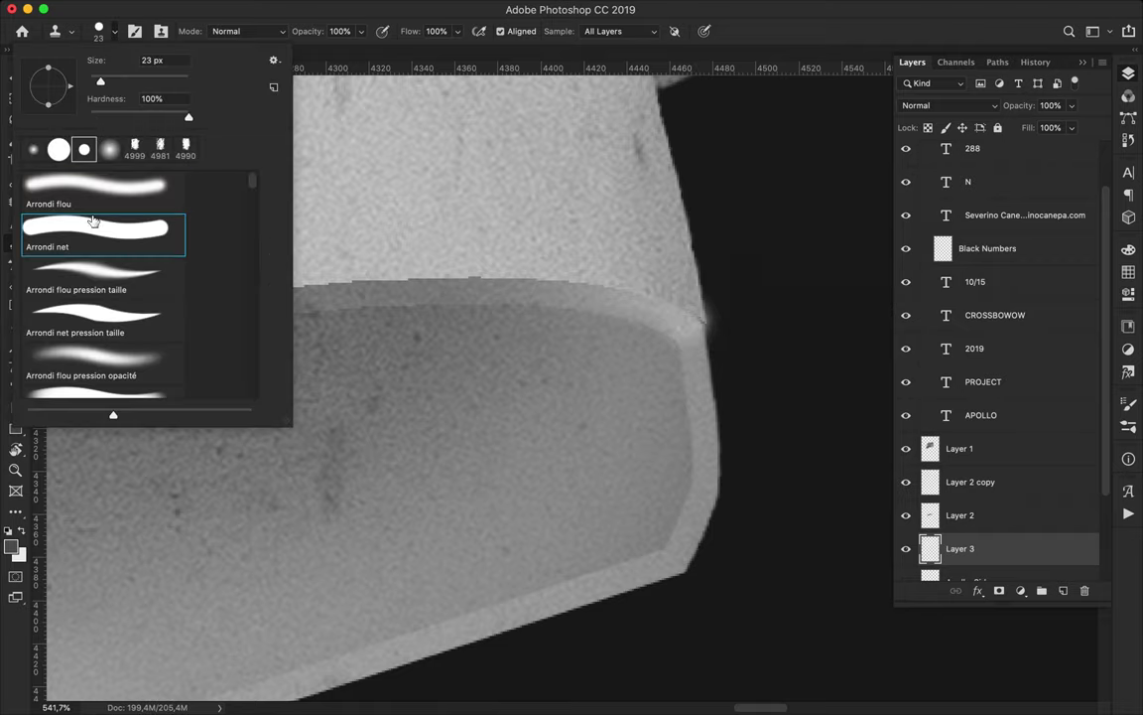
{"action": "key", "text": "Return"}
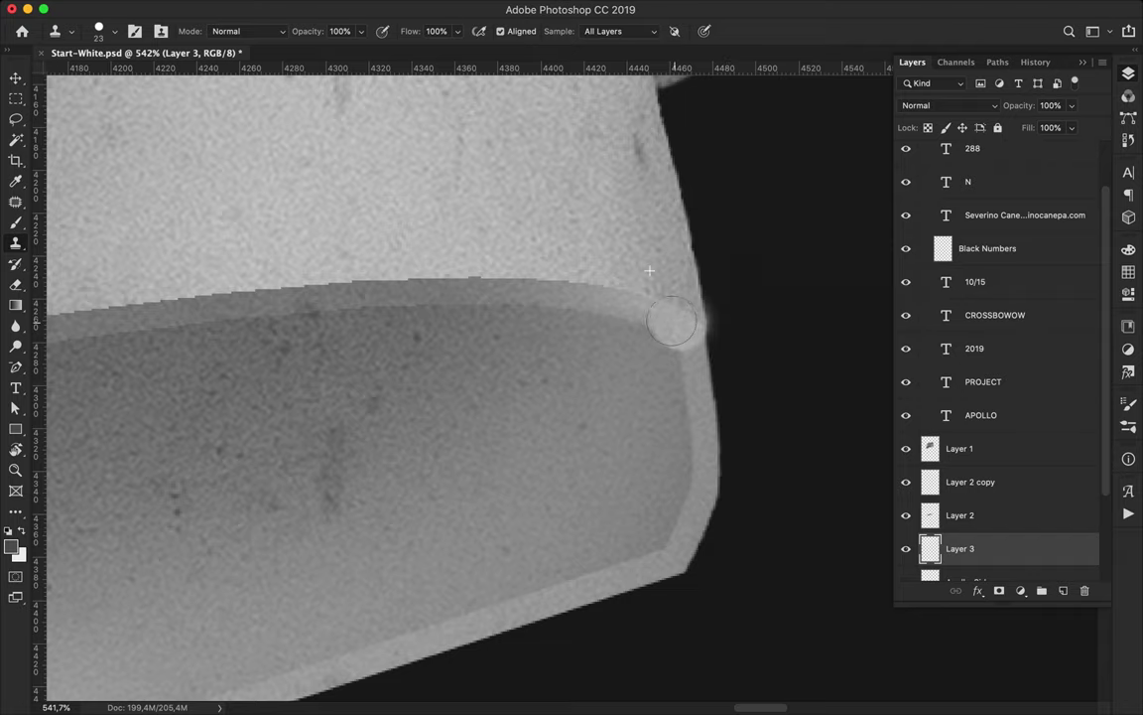
{"action": "left_click_drag", "start_coordinate": [571, 338], "coordinate": [680, 353]}
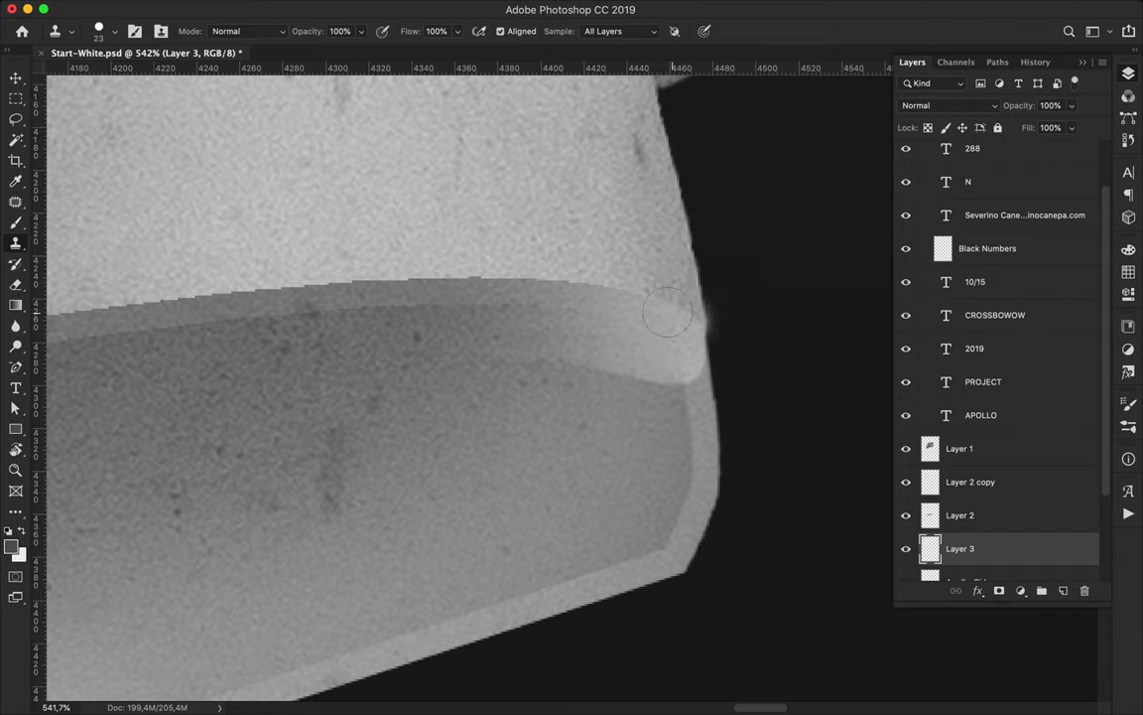
{"action": "key", "text": "e"}
{"action": "left_click", "coordinate": [113, 32]}
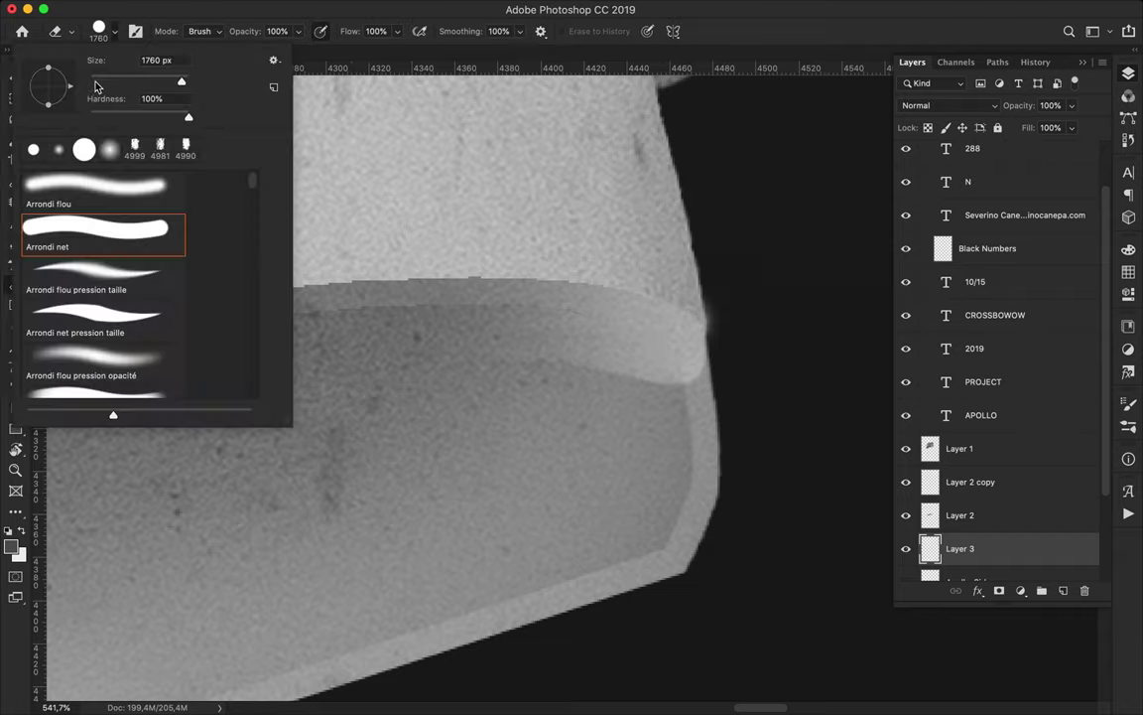
{"action": "left_click_drag", "start_coordinate": [636, 333], "coordinate": [496, 308]}
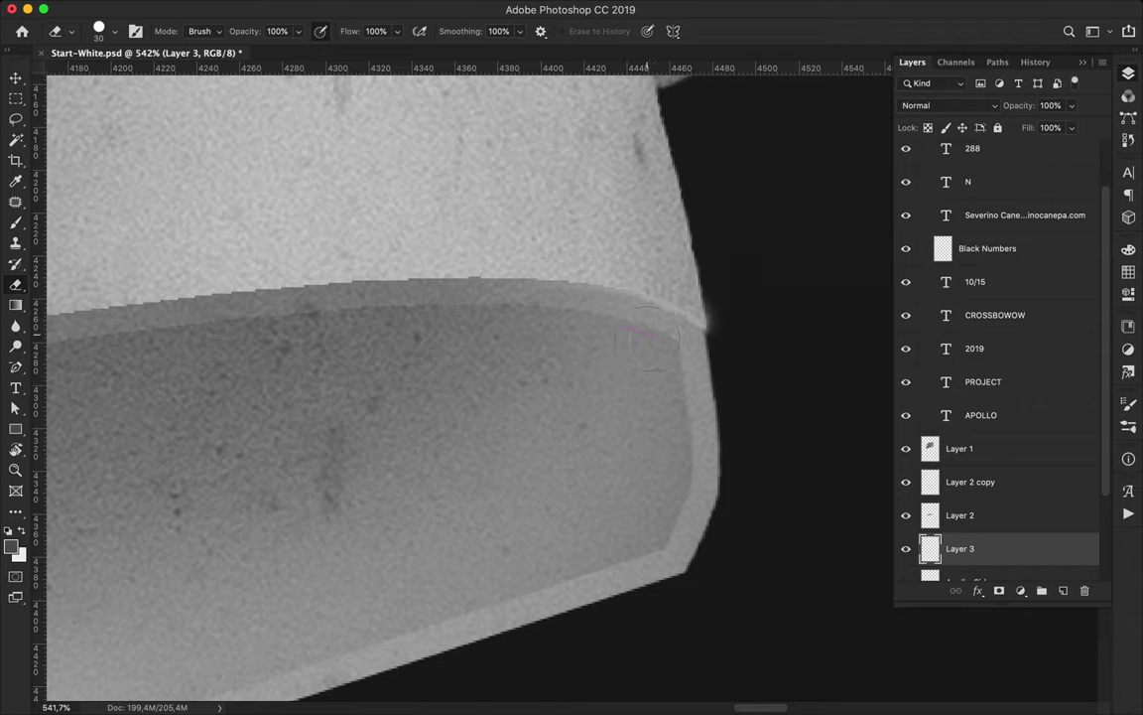
{"action": "key", "text": "v"}
{"action": "left_click", "coordinate": [967, 515]}
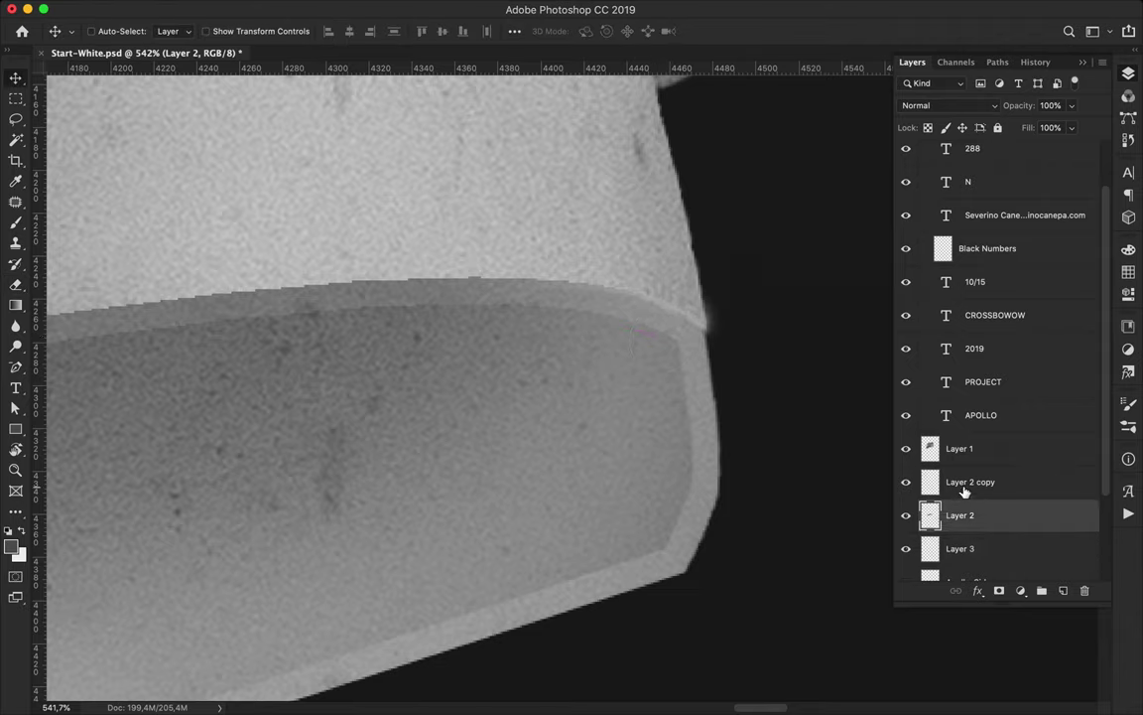
{"action": "left_click", "coordinate": [968, 484], "text": "shift"}
{"action": "key", "text": "ctrl+t"}
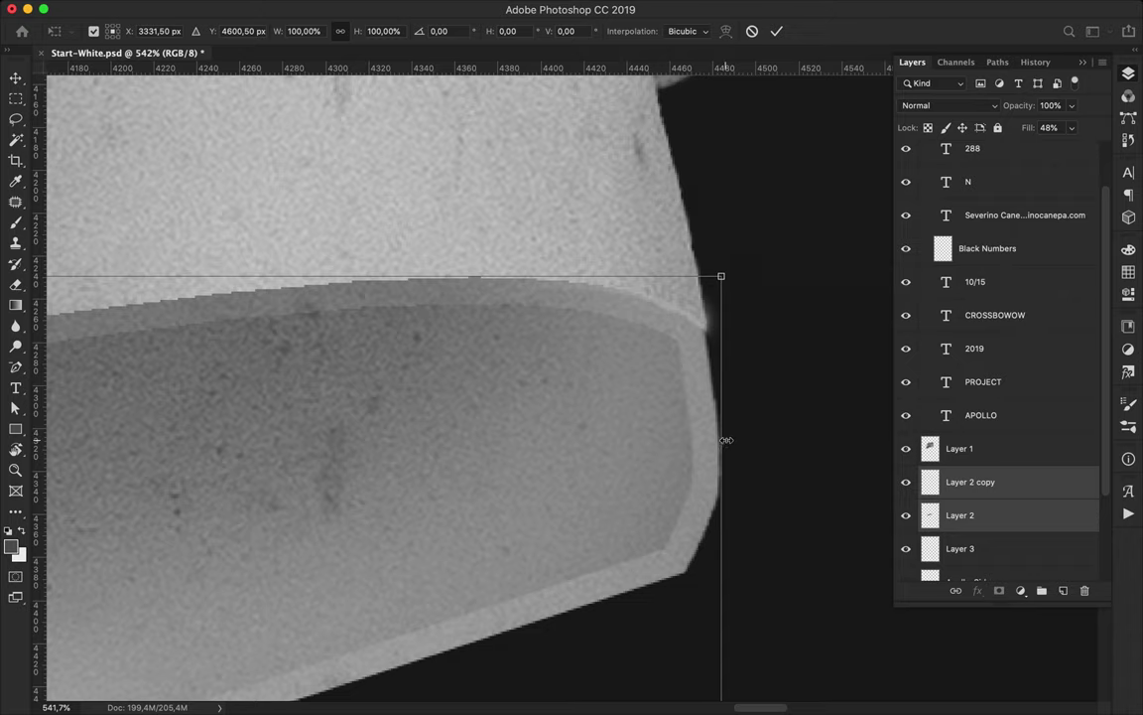
{"action": "left_click_drag", "start_coordinate": [726, 439], "coordinate": [728, 397]}
{"action": "key", "text": "Return"}
{"action": "scroll", "coordinate": [680, 448], "scroll_direction": "left", "scroll_amount": 10}
{"action": "scroll", "coordinate": [681, 448], "scroll_direction": "down", "scroll_amount": 1}
{"action": "scroll", "coordinate": [576, 401], "scroll_direction": "down", "scroll_amount": 3}
{"action": "scroll", "coordinate": [572, 403], "scroll_direction": "down", "scroll_amount": 3}
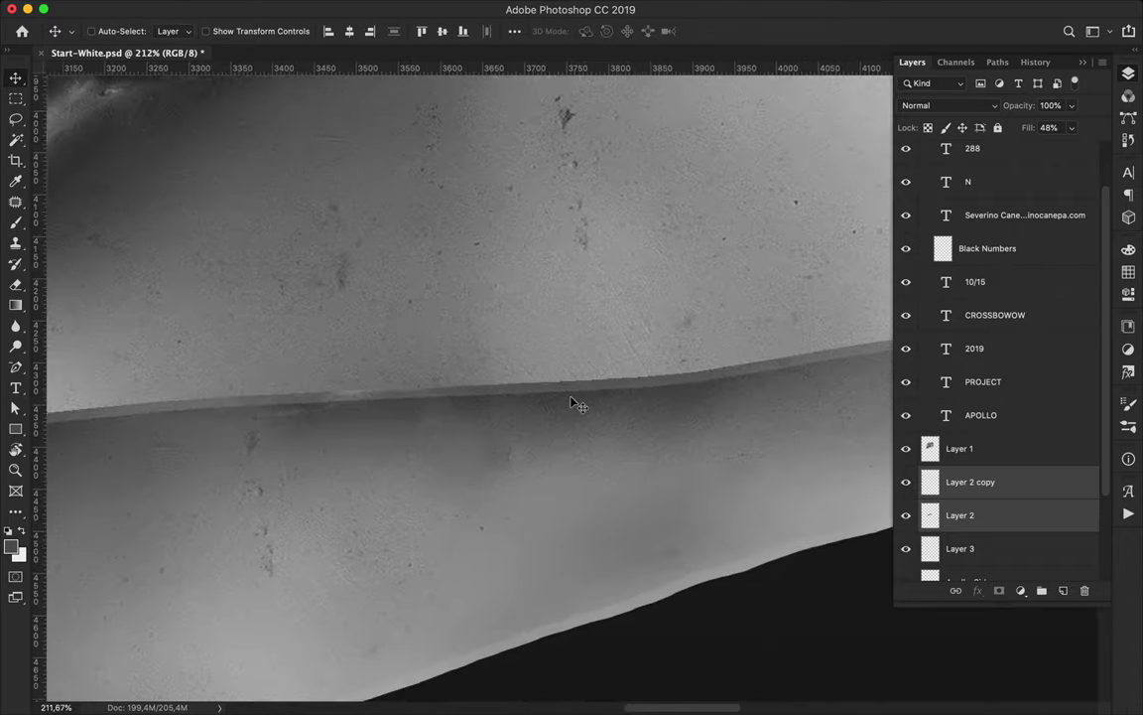
{"action": "scroll", "coordinate": [573, 403], "scroll_direction": "down", "scroll_amount": 2}
{"action": "scroll", "coordinate": [573, 403], "scroll_direction": "down", "scroll_amount": 1}
{"action": "scroll", "coordinate": [573, 403], "scroll_direction": "down", "scroll_amount": 2}
{"action": "scroll", "coordinate": [573, 403], "scroll_direction": "down", "scroll_amount": 1}
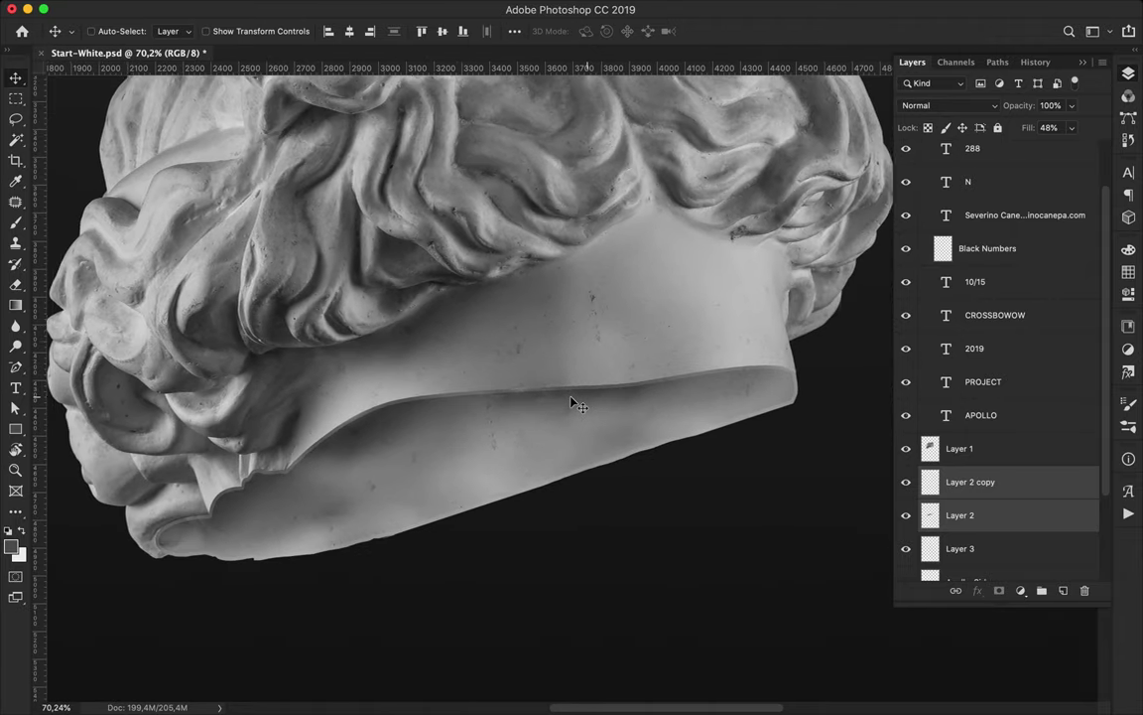
{"action": "scroll", "coordinate": [573, 403], "scroll_direction": "left", "scroll_amount": 3}
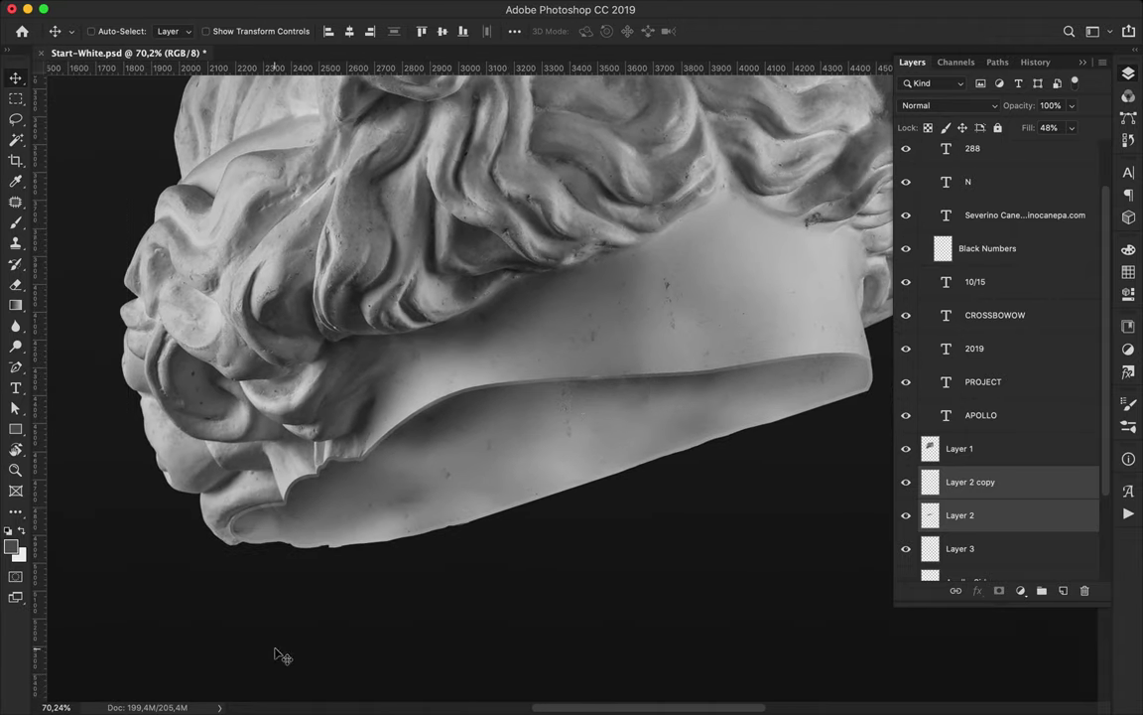
{"action": "scroll", "coordinate": [301, 567], "scroll_direction": "up", "scroll_amount": 3}
{"action": "scroll", "coordinate": [301, 563], "scroll_direction": "up", "scroll_amount": 3}
{"action": "scroll", "coordinate": [316, 592], "scroll_direction": "down", "scroll_amount": 1}
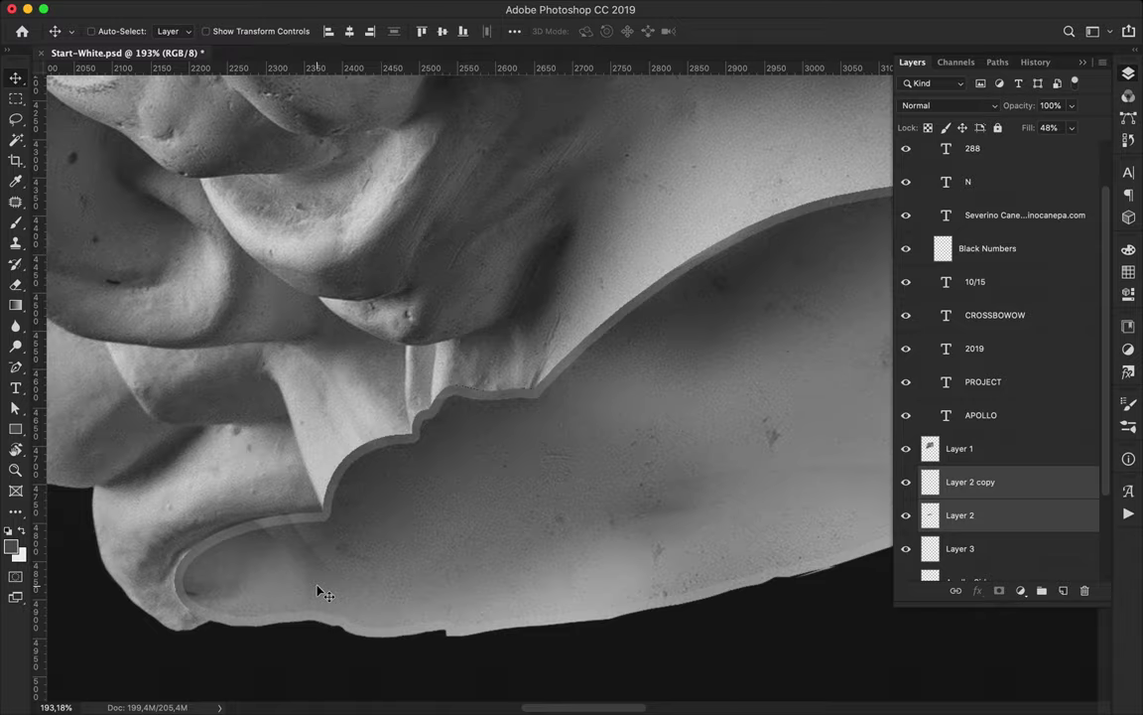
{"action": "scroll", "coordinate": [315, 591], "scroll_direction": "up", "scroll_amount": 2}
{"action": "scroll", "coordinate": [316, 592], "scroll_direction": "up", "scroll_amount": 1}
{"action": "scroll", "coordinate": [316, 591], "scroll_direction": "up", "scroll_amount": 1}
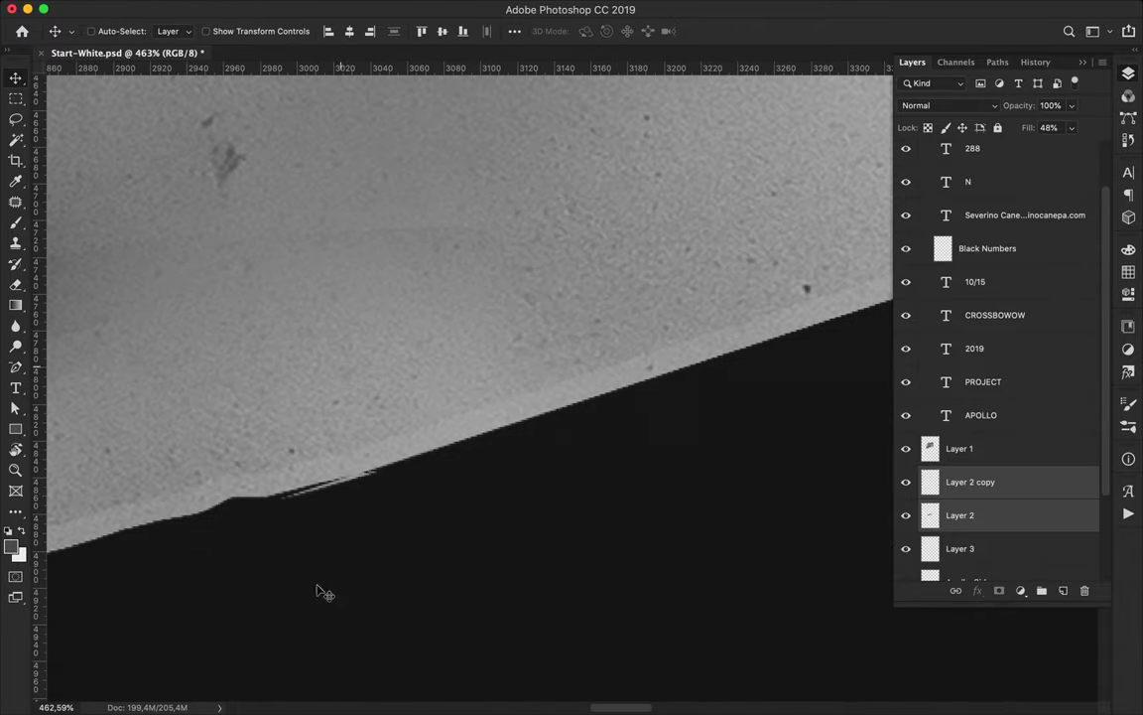
Step: Pick the Eraser and cycle the active layer between Layer 2 copy and Layer 1
{"action": "left_click", "coordinate": [352, 483], "text": "super"}
{"action": "key", "text": "e"}
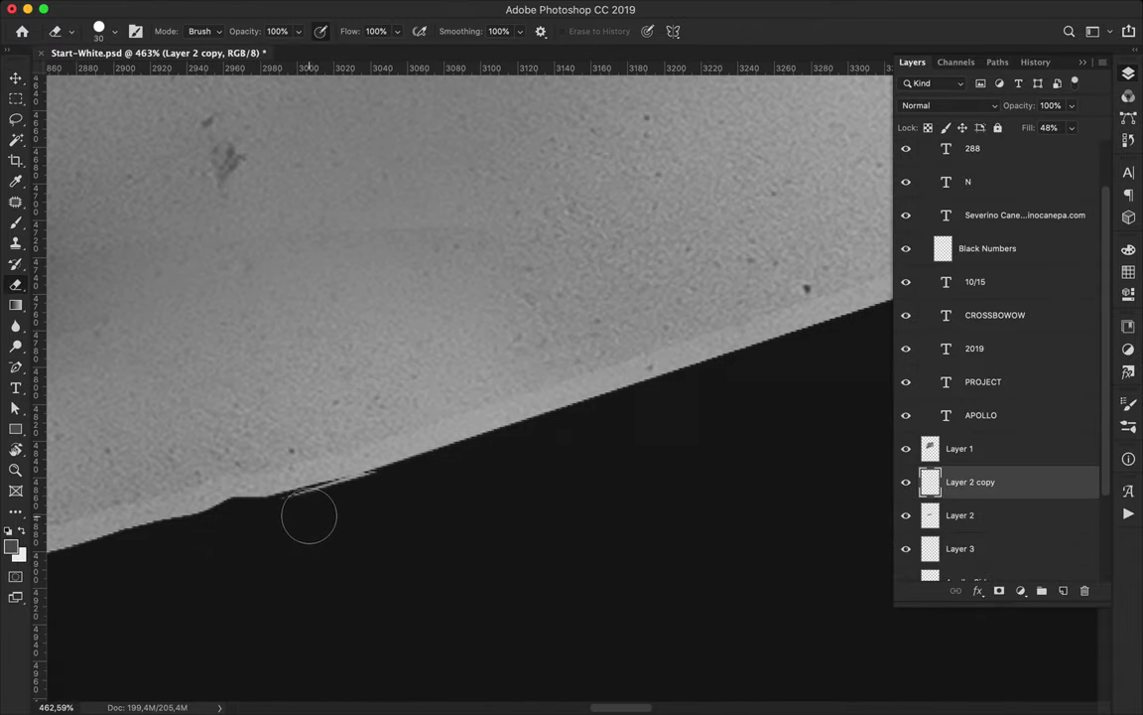
{"action": "key", "text": "v"}
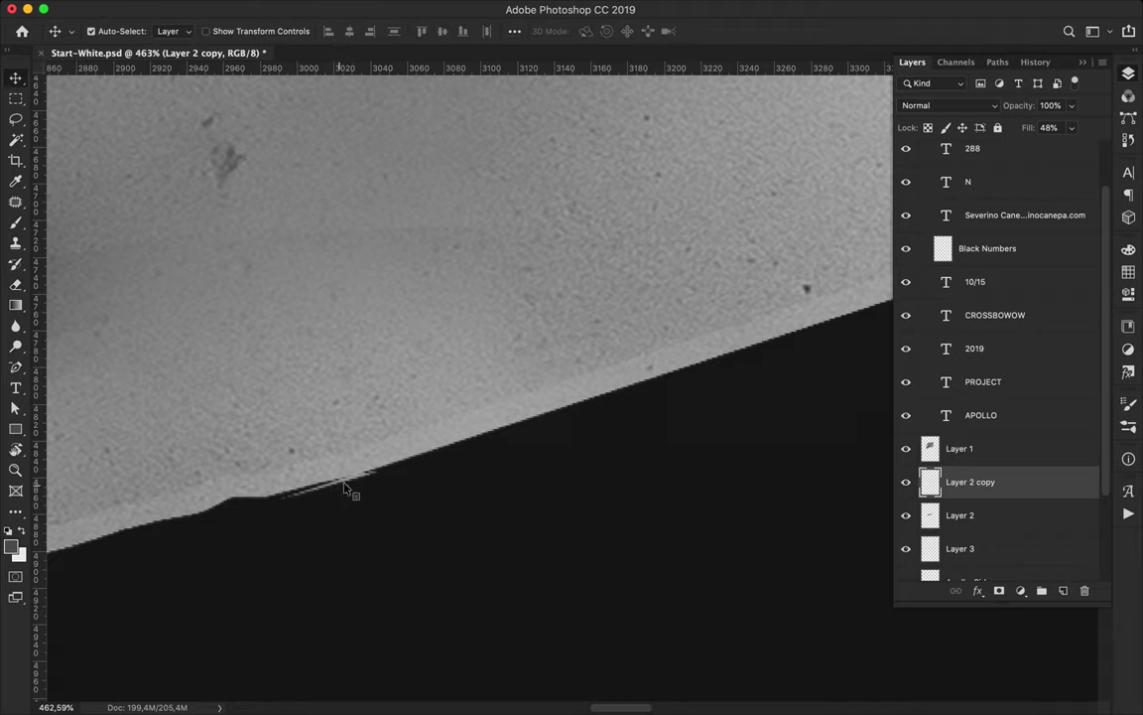
{"action": "key", "text": "e"}
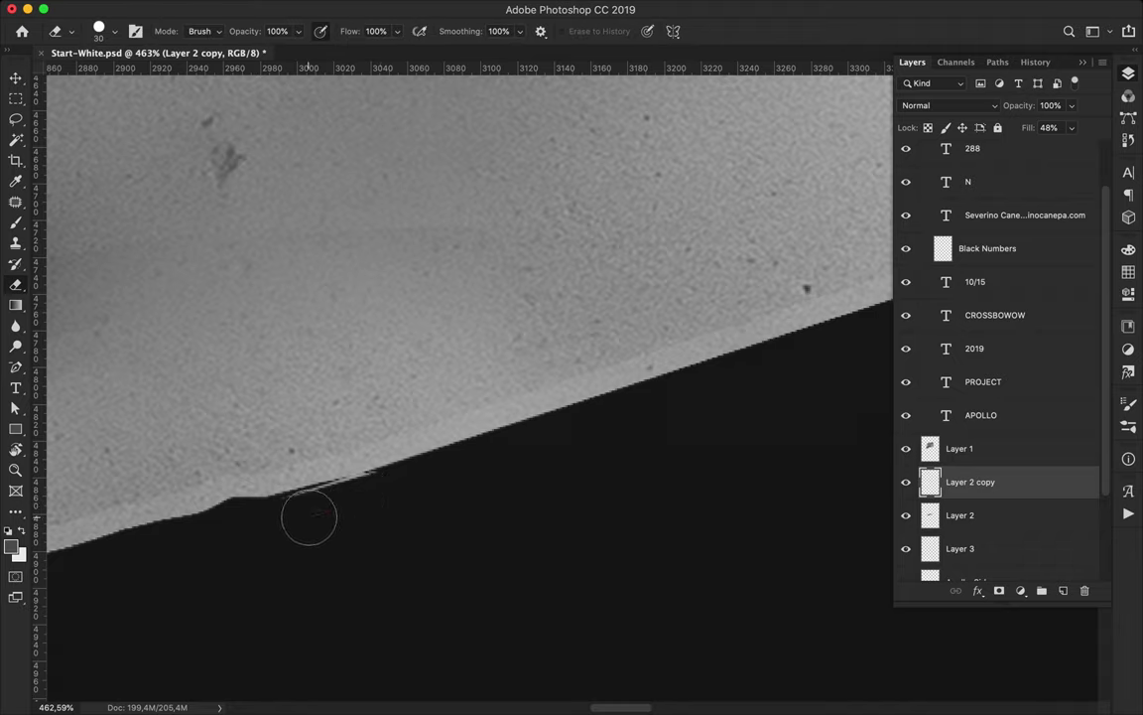
{"action": "key", "text": "v"}
{"action": "key", "text": "e"}
{"action": "key", "text": "alt+bracketright"}
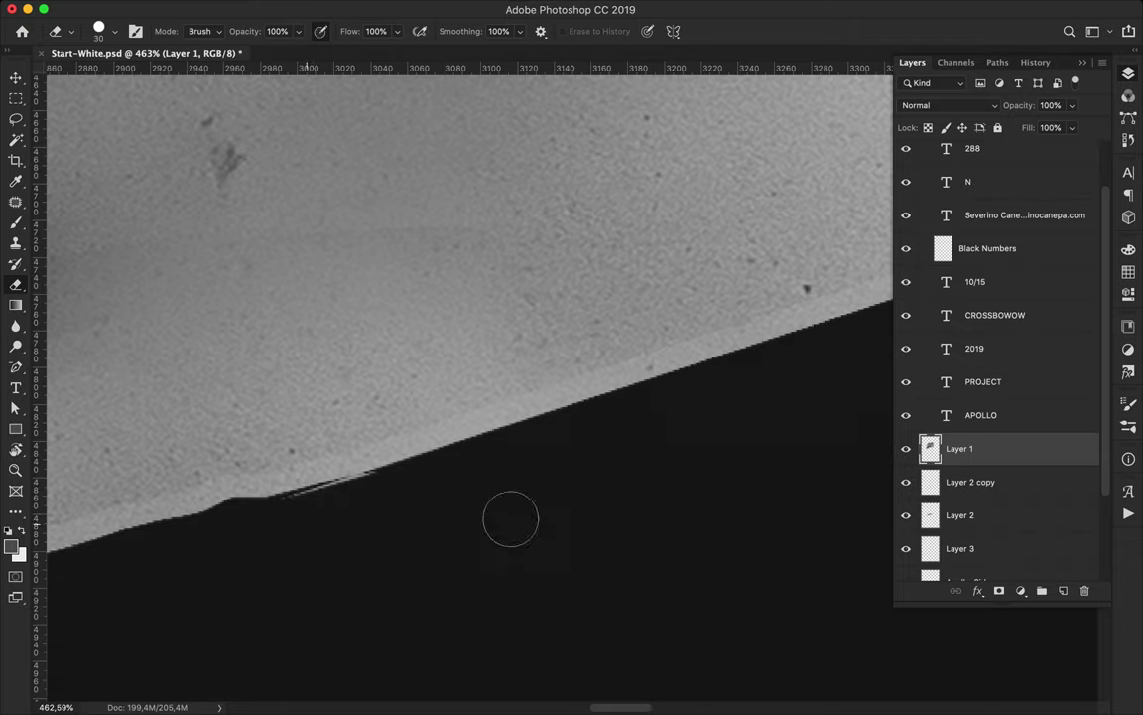
{"action": "key", "text": "alt+bracketleft"}
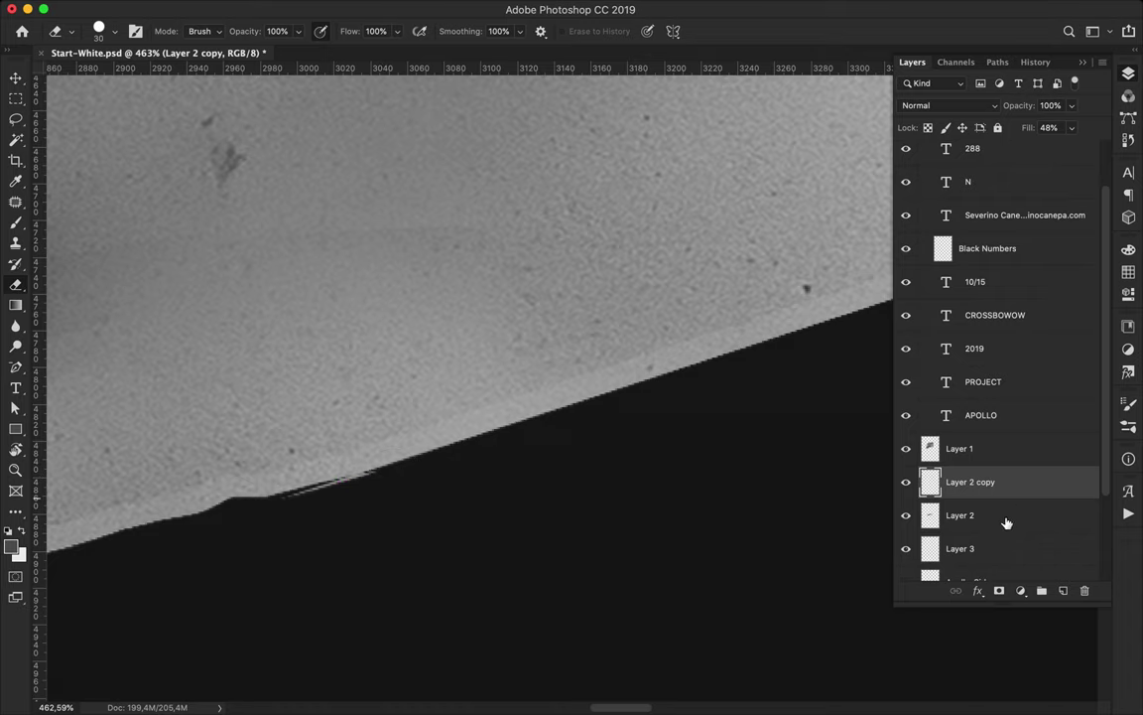
Step: Erase the light fringe along the slab's lower edge on Layer 2, then fit the poster on screen
{"action": "left_click", "coordinate": [1006, 523]}
{"action": "scroll", "coordinate": [304, 506], "scroll_direction": "up", "scroll_amount": 3}
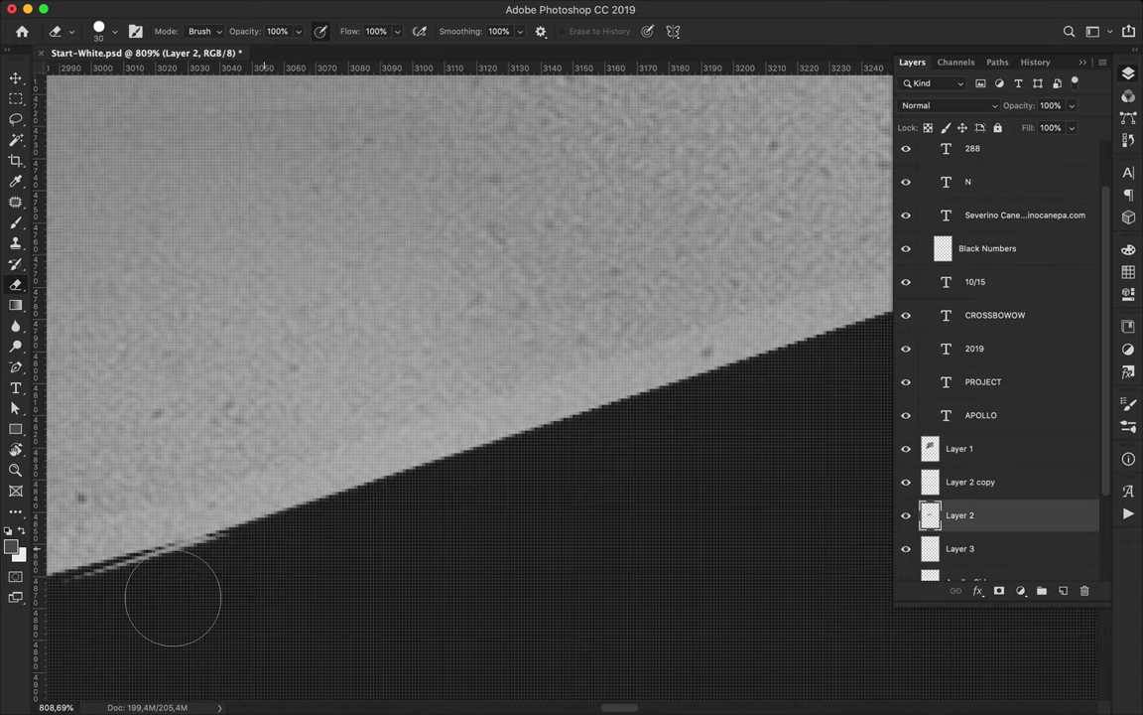
{"action": "left_click_drag", "start_coordinate": [224, 608], "coordinate": [353, 577]}
{"action": "key", "text": "super+0"}
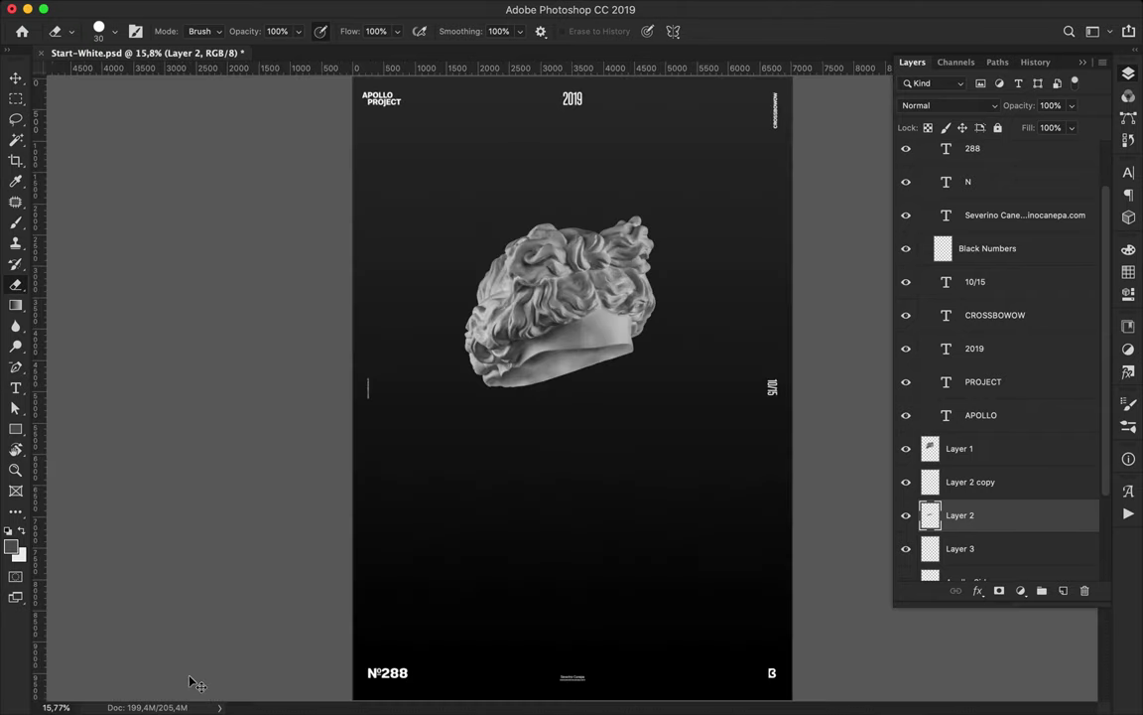
Step: Switch to the Clone Stamp and lower its opacity to 48%
{"action": "scroll", "coordinate": [566, 387], "scroll_direction": "up", "scroll_amount": 4}
{"action": "scroll", "coordinate": [565, 387], "scroll_direction": "up", "scroll_amount": 3}
{"action": "scroll", "coordinate": [576, 357], "scroll_direction": "up", "scroll_amount": 2}
{"action": "scroll", "coordinate": [516, 317], "scroll_direction": "up", "scroll_amount": 2}
{"action": "key", "text": "v"}
{"action": "key", "text": "e"}
{"action": "key", "text": "s"}
{"action": "left_click", "coordinate": [114, 38]}
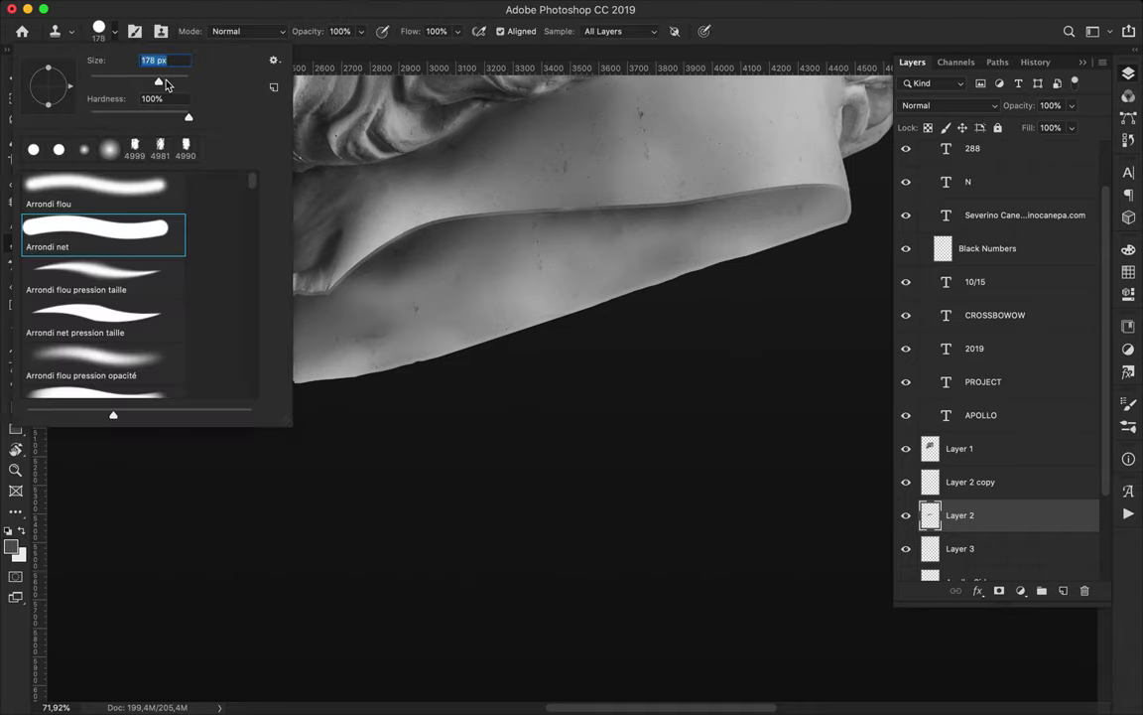
{"action": "mouse_move", "coordinate": [361, 31]}
{"action": "left_mouse_down"}
{"action": "mouse_move", "coordinate": [355, 54]}
{"action": "mouse_move", "coordinate": [323, 56]}
{"action": "left_mouse_up"}
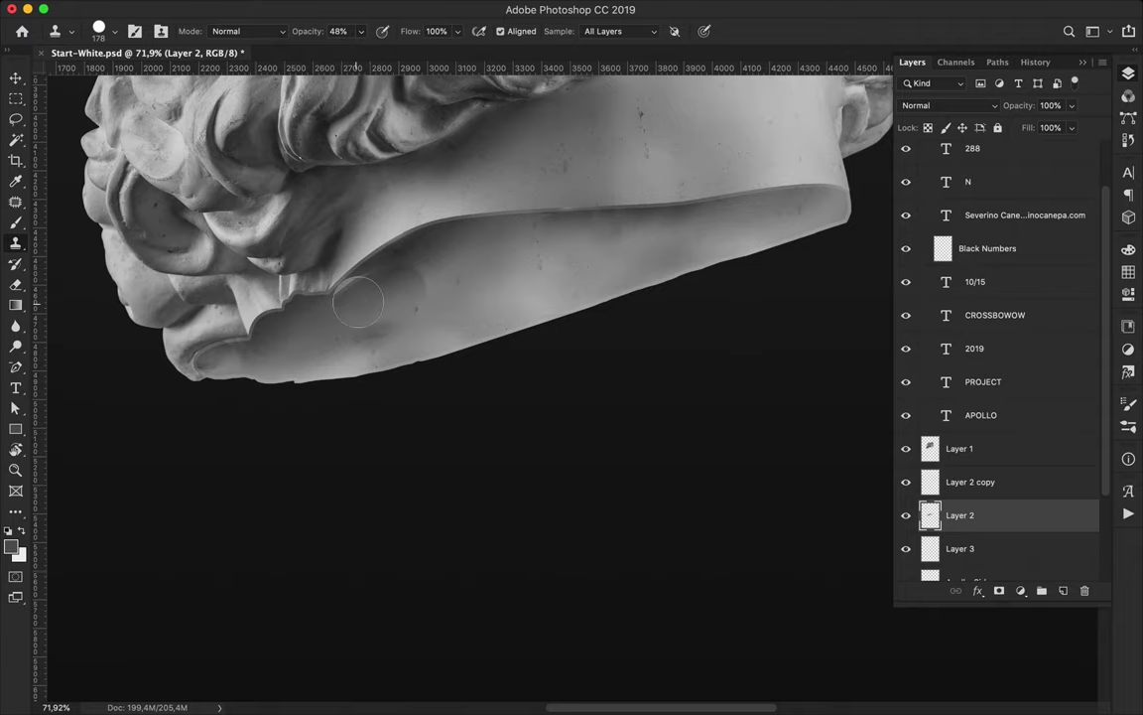
Step: Use the soft Arrondi flou brush and sample from the Current Layer only
{"action": "left_click", "coordinate": [114, 38]}
{"action": "left_click", "coordinate": [103, 186]}
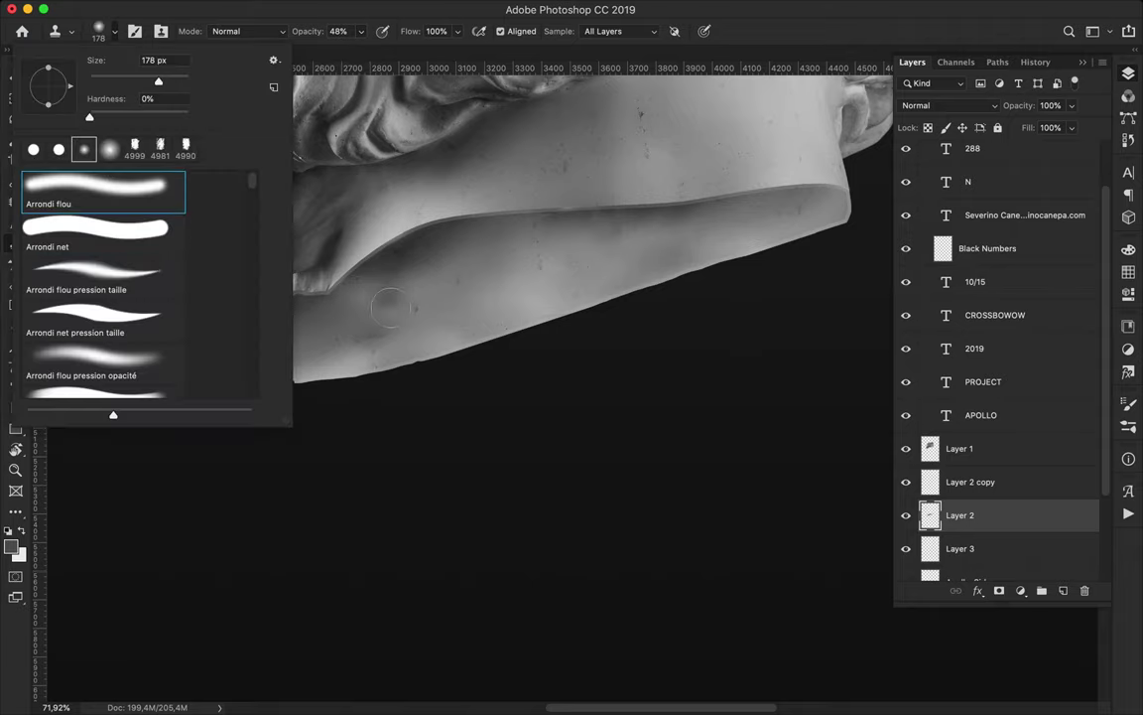
{"action": "left_click", "coordinate": [347, 260]}
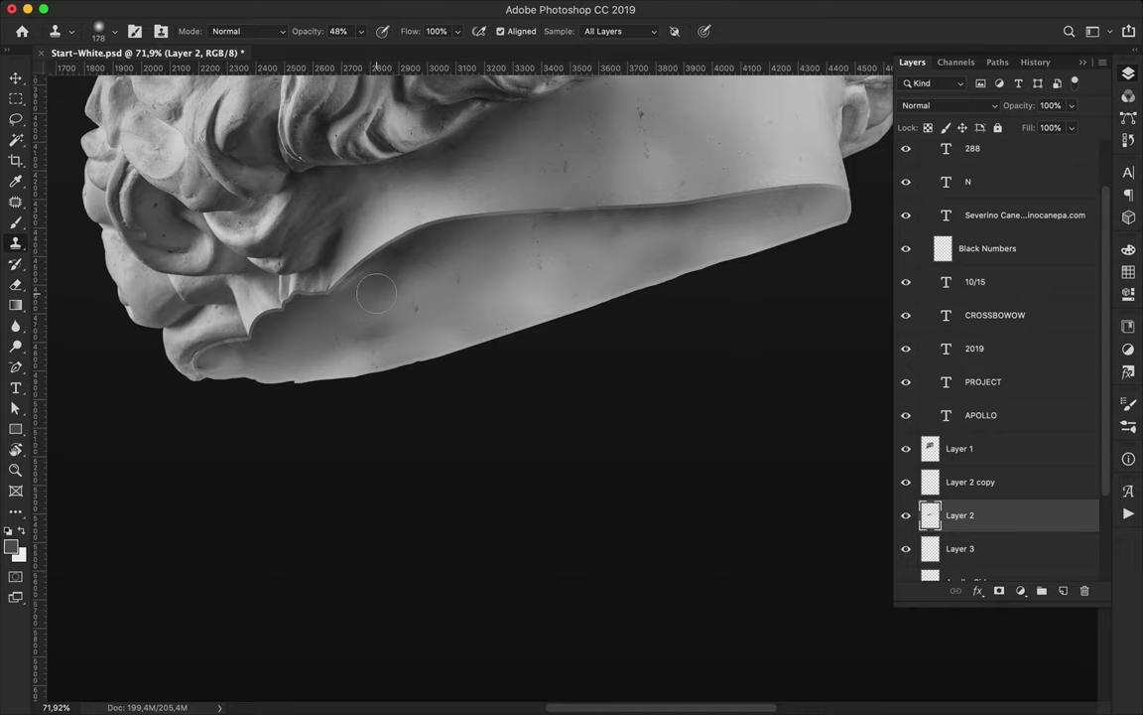
{"action": "scroll", "coordinate": [375, 292], "scroll_direction": "up", "scroll_amount": 3}
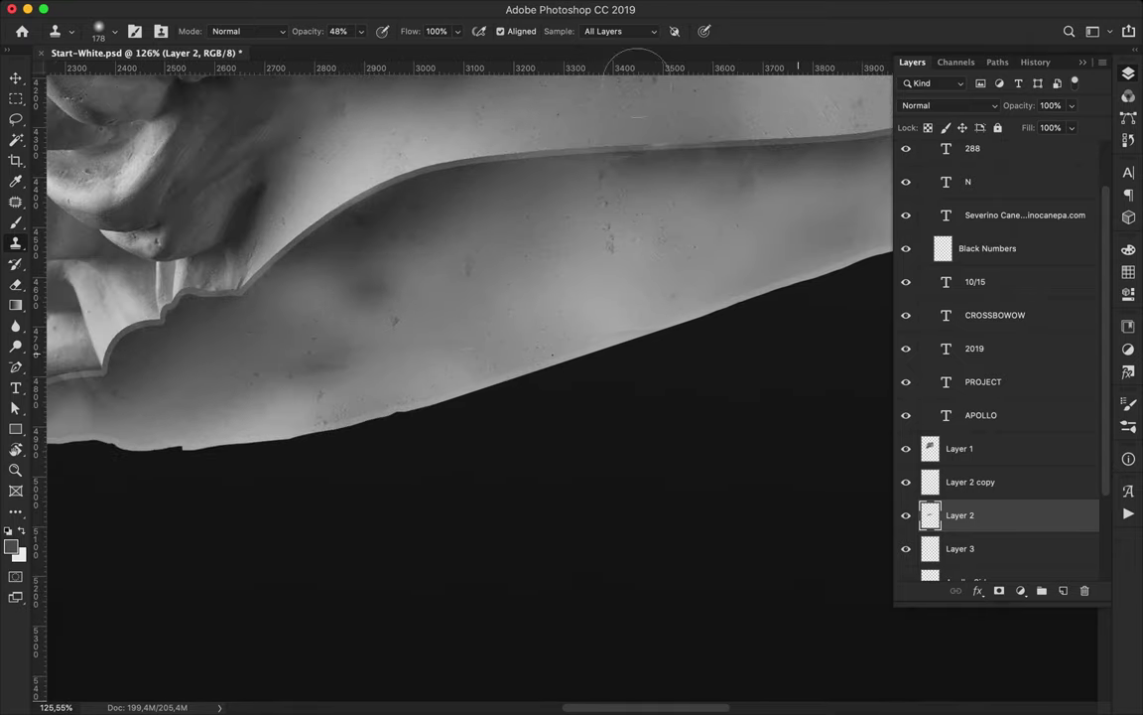
{"action": "left_click", "coordinate": [620, 30]}
Step: Clone over the dark blotches near the slab's lower edge and left end
{"action": "mouse_move", "coordinate": [336, 270]}
{"action": "left_mouse_down"}
{"action": "mouse_move", "coordinate": [268, 307]}
{"action": "mouse_move", "coordinate": [352, 245]}
{"action": "mouse_move", "coordinate": [303, 307]}
{"action": "left_mouse_up"}
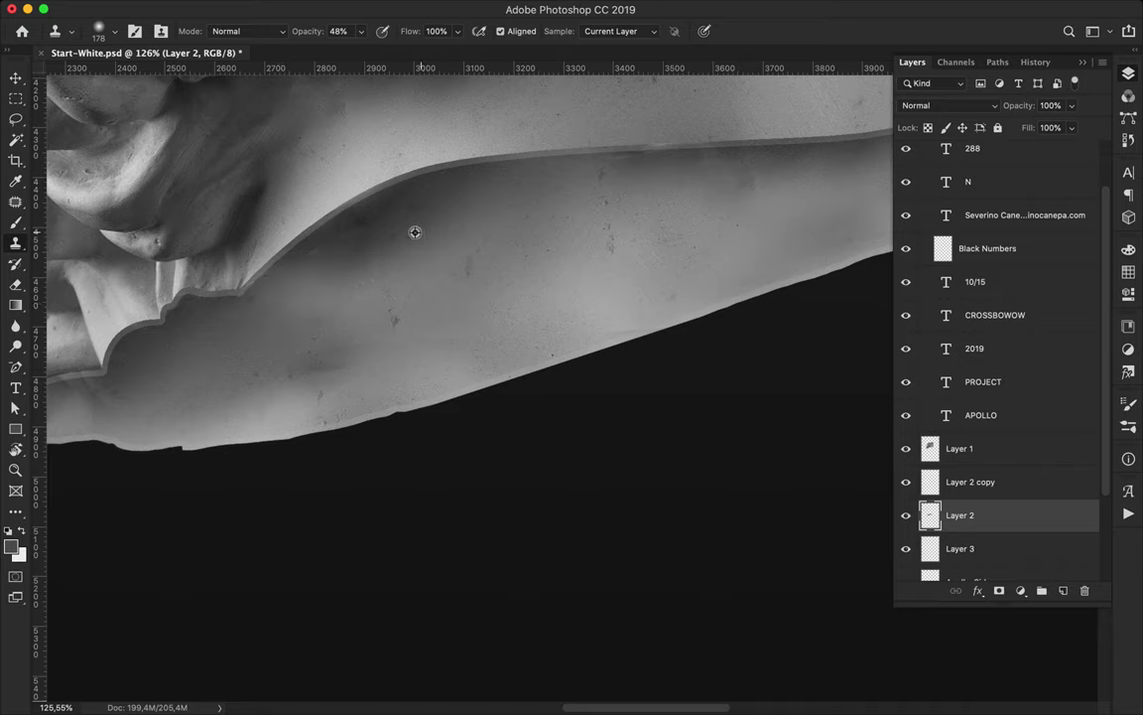
{"action": "mouse_move", "coordinate": [388, 247]}
{"action": "left_mouse_down"}
{"action": "mouse_move", "coordinate": [310, 293]}
{"action": "mouse_move", "coordinate": [283, 260]}
{"action": "left_mouse_up"}
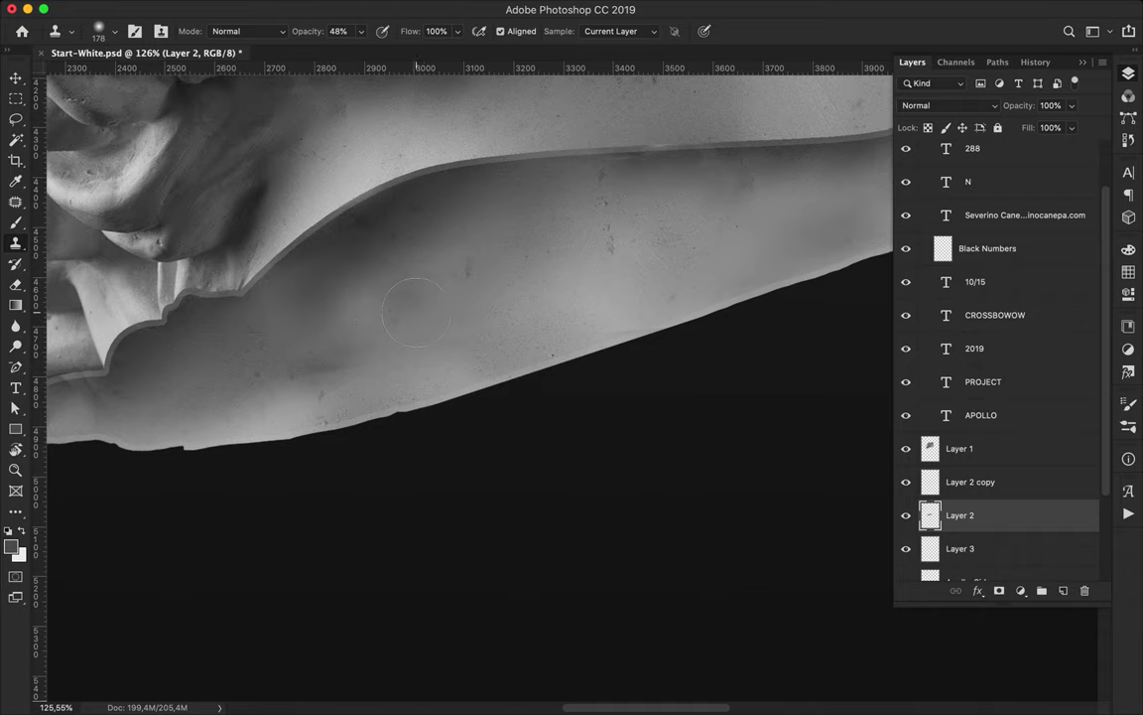
{"action": "scroll", "coordinate": [549, 199], "scroll_direction": "up", "scroll_amount": 3}
{"action": "scroll", "coordinate": [571, 181], "scroll_direction": "down", "scroll_amount": 1}
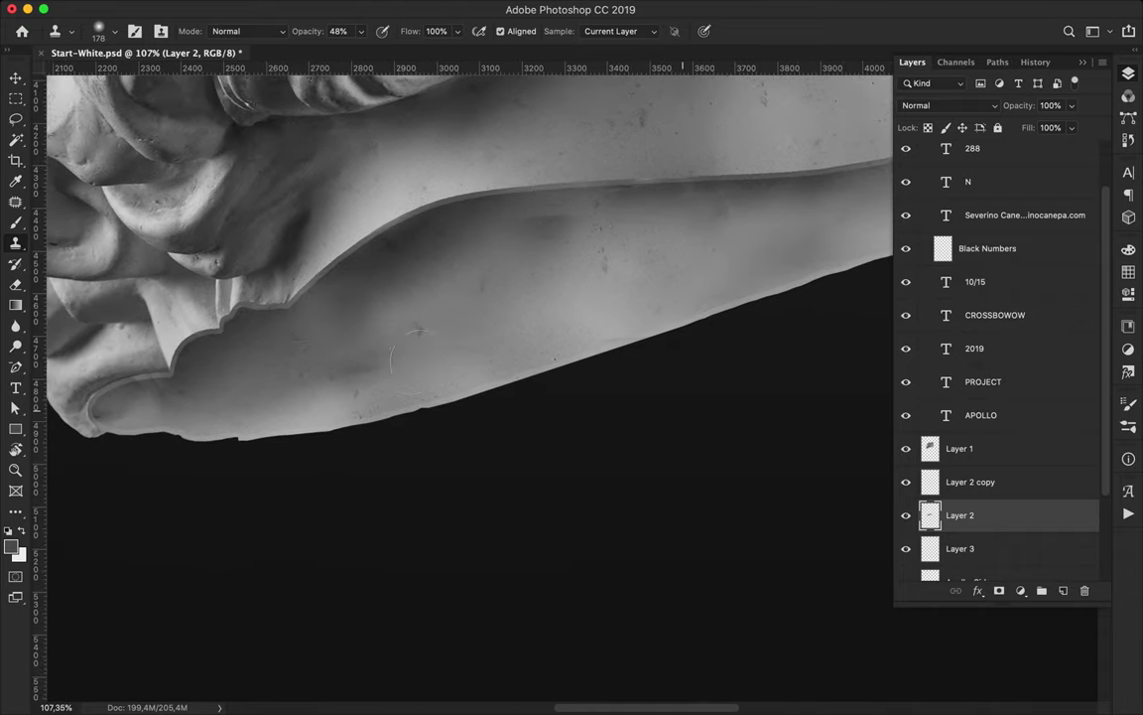
{"action": "scroll", "coordinate": [571, 181], "scroll_direction": "down", "scroll_amount": 1}
{"action": "left_click_drag", "start_coordinate": [412, 373], "coordinate": [387, 369]}
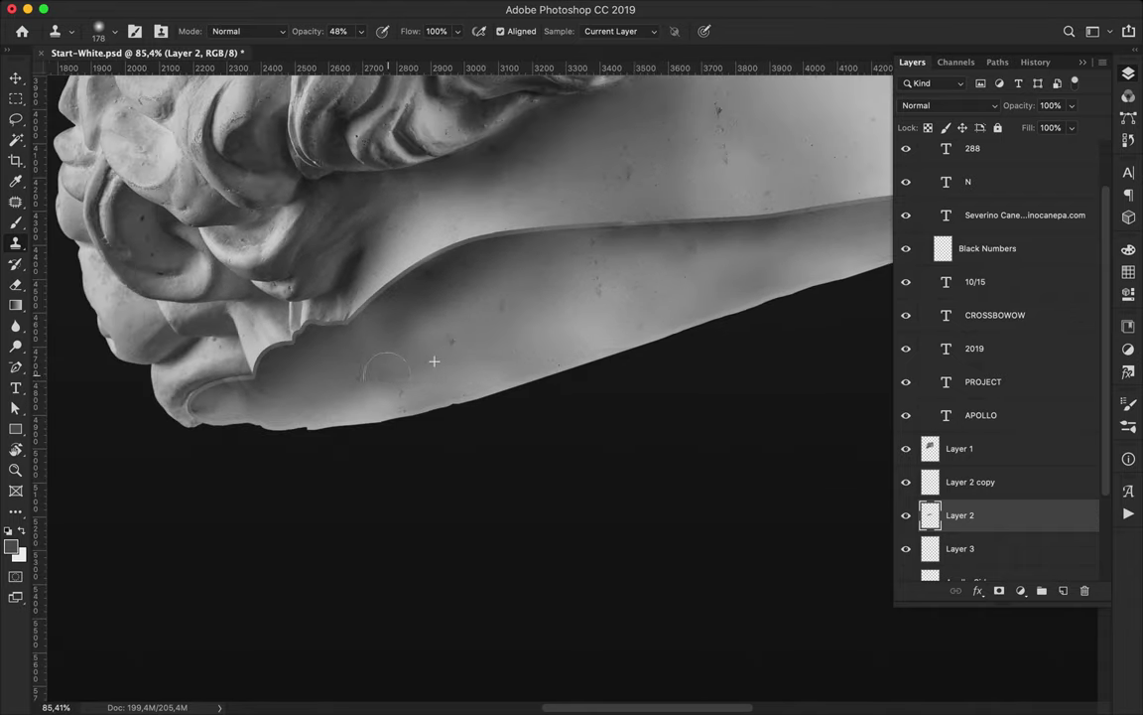
{"action": "key", "text": "super+0"}
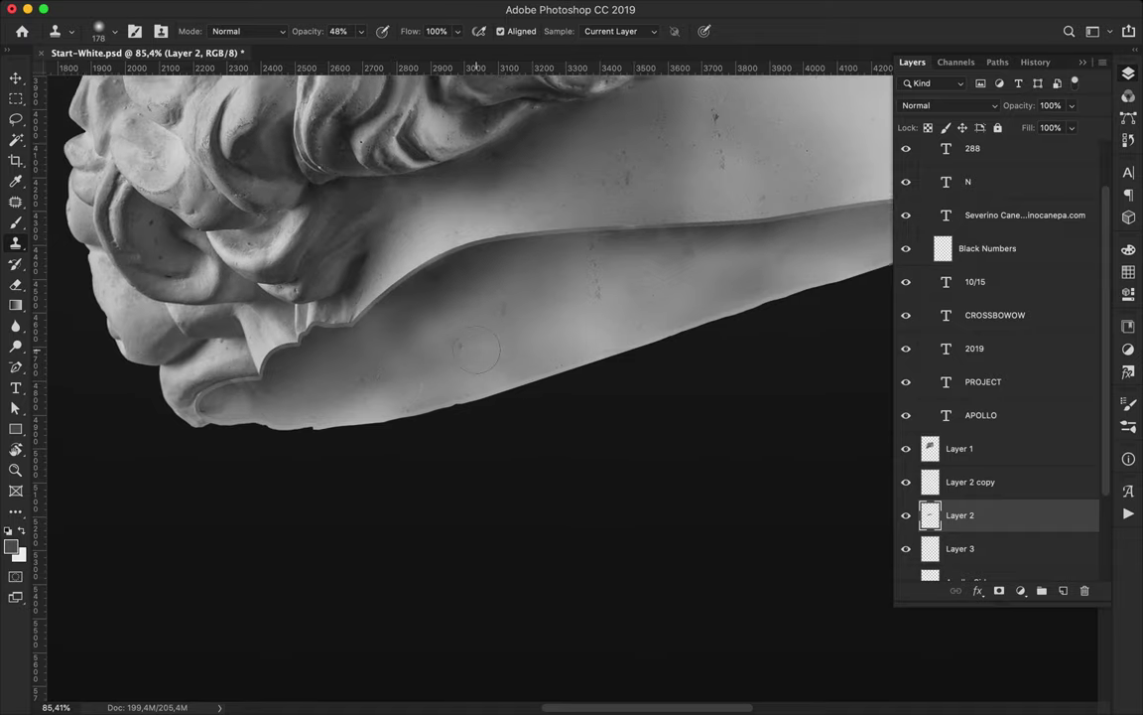
{"action": "key", "text": "v"}
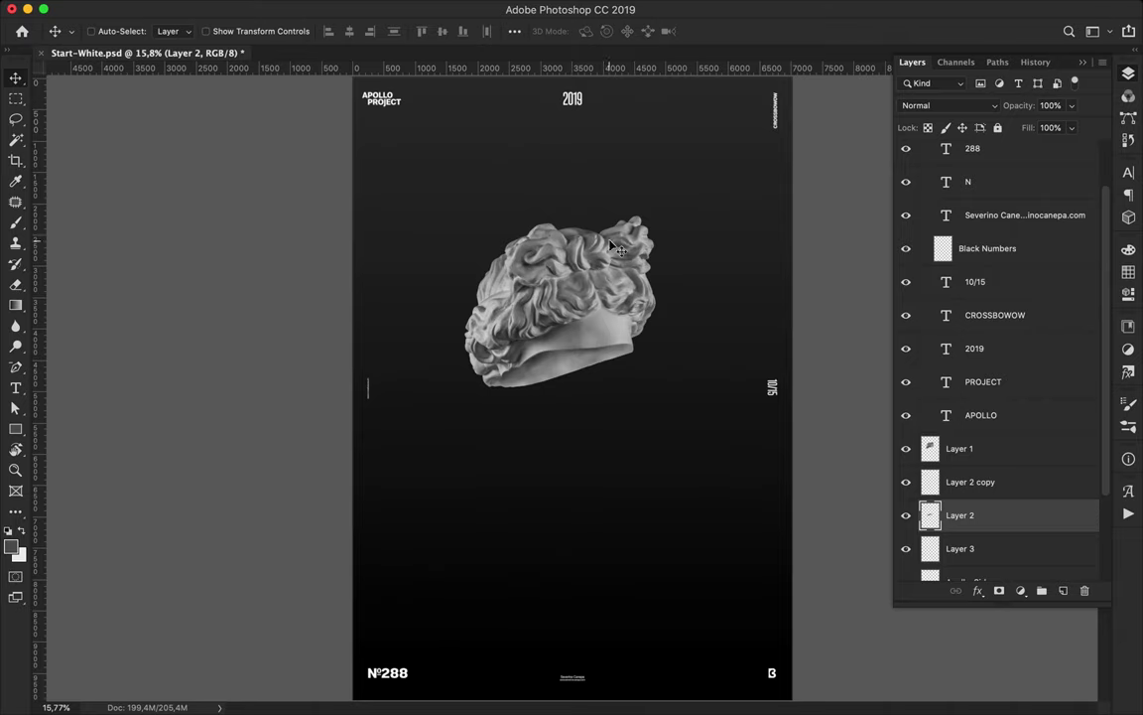
Step: Select Layers 1 through 3, move the head slightly right, and save the poster
{"action": "left_click", "coordinate": [1132, 76]}
{"action": "left_click", "coordinate": [975, 329]}
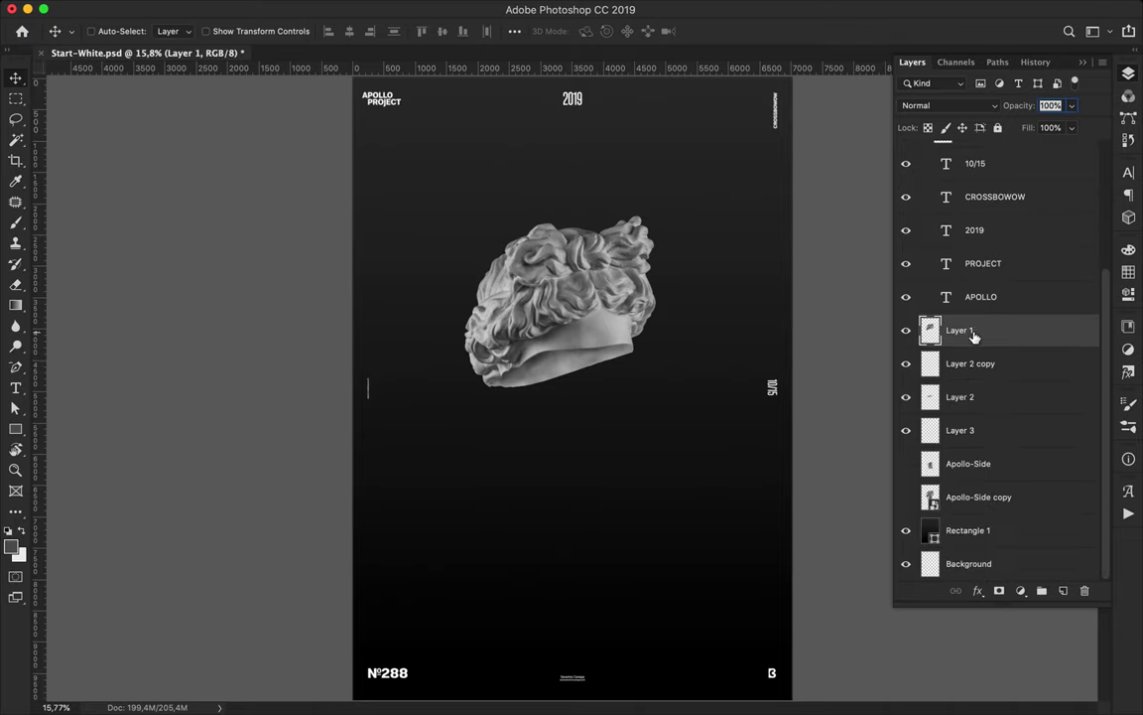
{"action": "left_click", "coordinate": [951, 430], "text": "shift"}
{"action": "left_click_drag", "start_coordinate": [577, 314], "coordinate": [586, 314]}
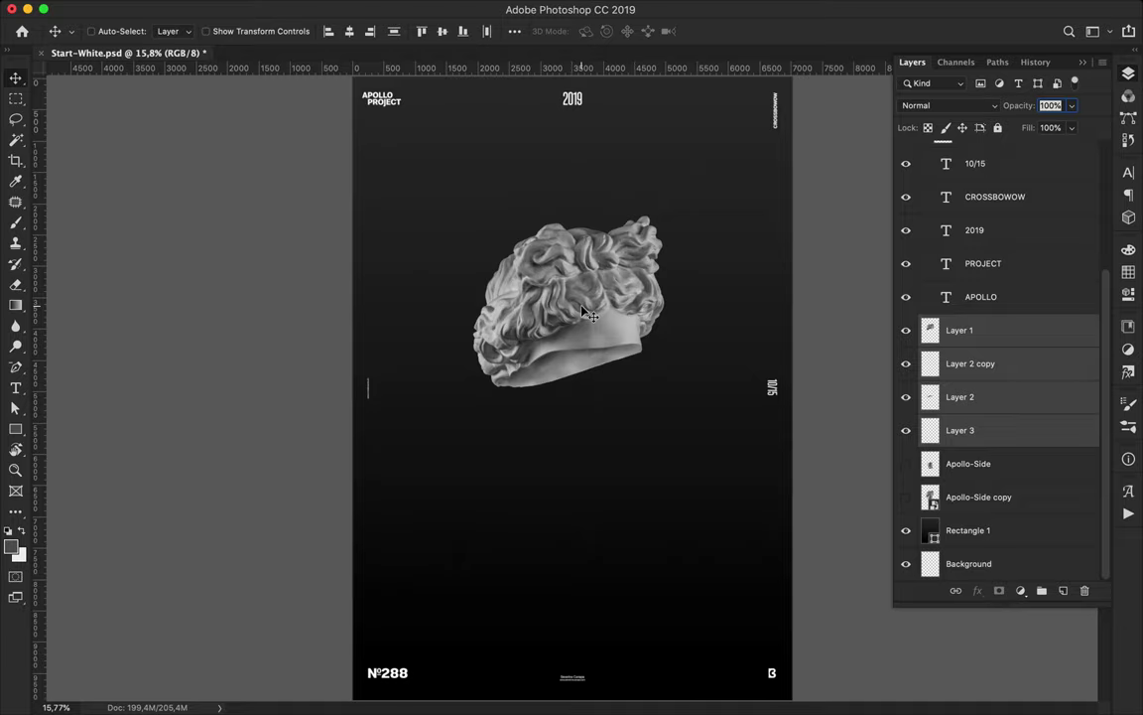
{"action": "key", "text": "super+s"}
{"action": "left_click", "coordinate": [799, 9]}
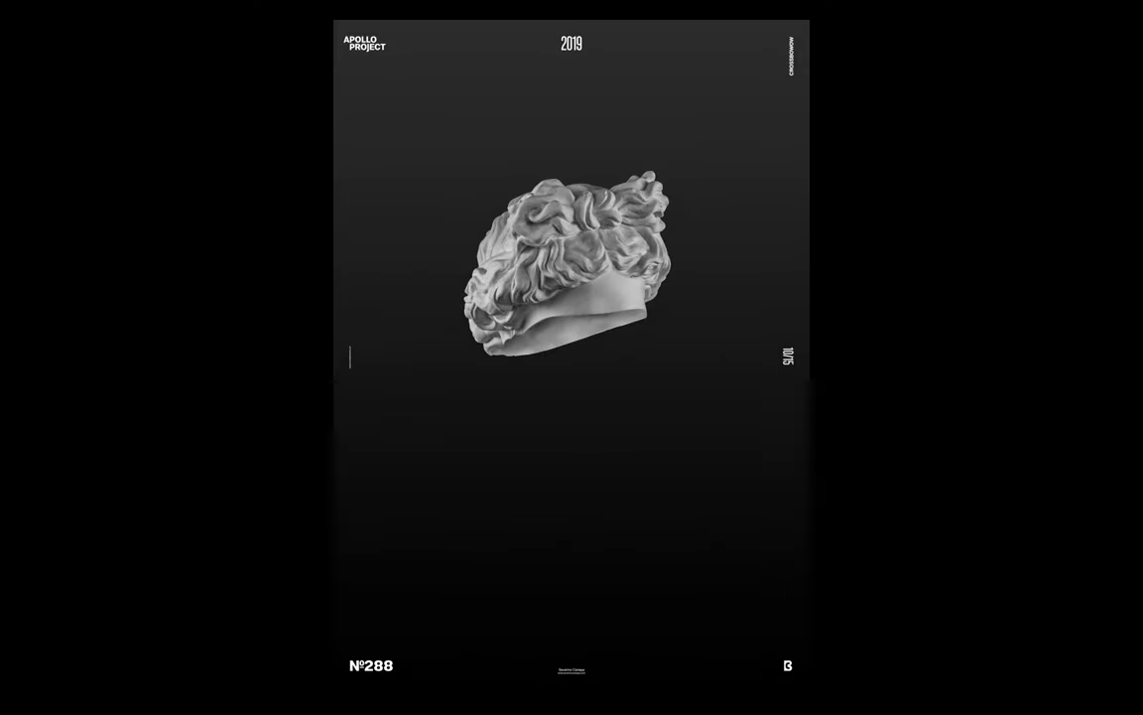